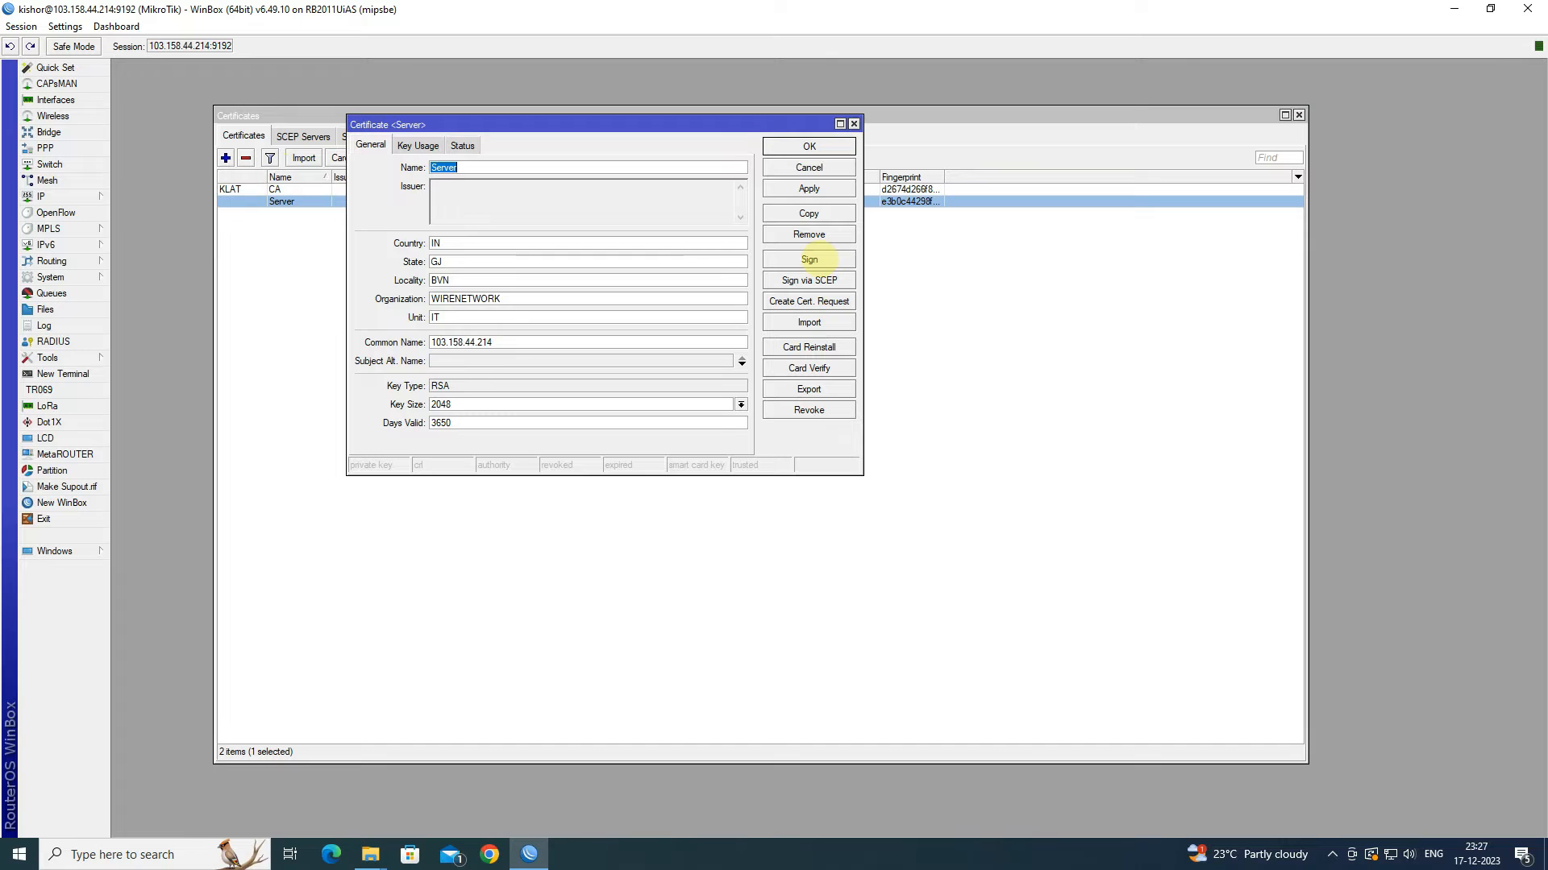
# - Sign the Server certificate using CA as the certificate authority, and close the signing dialog once it finishes
pyautogui.click(811, 259)
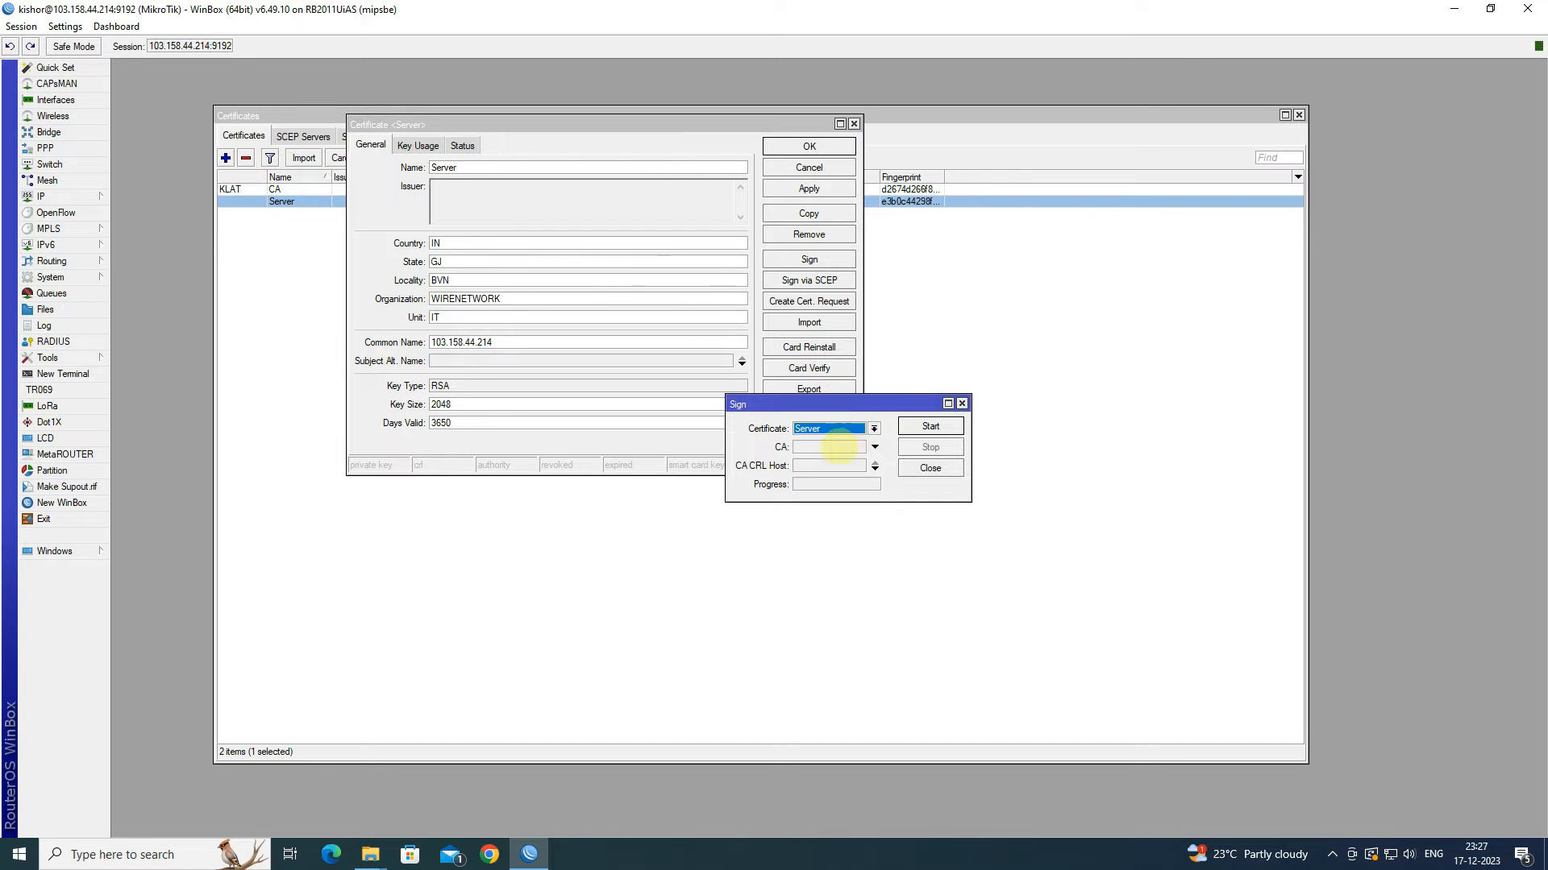
pyautogui.click(839, 447)
pyautogui.click(838, 448)
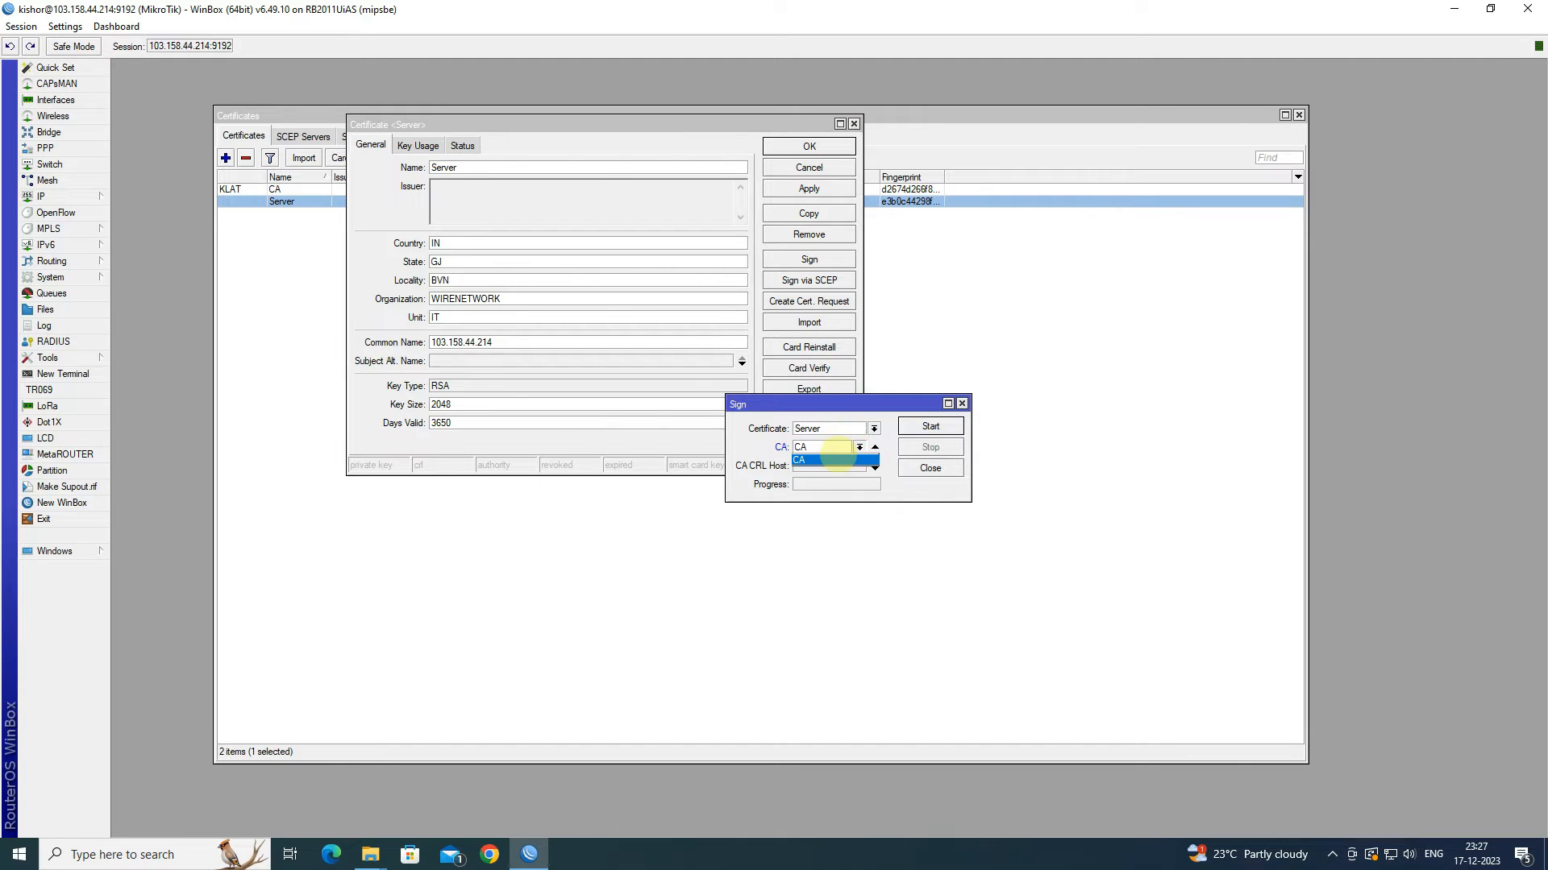
pyautogui.click(838, 458)
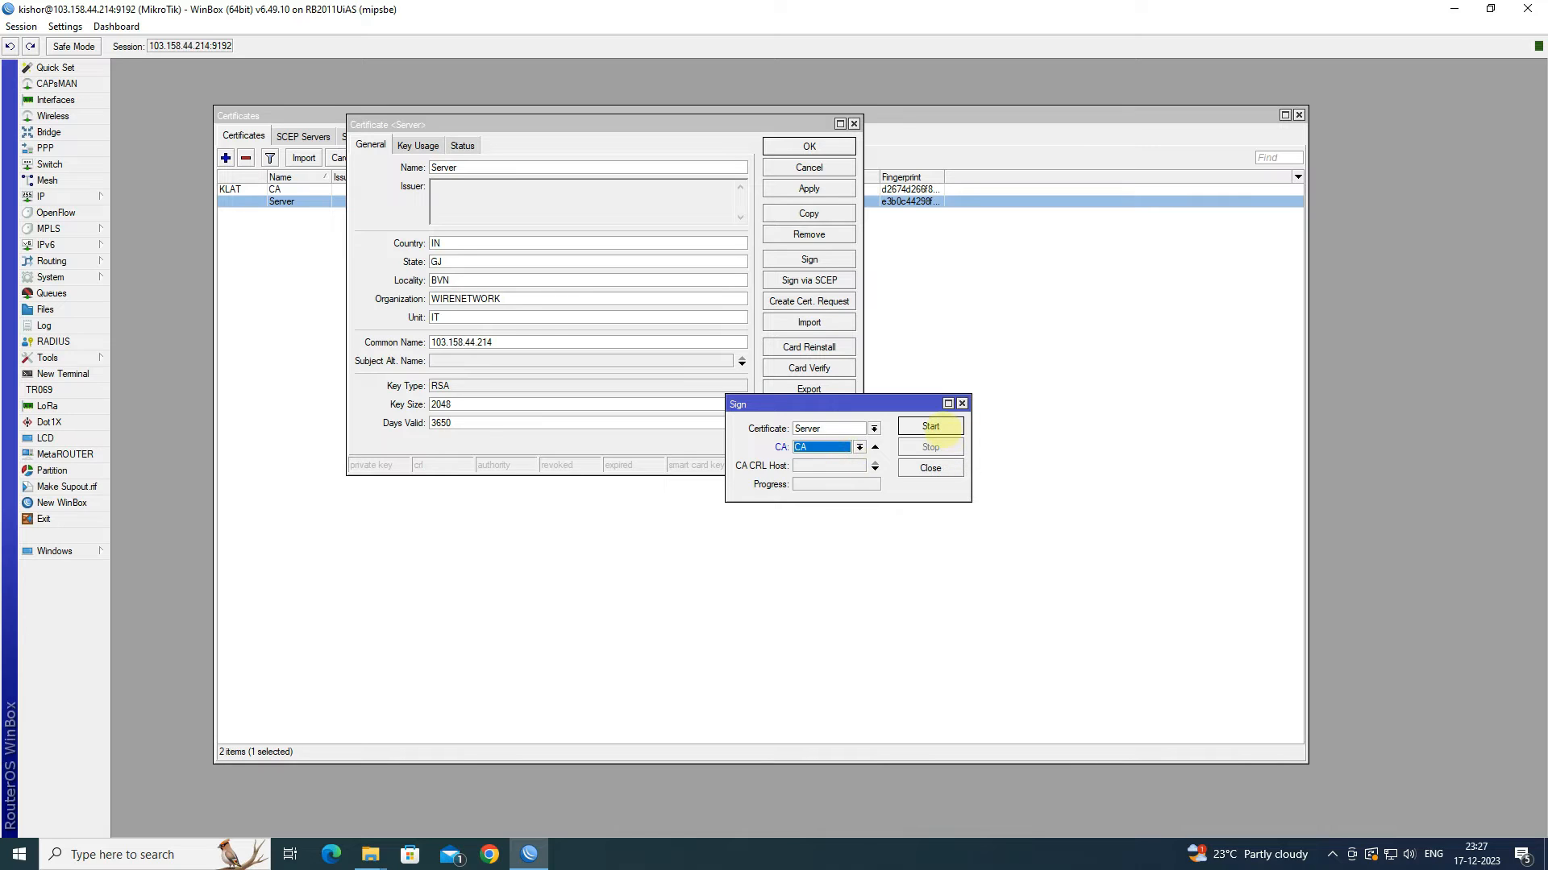
pyautogui.click(931, 427)
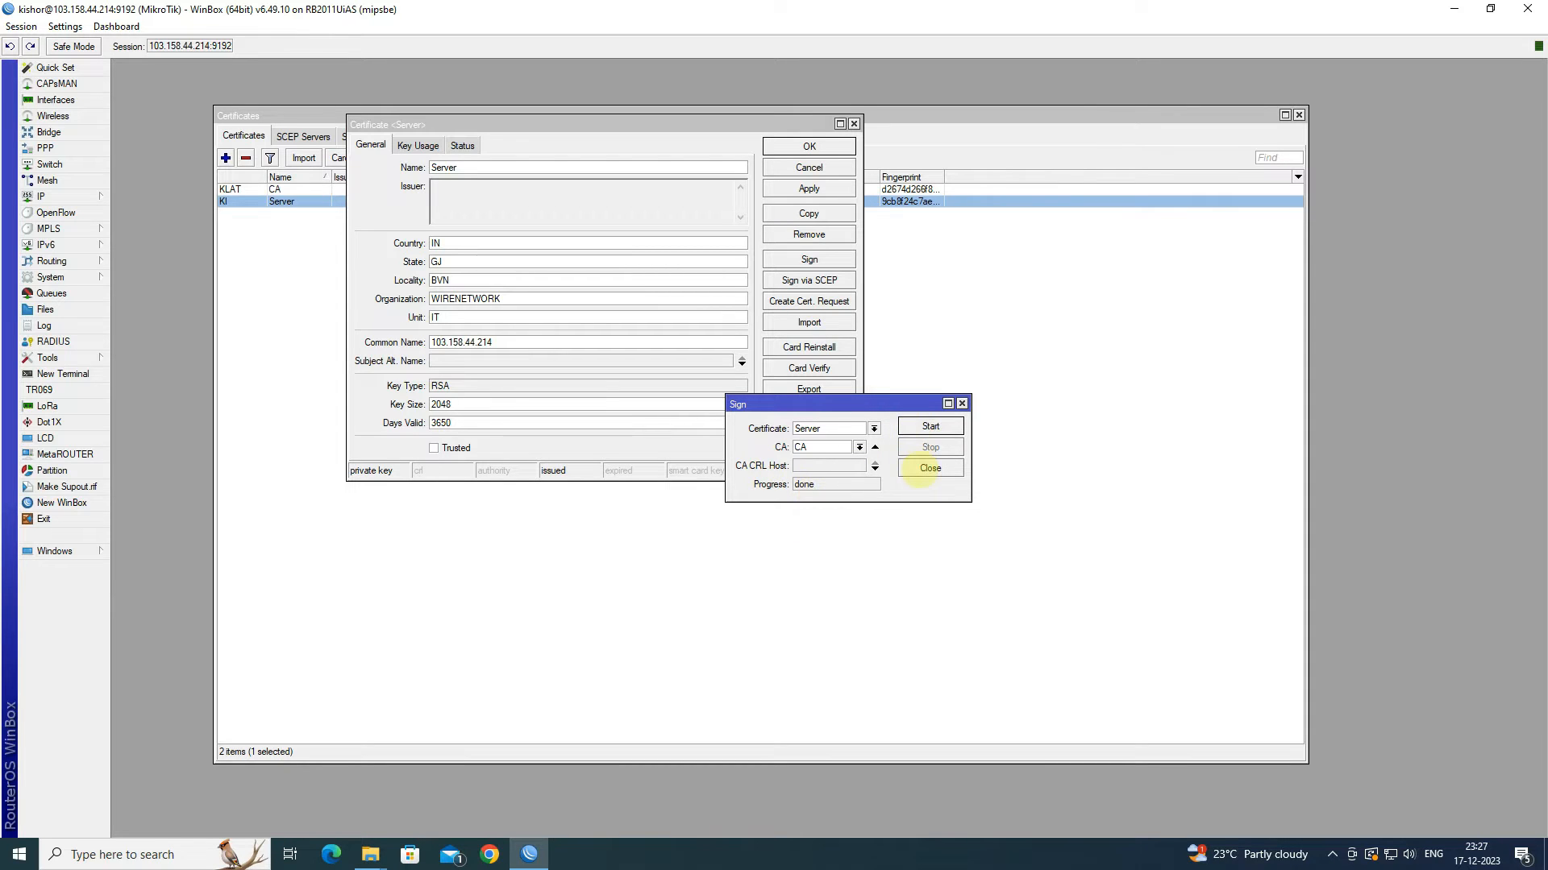
pyautogui.click(930, 467)
# - Mark the Server certificate as trusted and save it
pyautogui.click(433, 448)
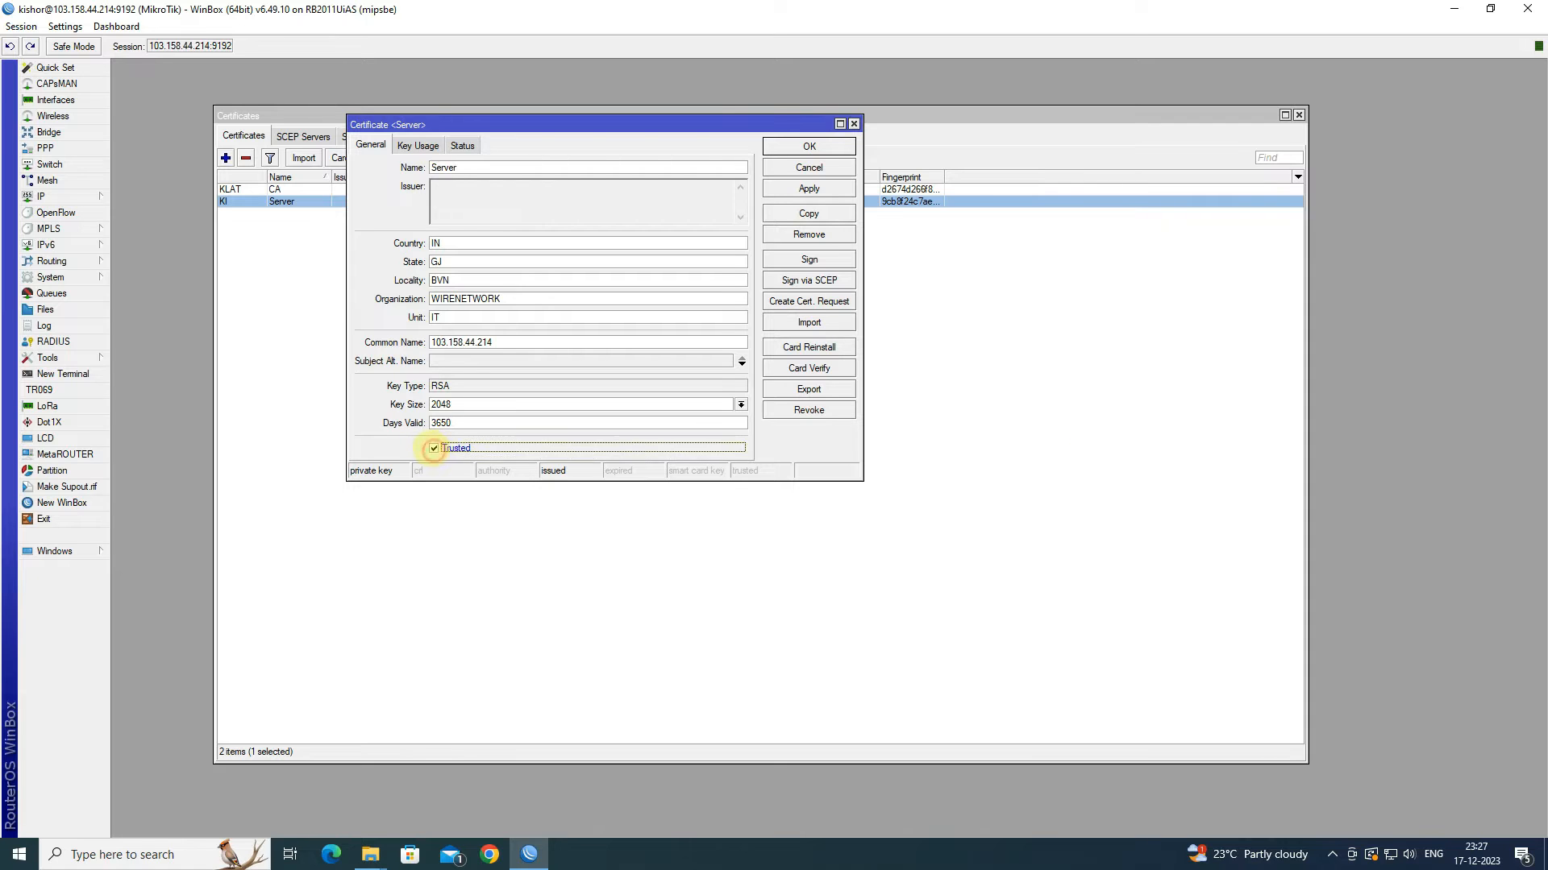
pyautogui.click(809, 189)
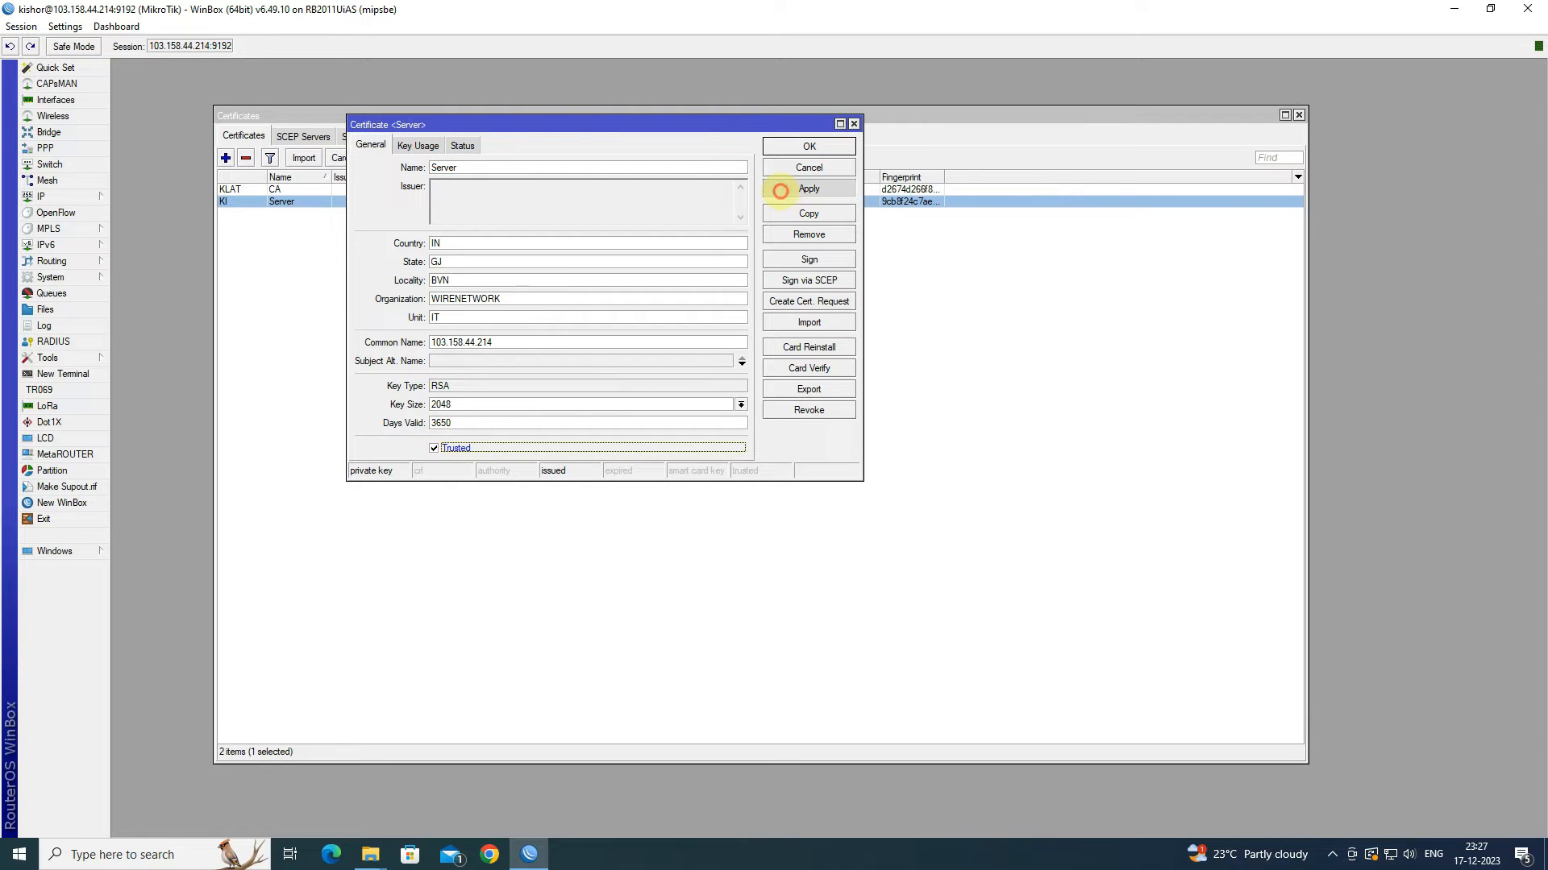
pyautogui.click(808, 146)
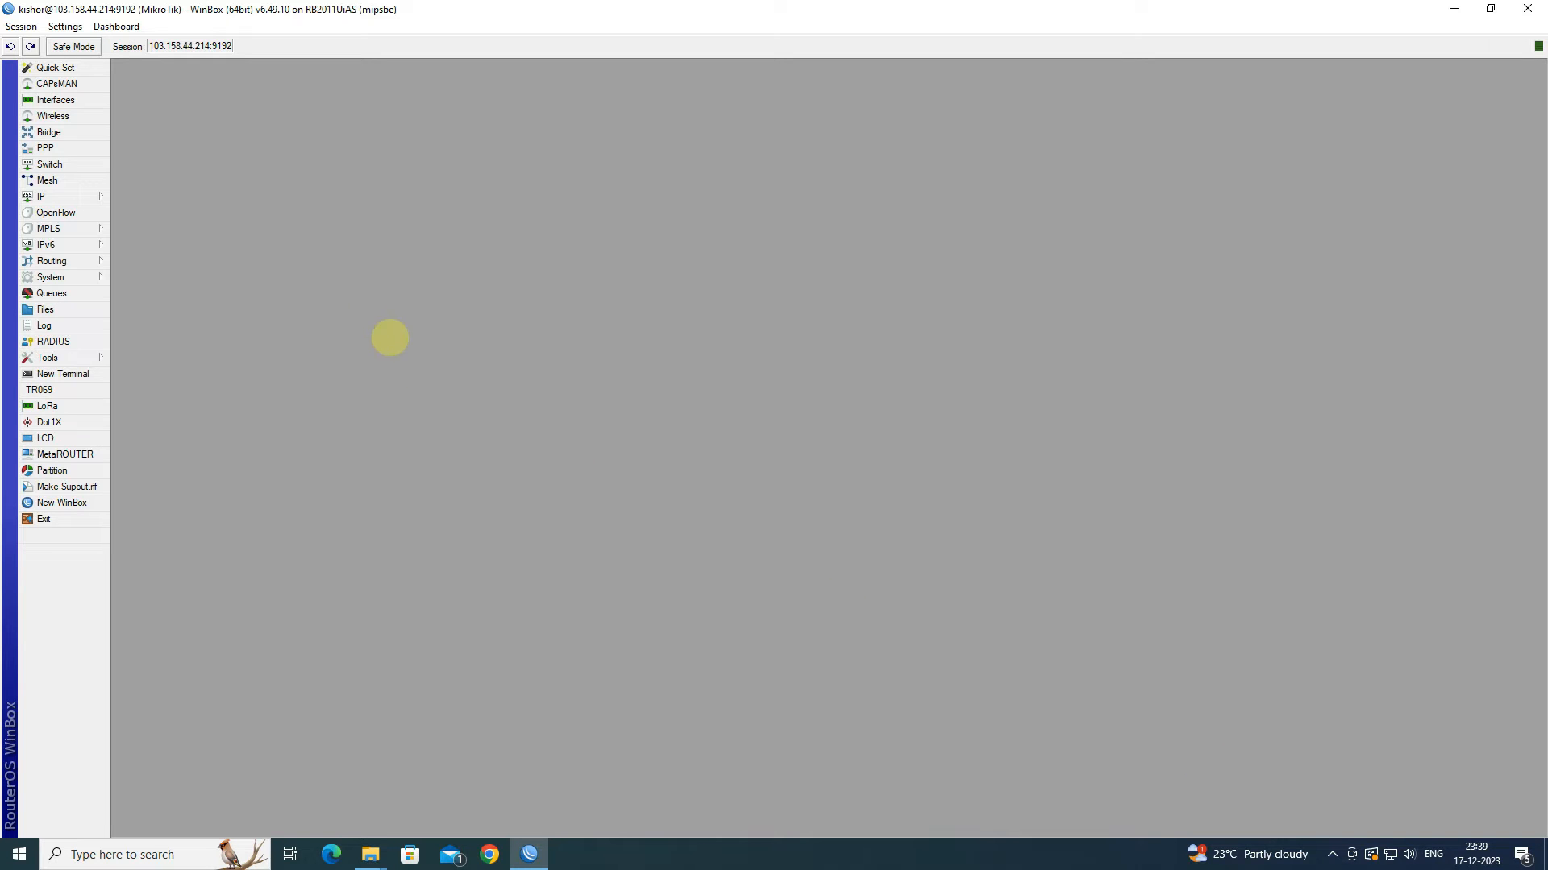
# - Enable the PPP SSTP server and turn off chap and pap authentication, keeping mschap2 and mschap1
pyautogui.click(92, 149)
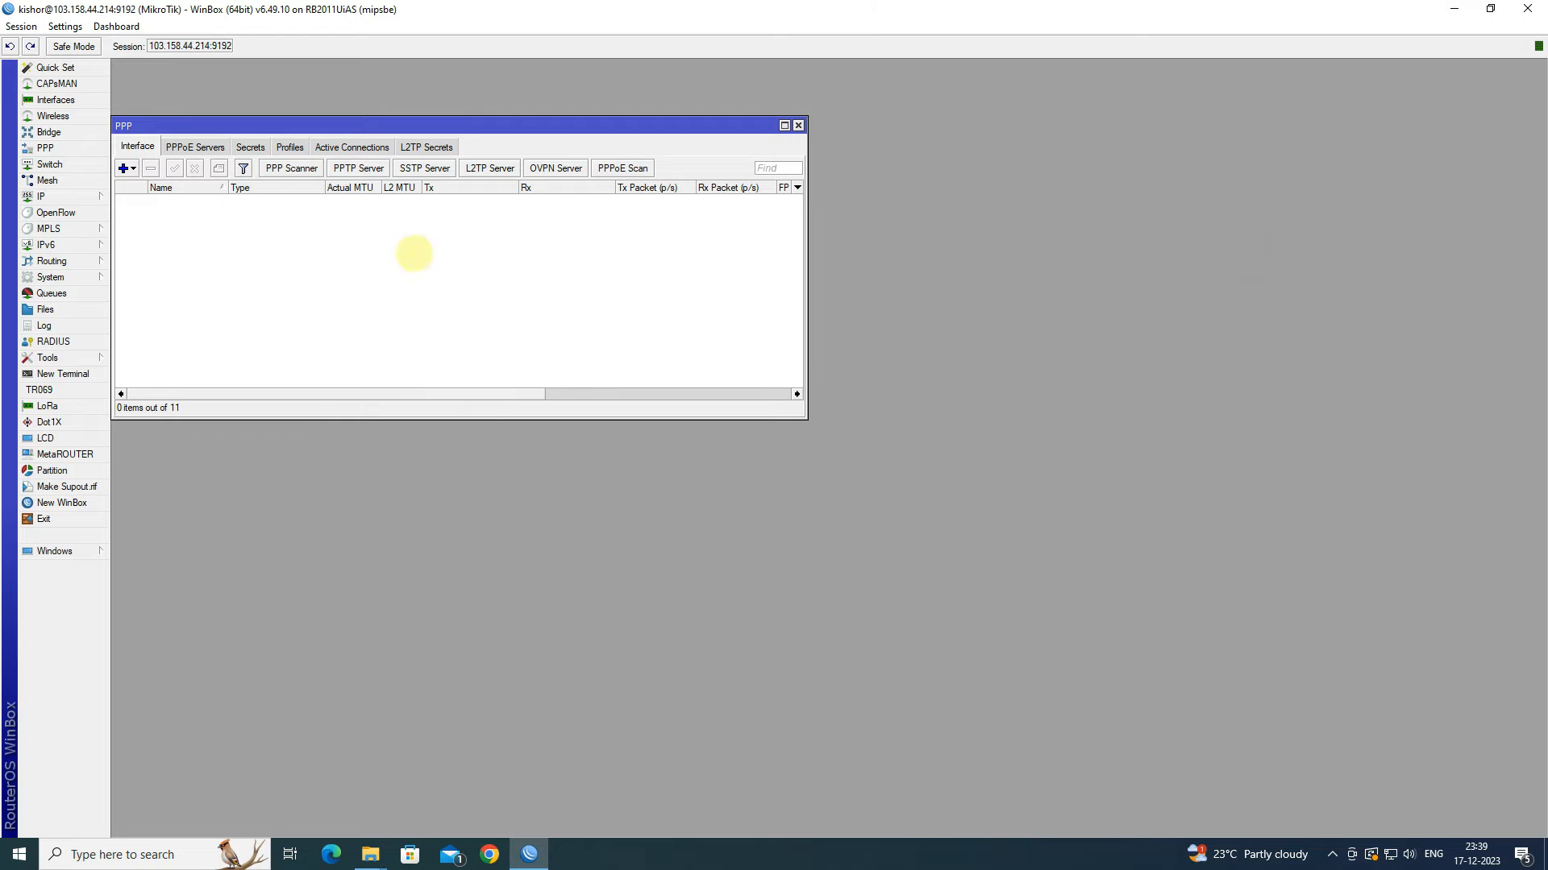
pyautogui.click(425, 168)
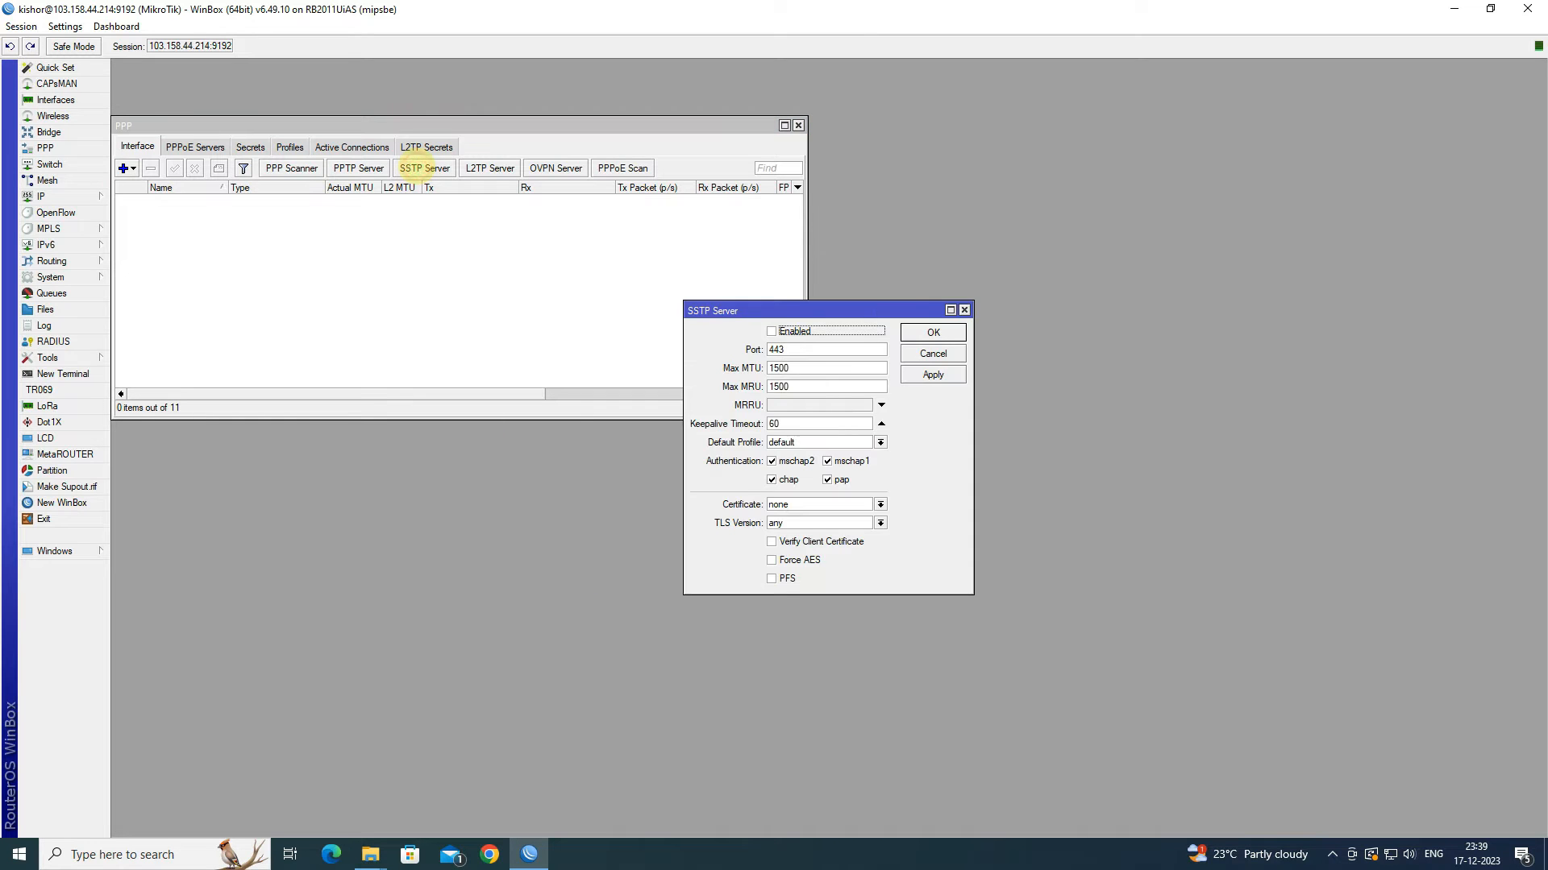
pyautogui.click(771, 331)
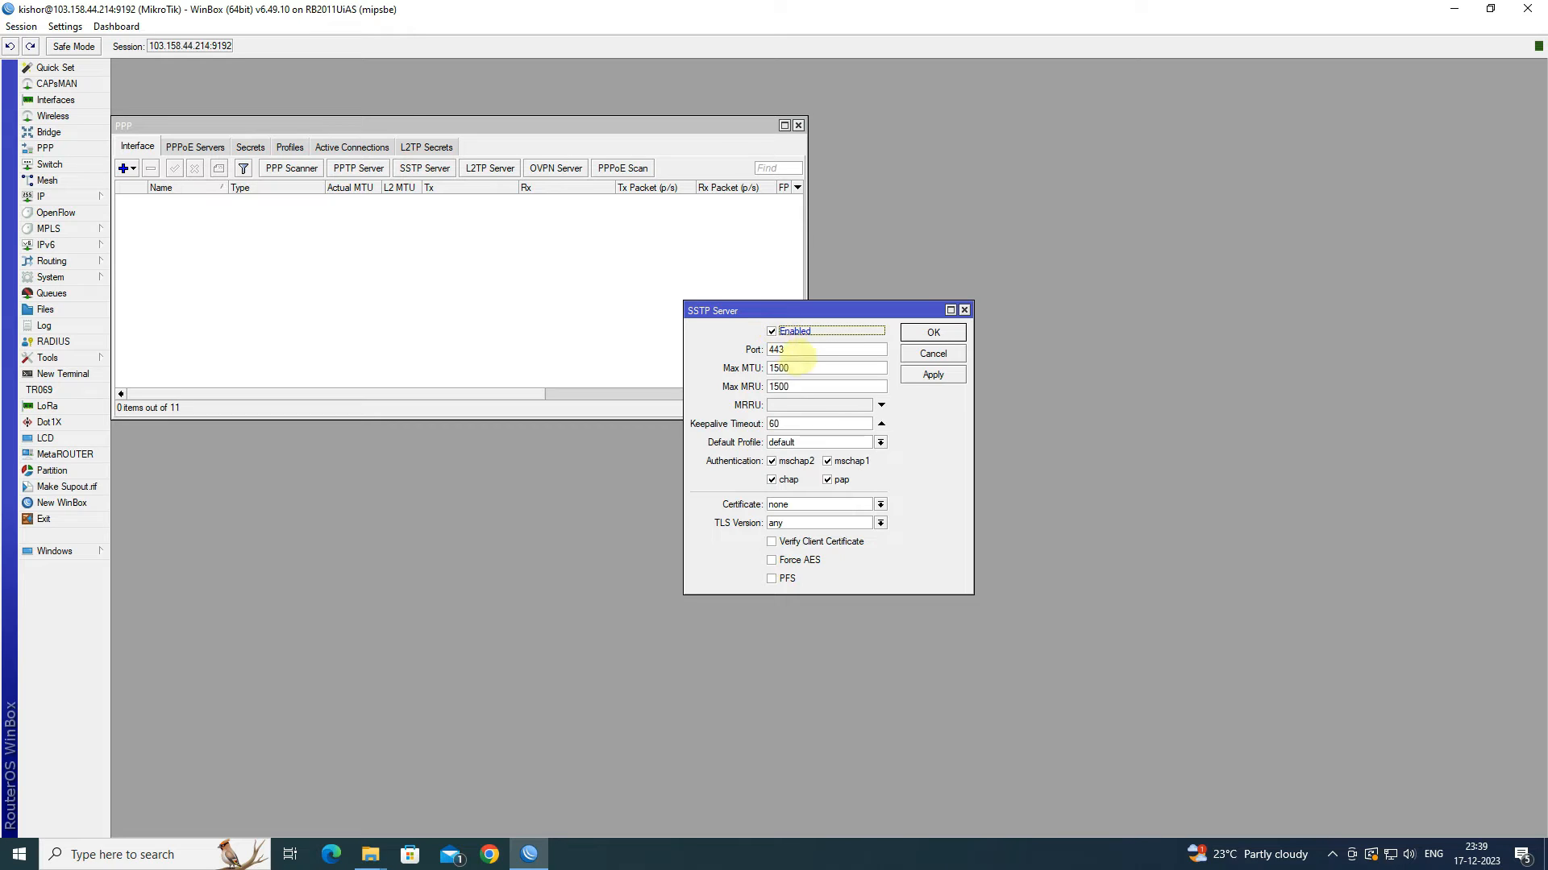
pyautogui.moveTo(772, 350); pyautogui.dragTo(794, 351)
pyautogui.click(810, 368)
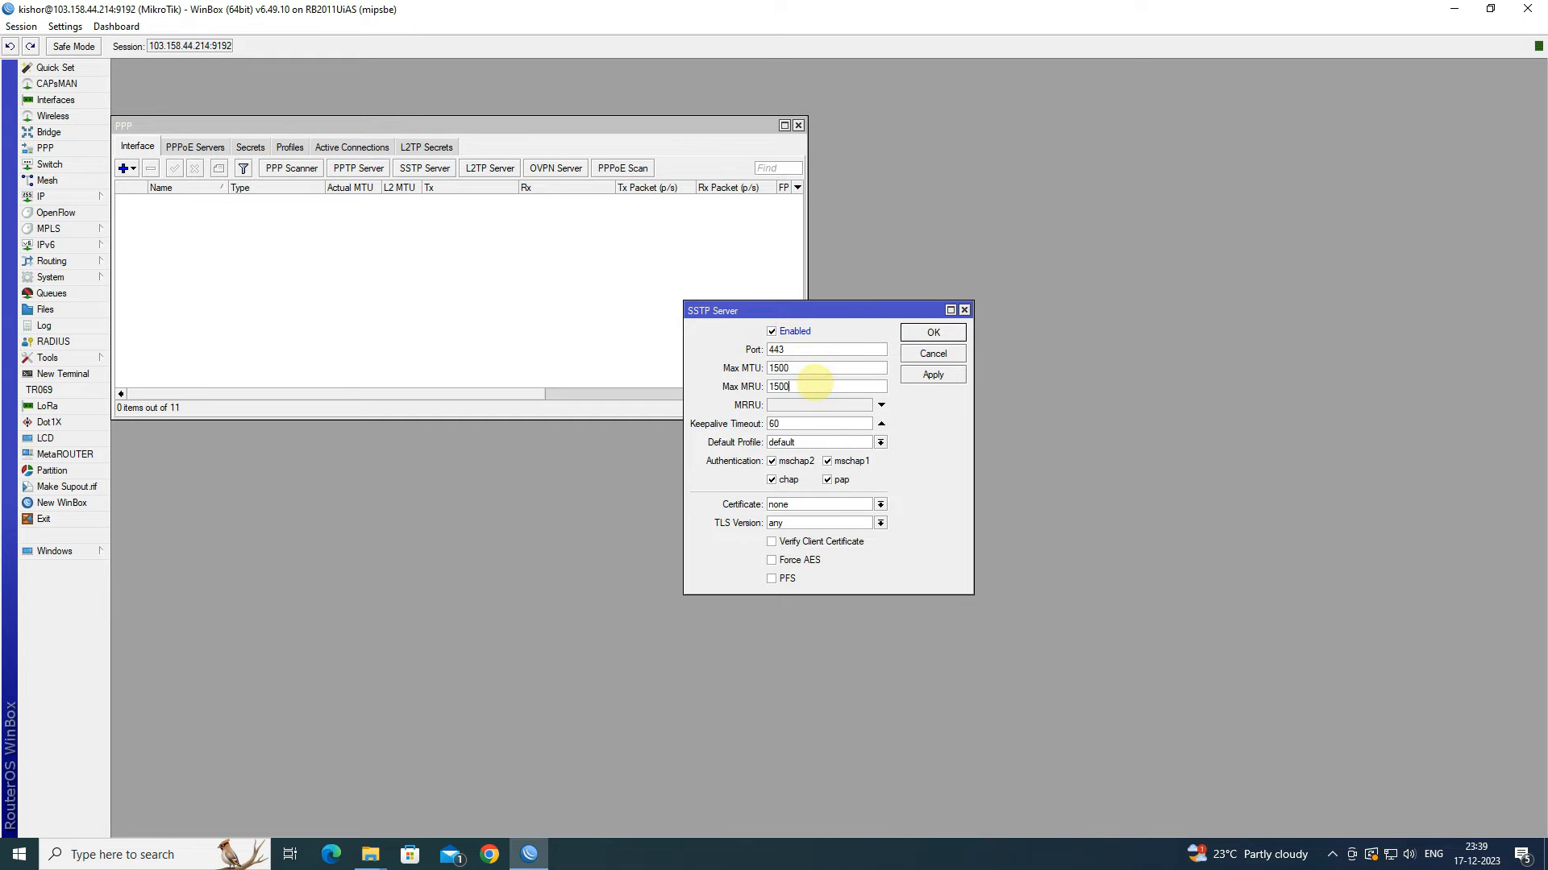
pyautogui.click(827, 423)
pyautogui.click(772, 480)
pyautogui.click(828, 480)
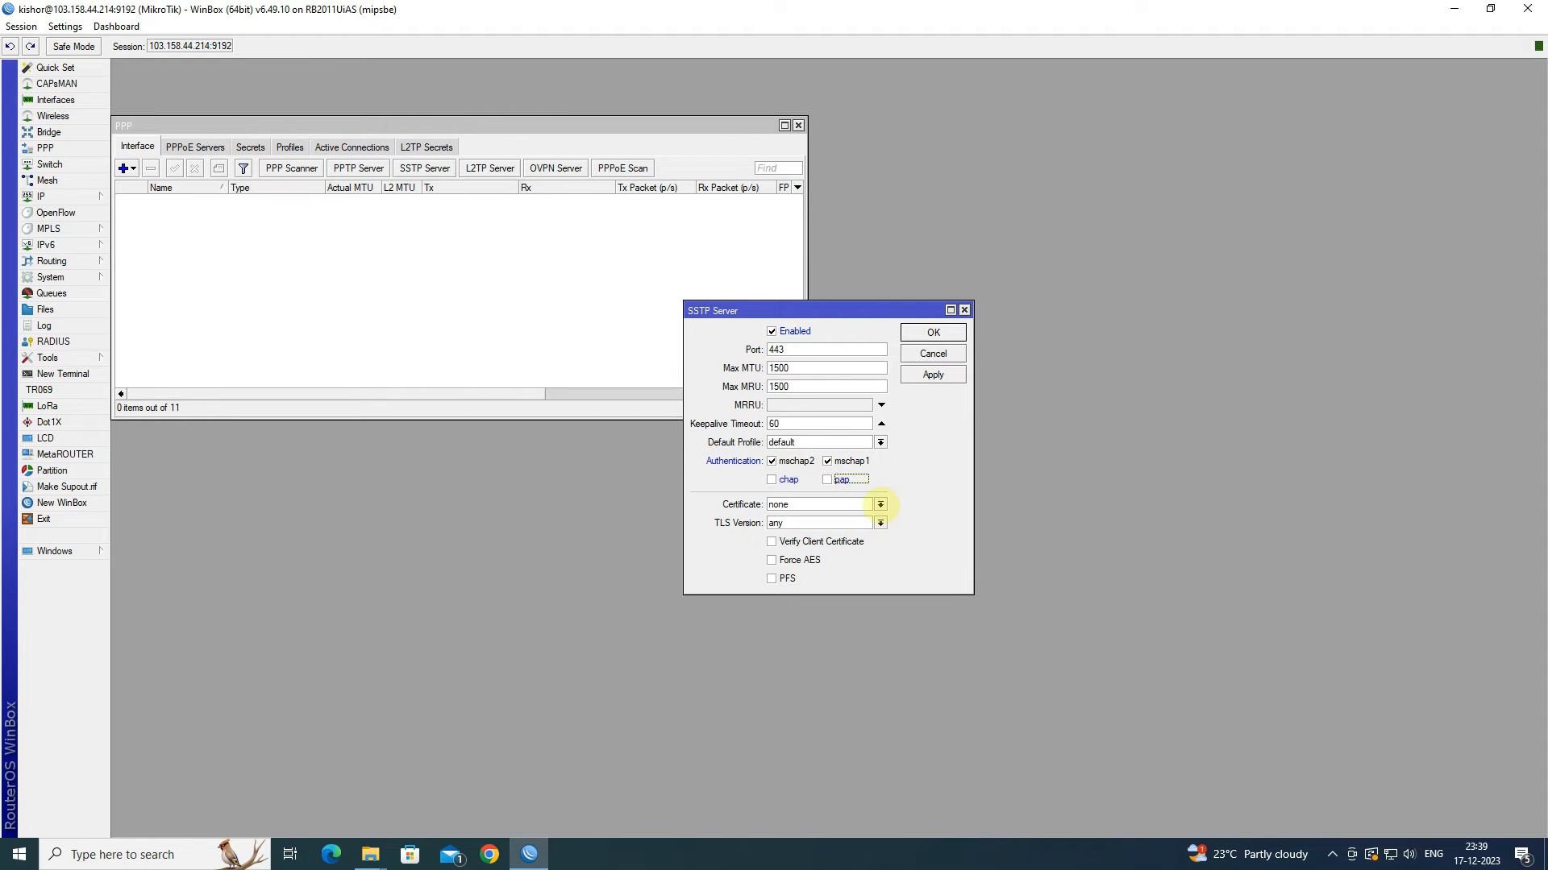
# - Assign the Server certificate to the SSTP server, turn on Force AES and PFS, and save the settings
pyautogui.click(880, 504)
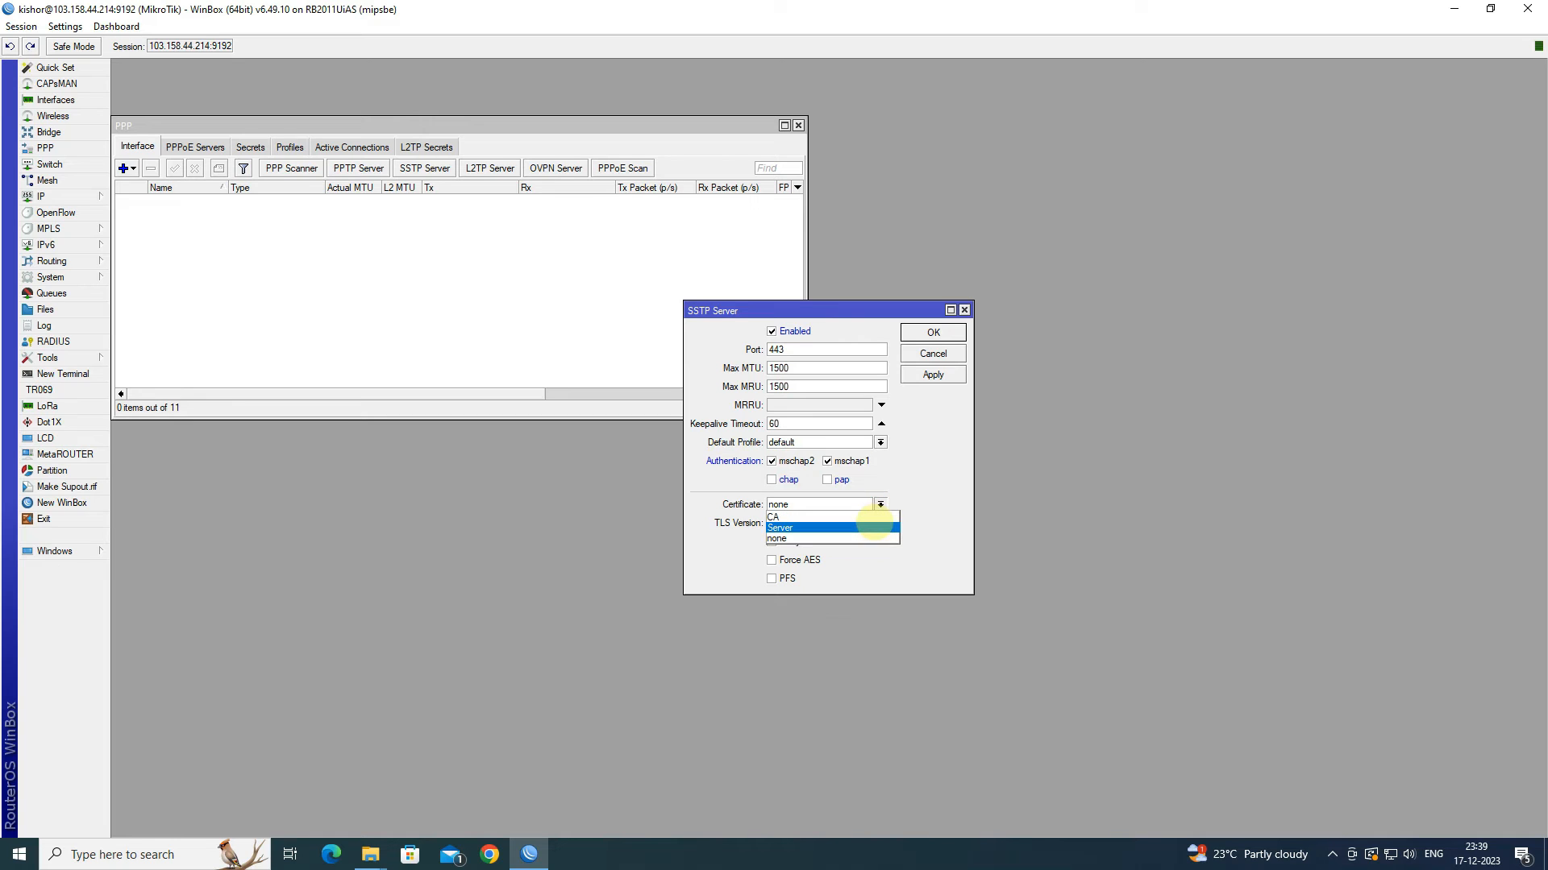
pyautogui.click(875, 527)
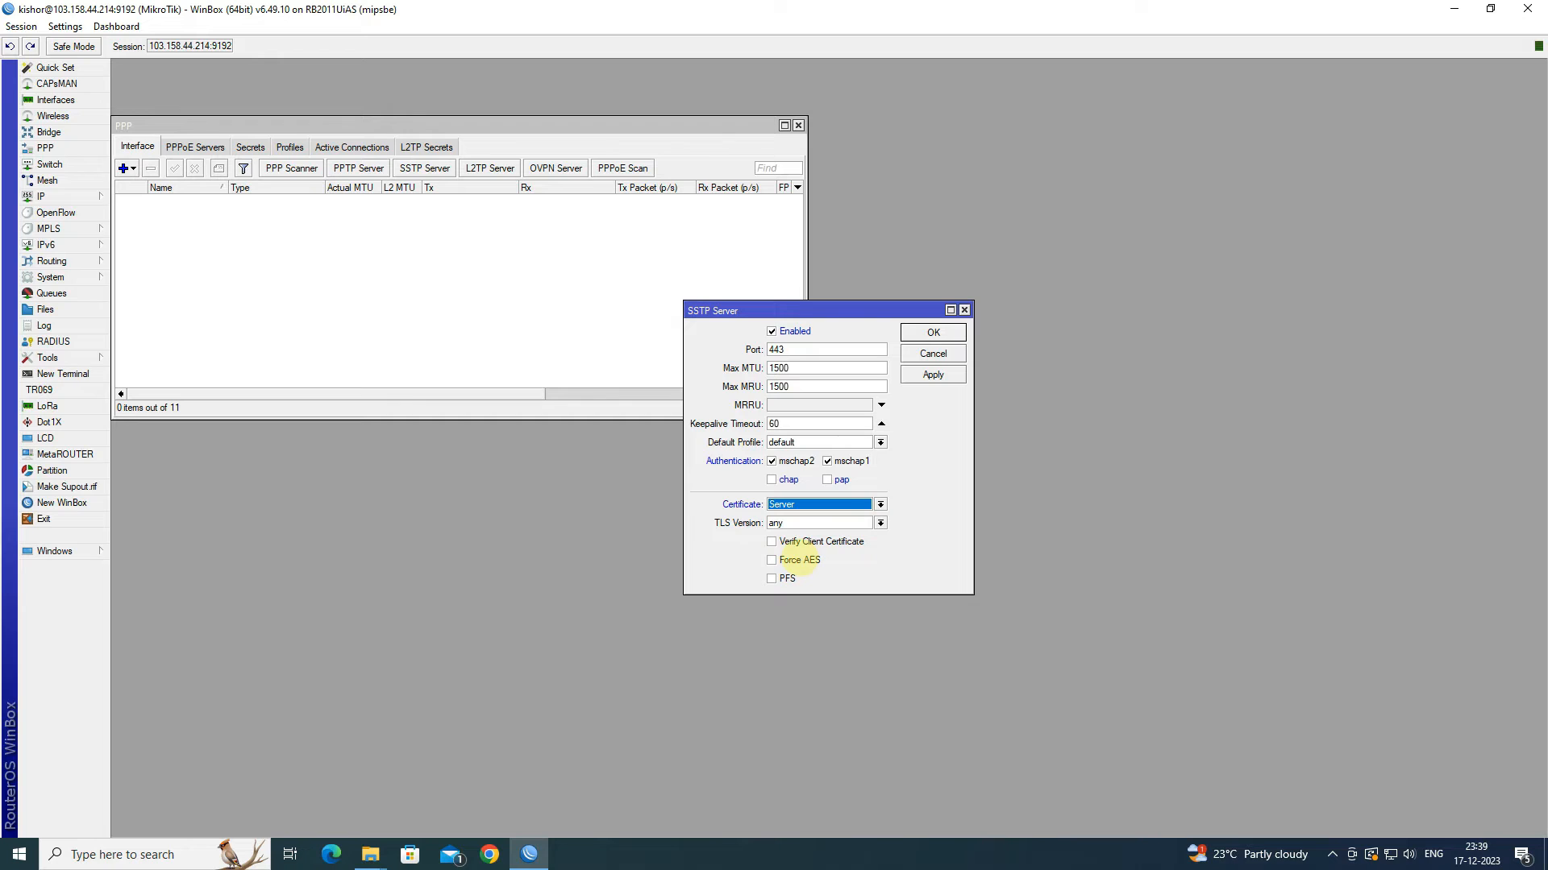
pyautogui.click(802, 561)
pyautogui.click(785, 579)
pyautogui.click(933, 377)
pyautogui.click(933, 333)
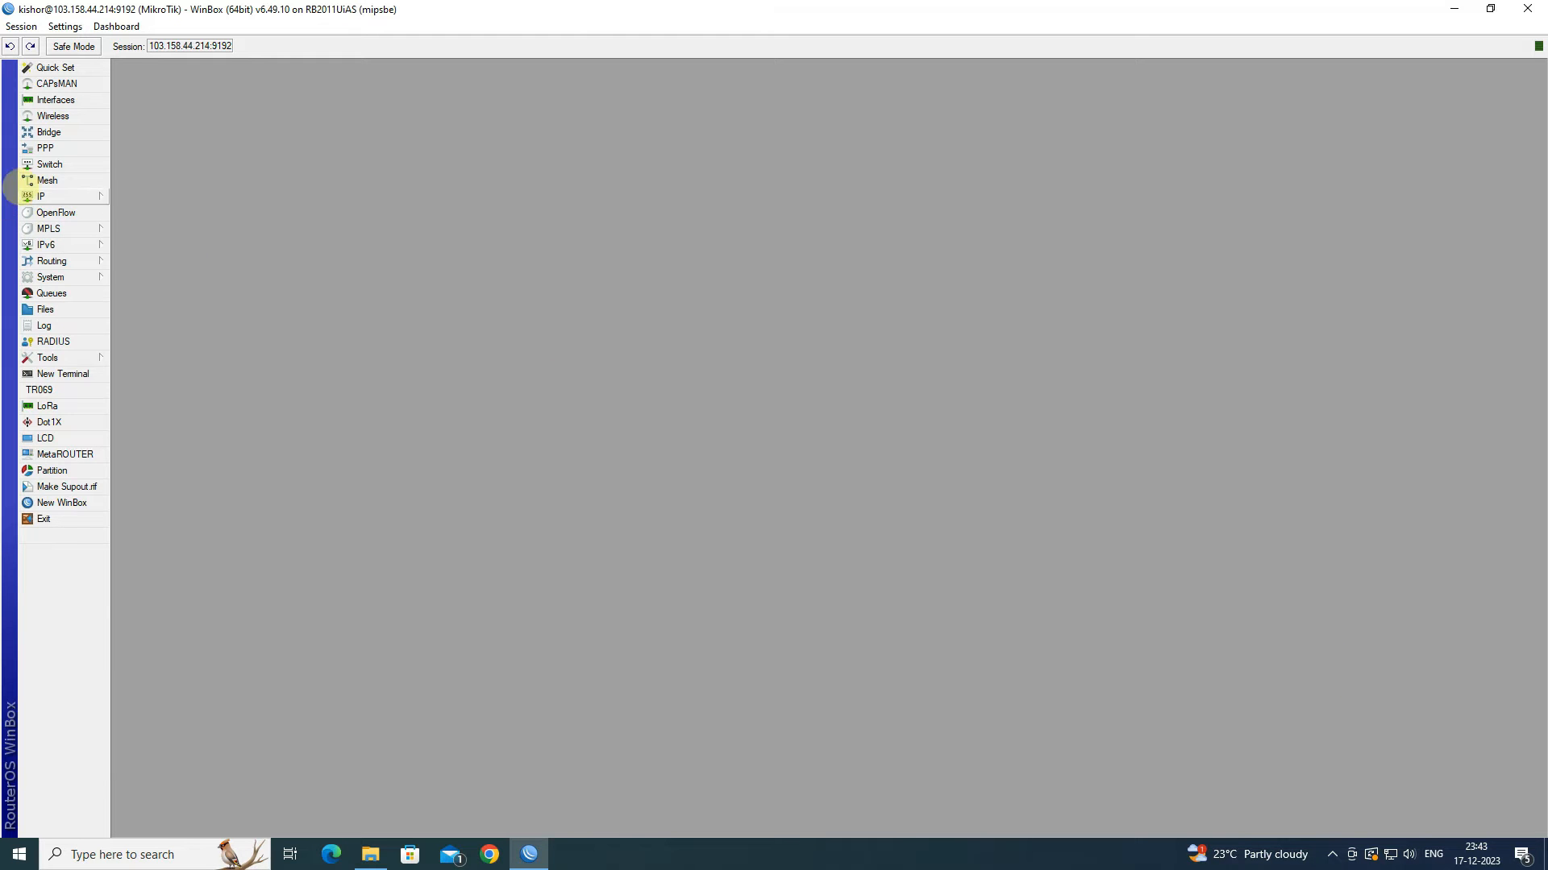
# - Create an IP pool named SSTP_POOL with the address range 10.10.100.2-10.10.100.254
pyautogui.click(39, 196)
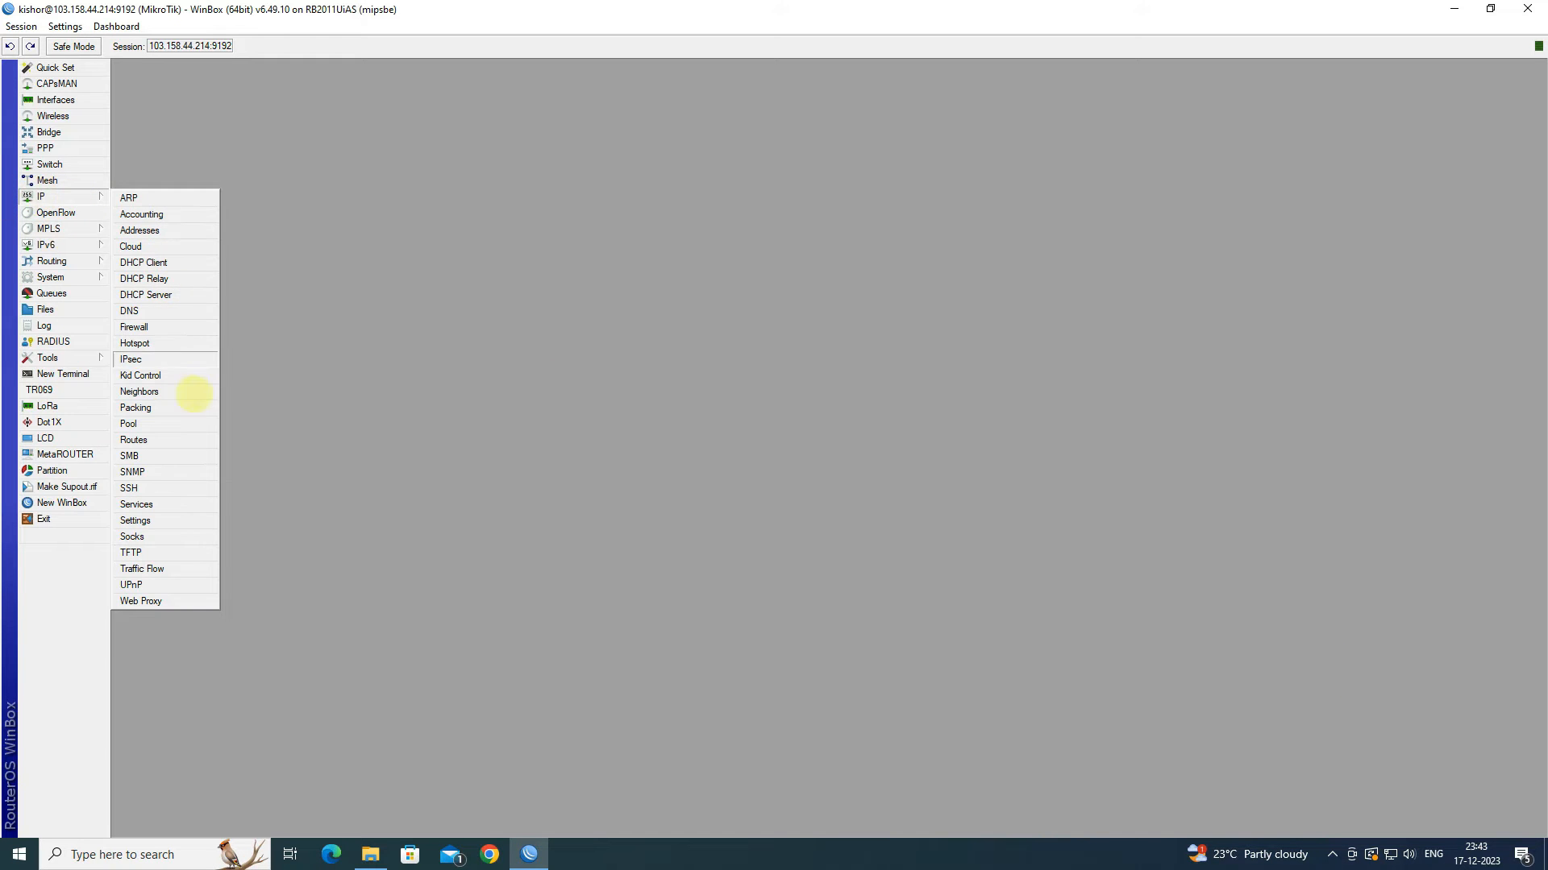
pyautogui.click(187, 422)
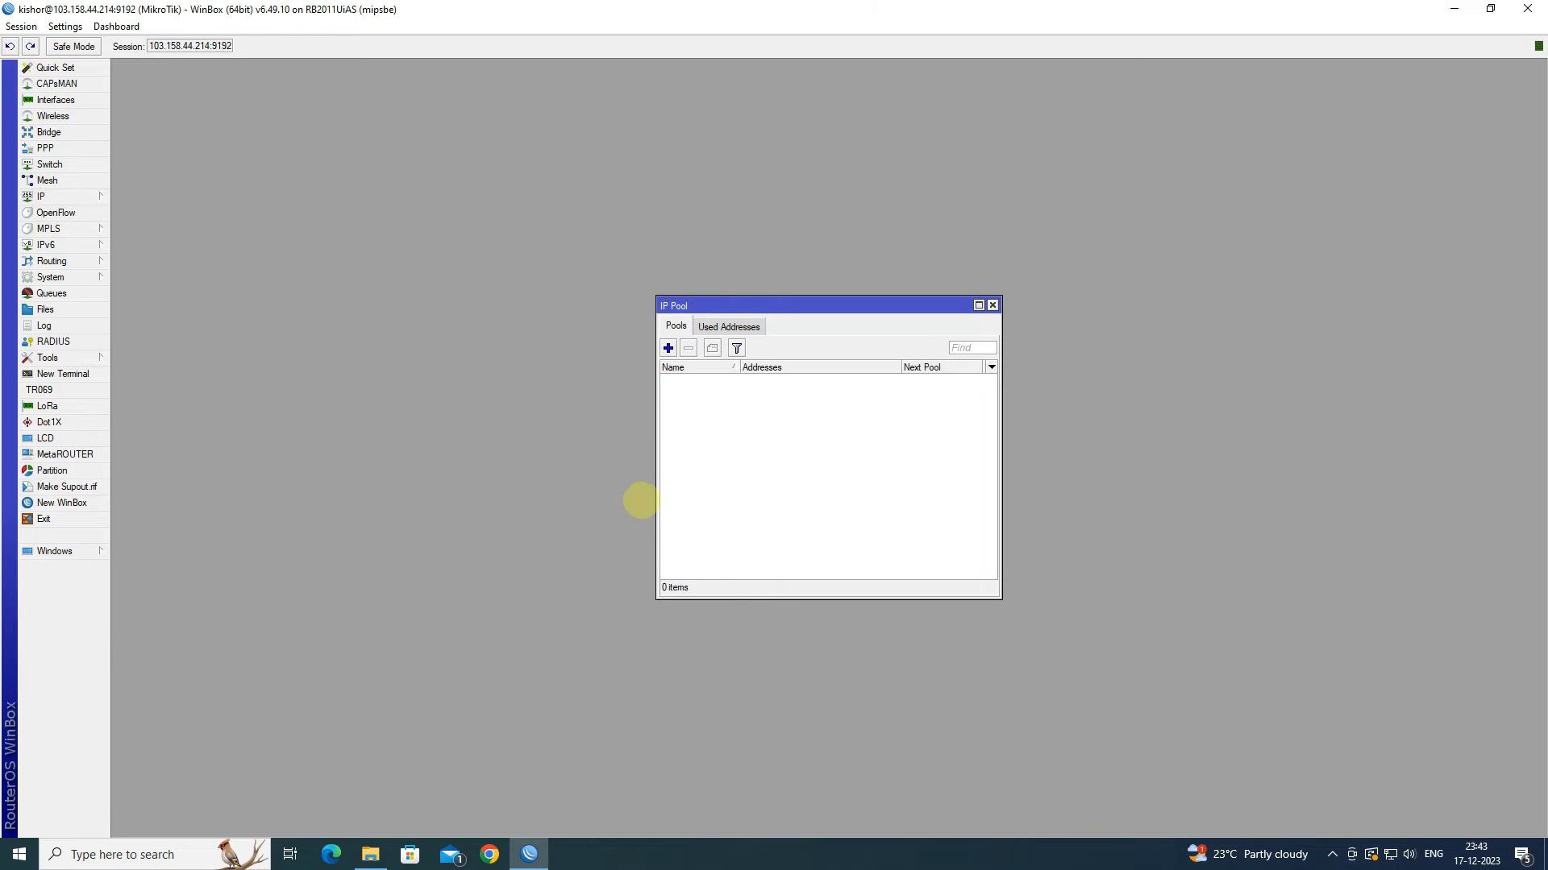
pyautogui.moveTo(1001, 598); pyautogui.dragTo(1292, 673)
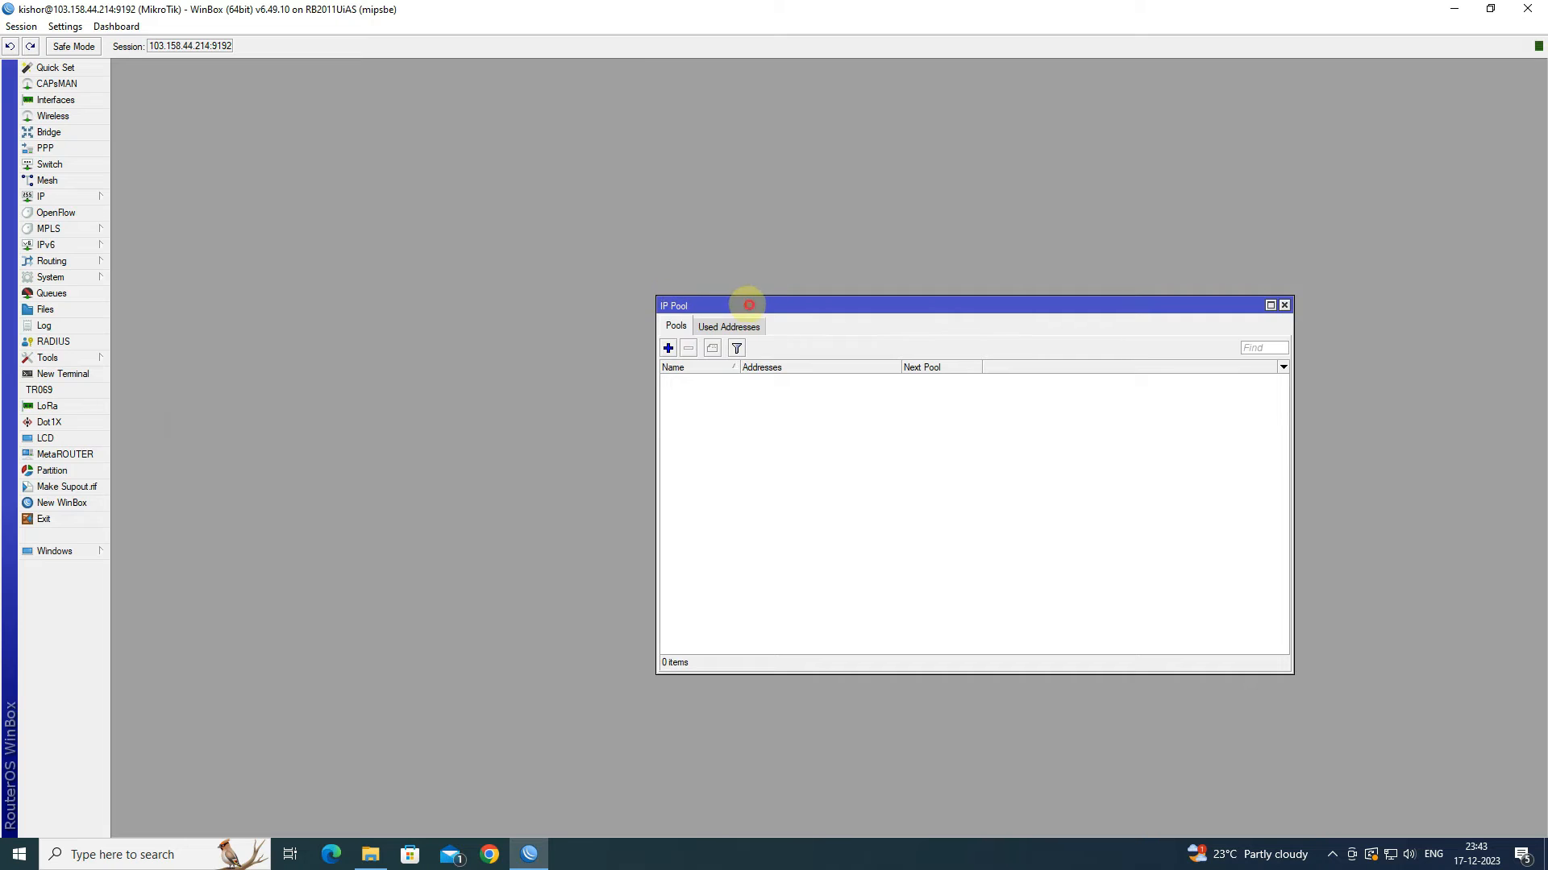
pyautogui.moveTo(743, 305); pyautogui.dragTo(577, 264)
pyautogui.click(504, 309)
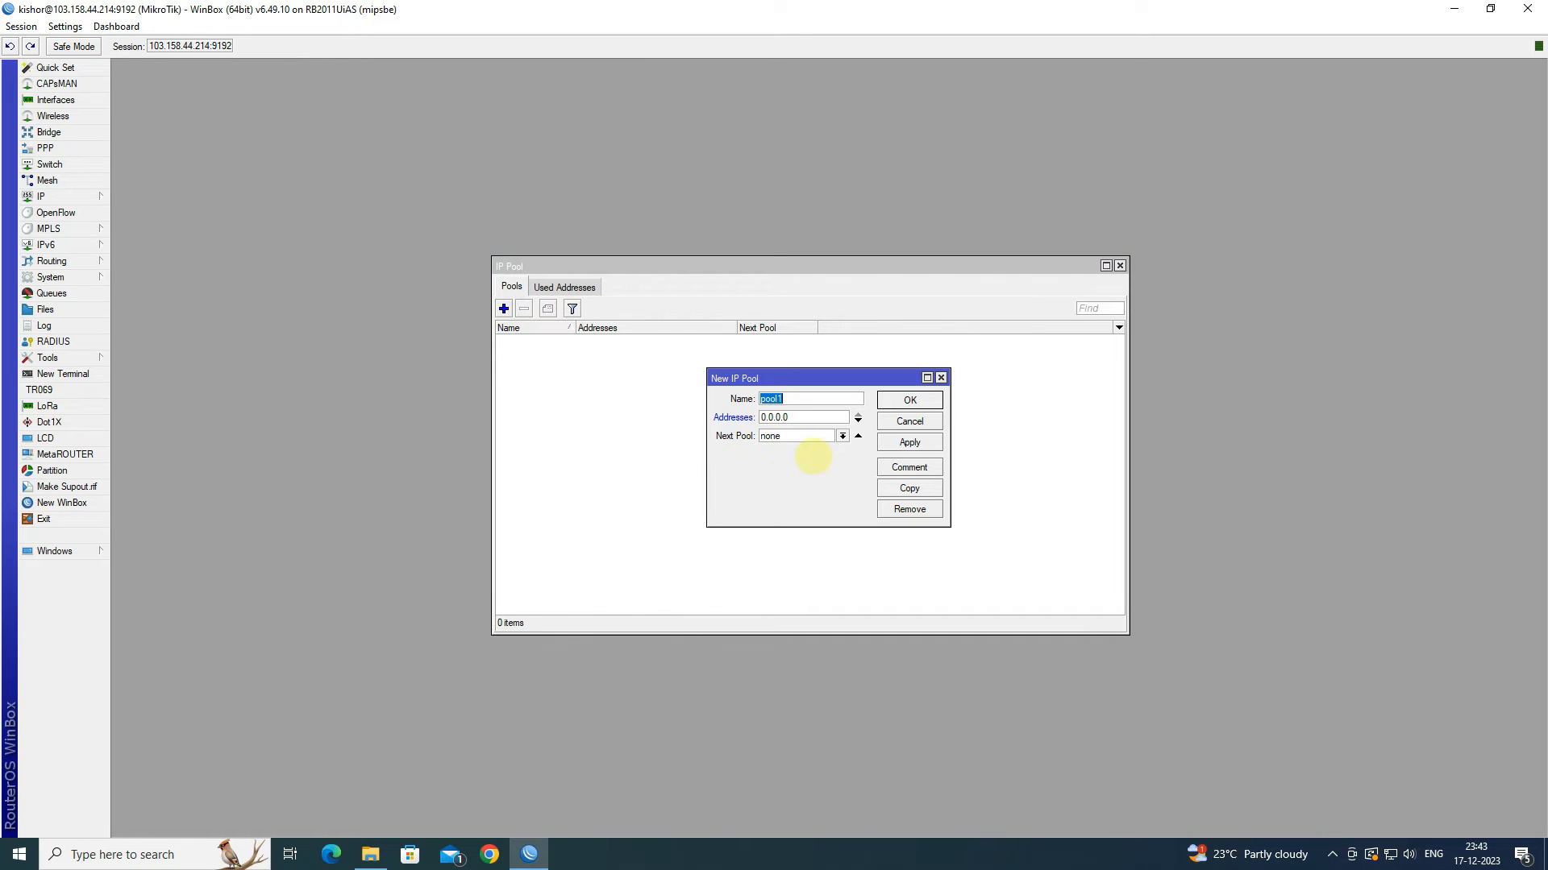
pyautogui.write('SSTP_POOL')
pyautogui.doubleClick(781, 417)
pyautogui.write('10.10.')
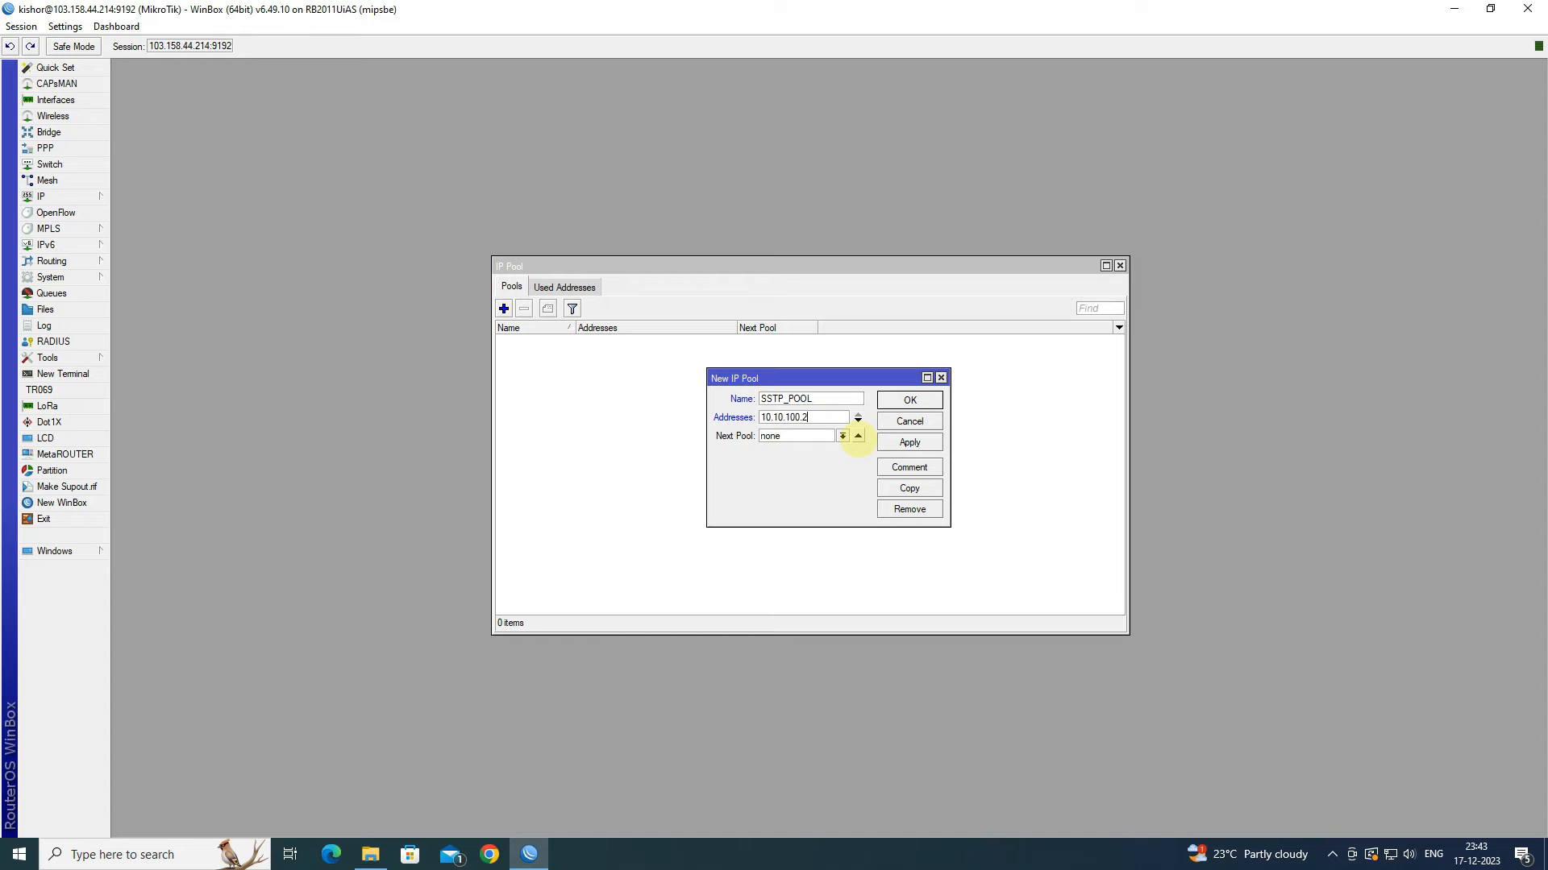
pyautogui.write('100.2-10.10.100.254')
pyautogui.click(909, 442)
pyautogui.click(909, 399)
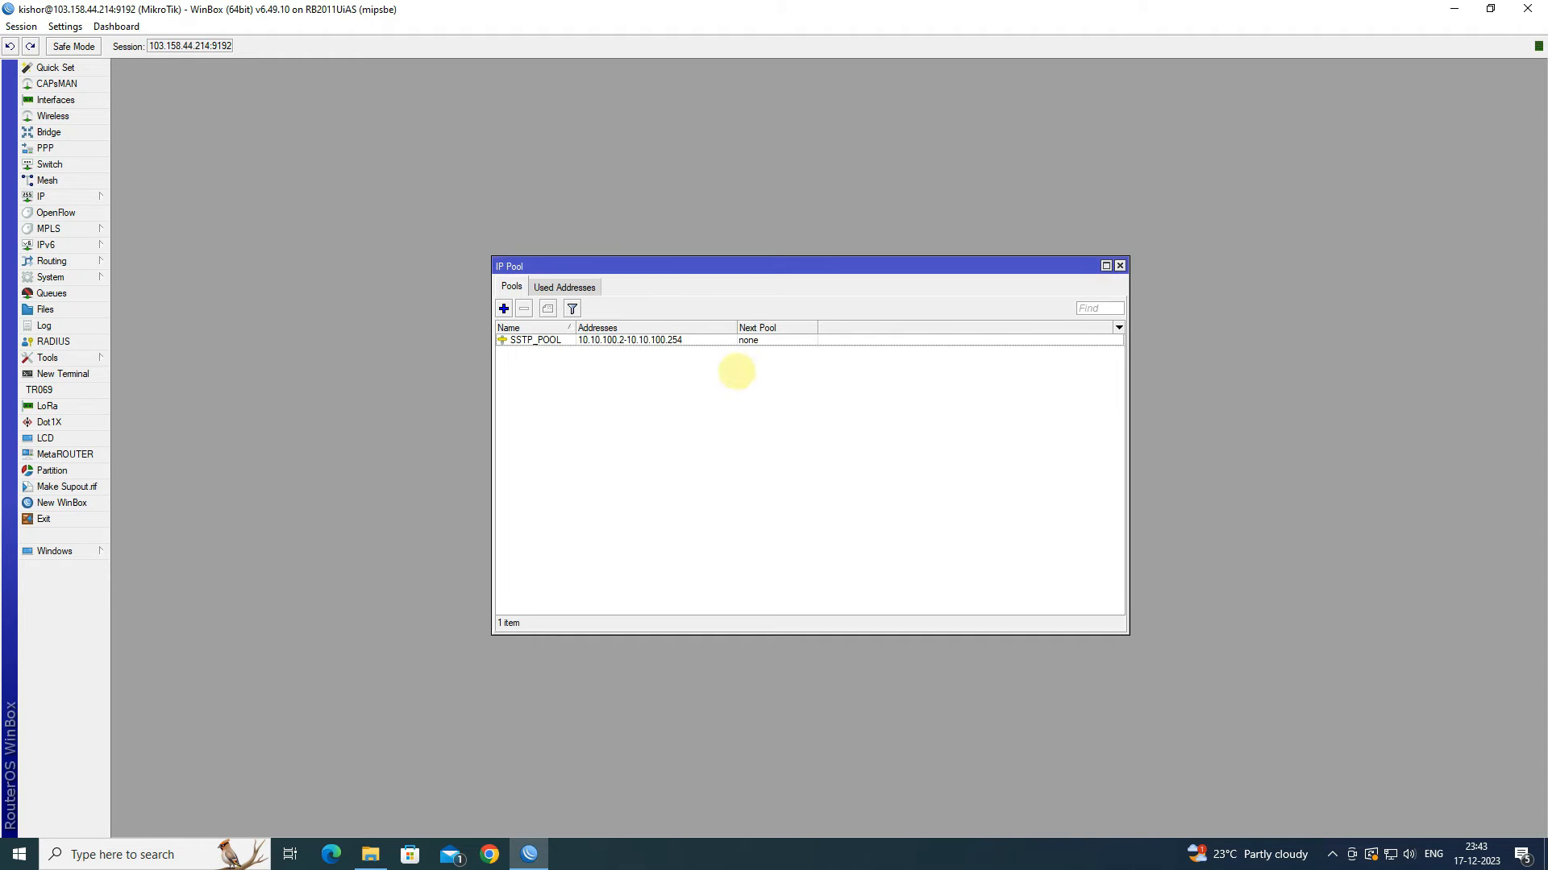
pyautogui.click(674, 339)
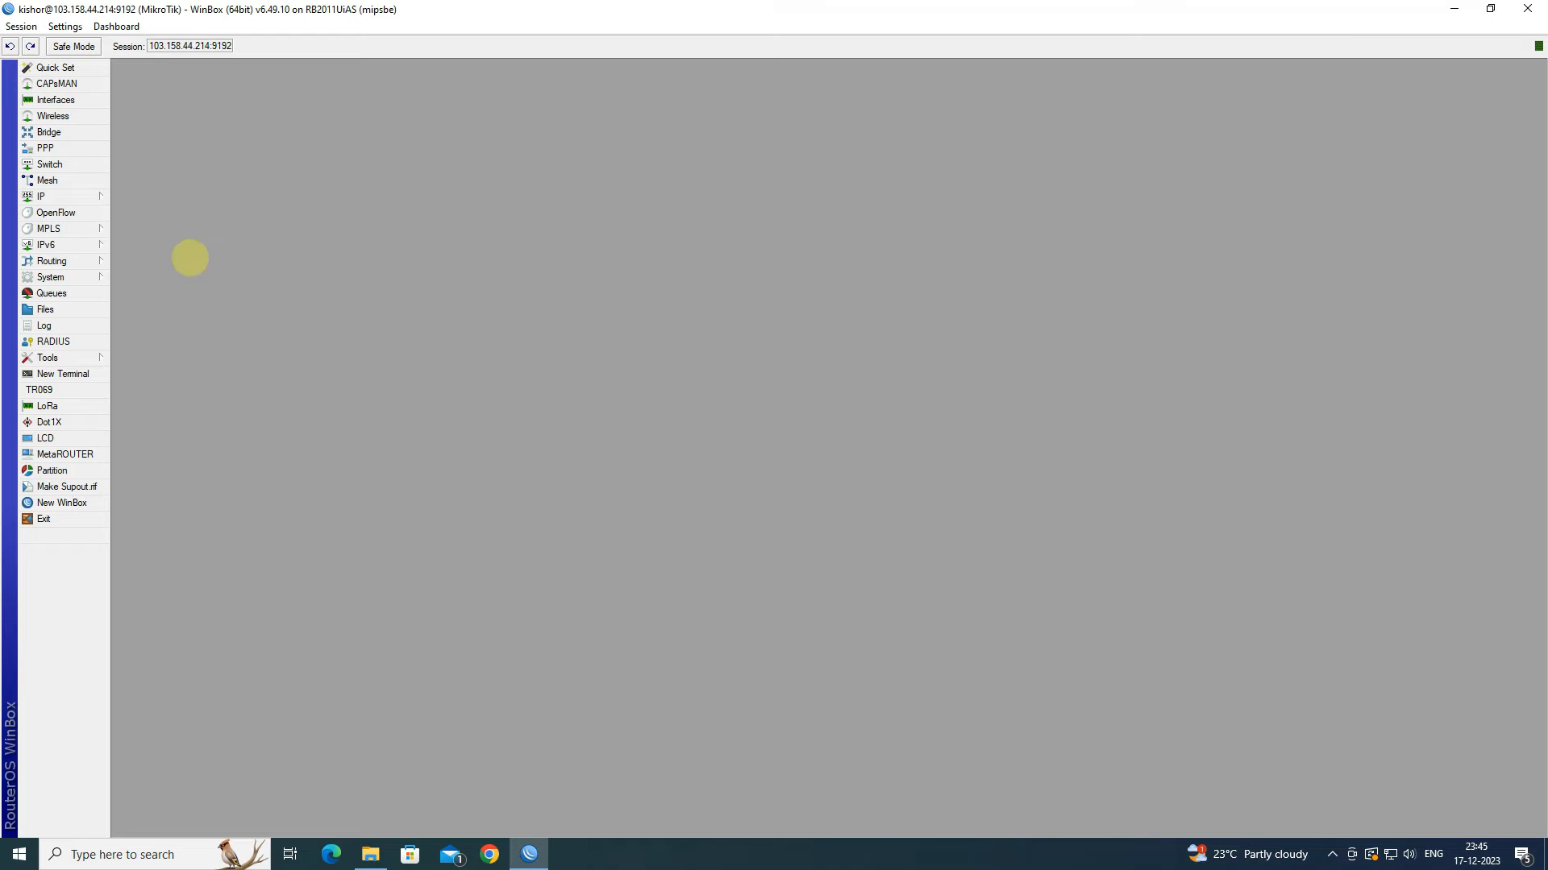
# - Start a new firewall NAT rule in the srcnat chain with source address 10.10.100.0/24, matching the SSTP_POOL network
pyautogui.click(74, 196)
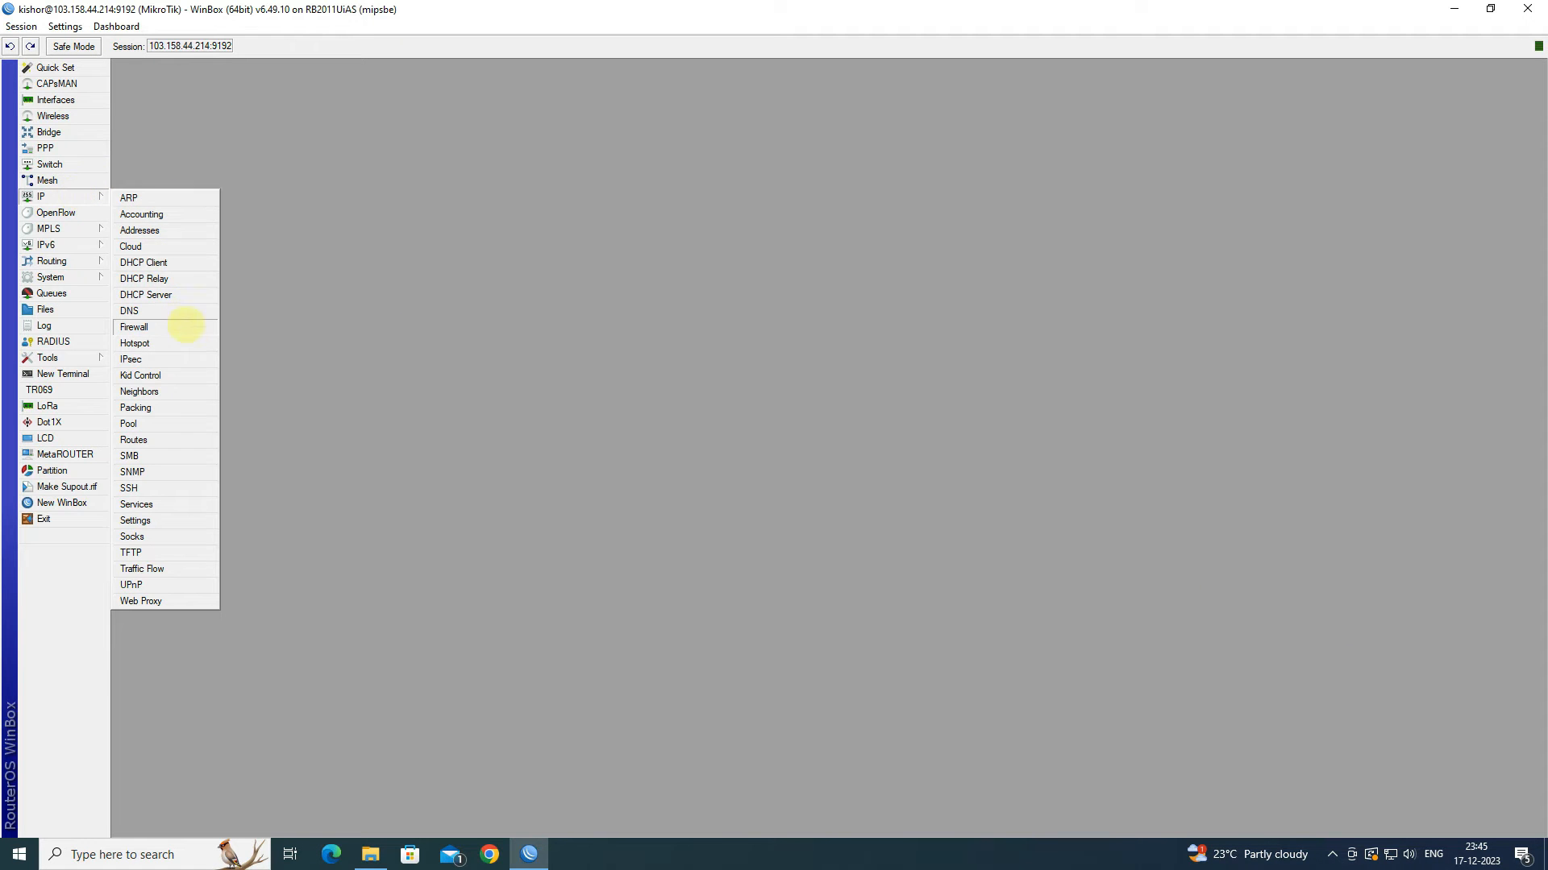
pyautogui.click(186, 326)
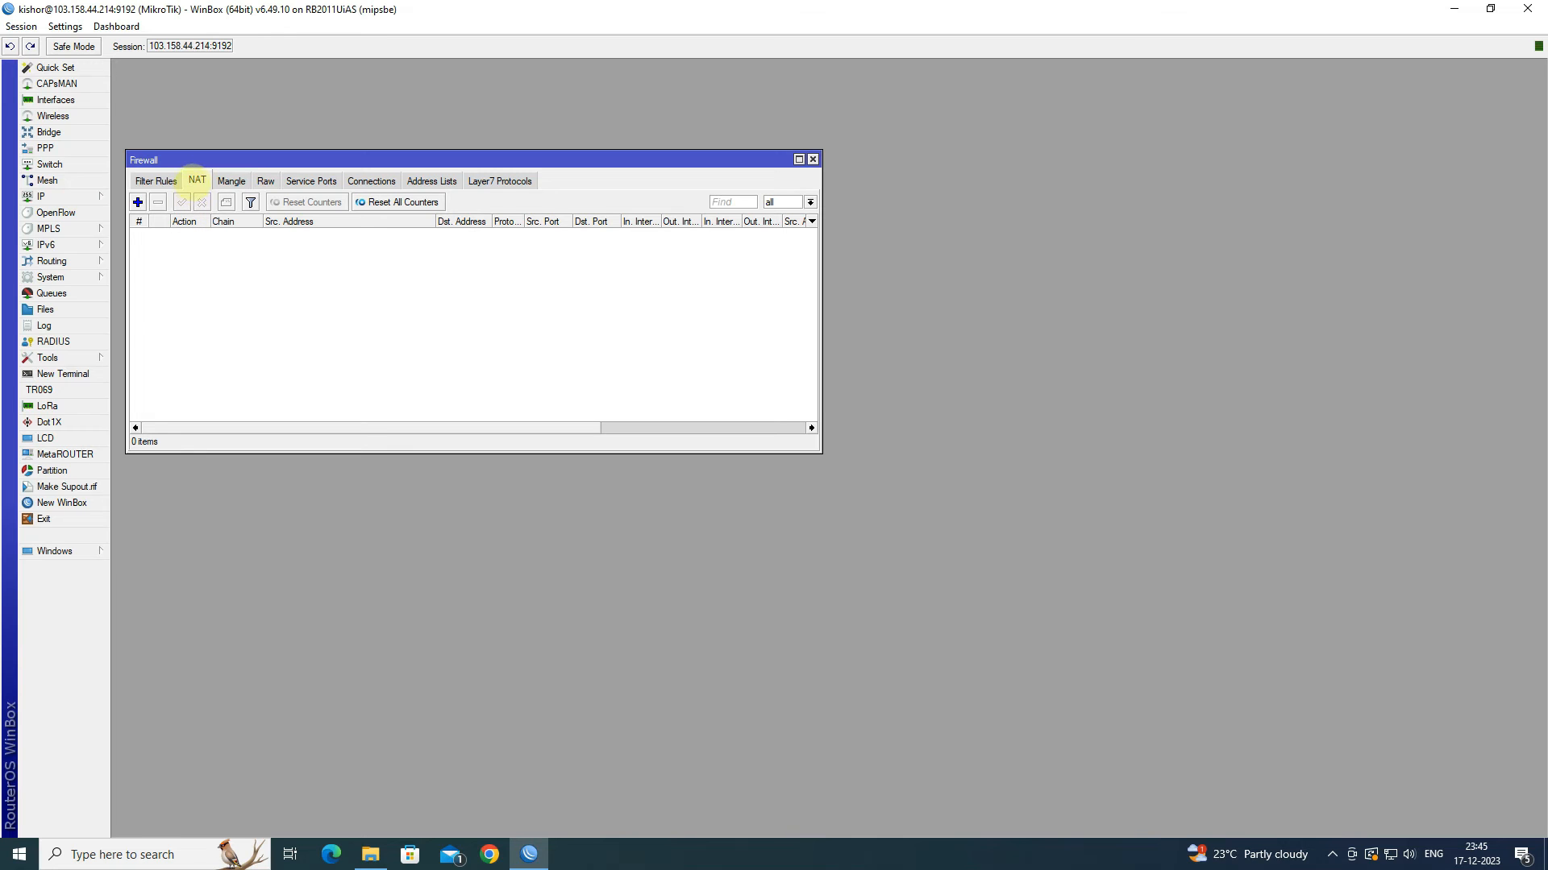
pyautogui.click(196, 179)
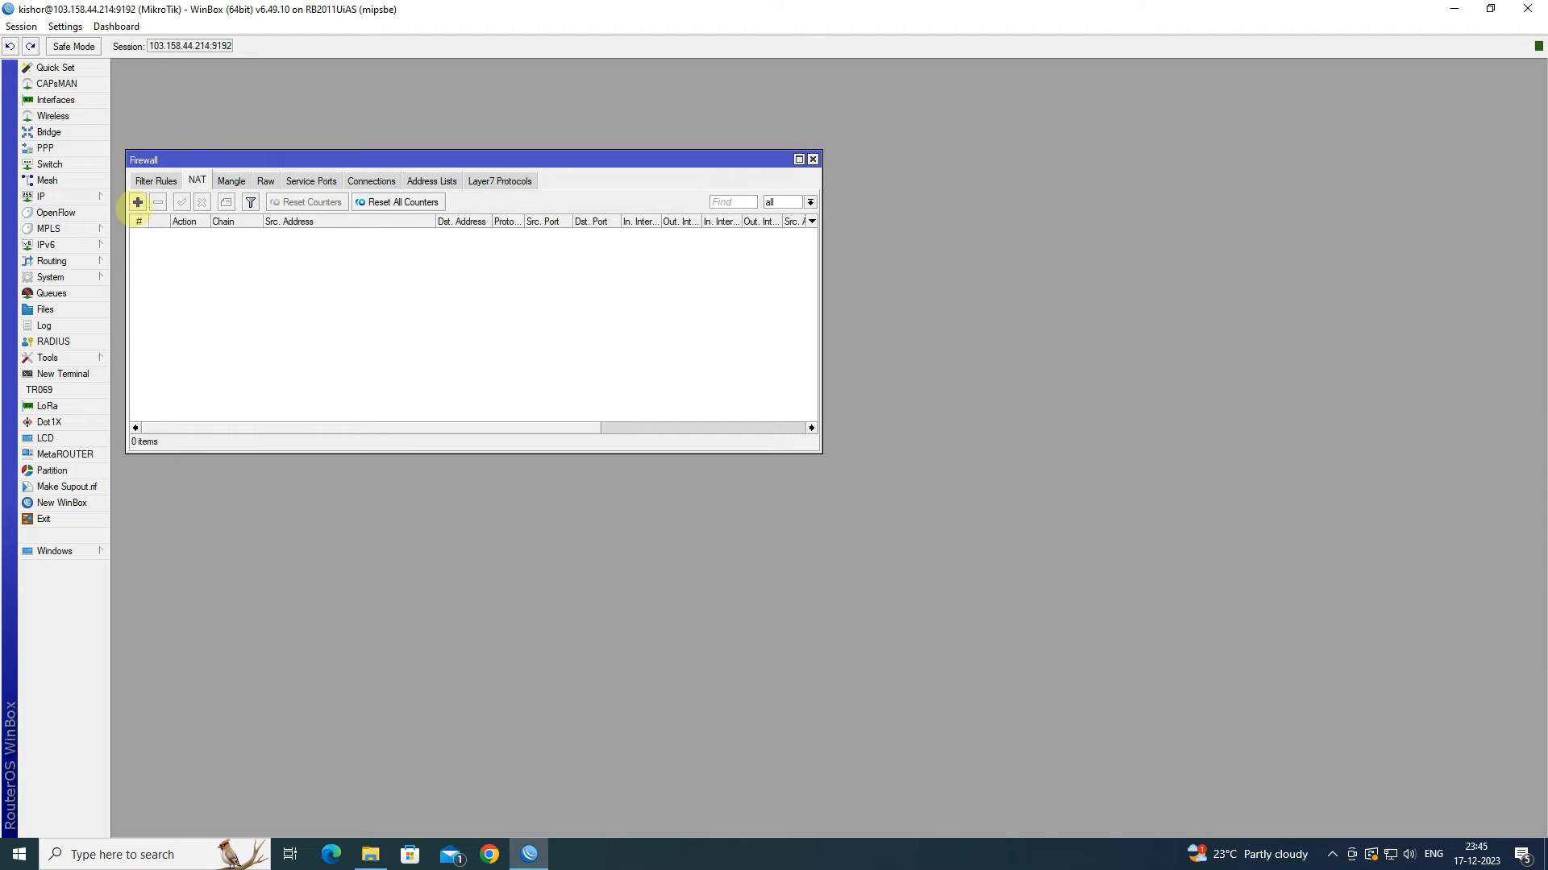
pyautogui.click(138, 202)
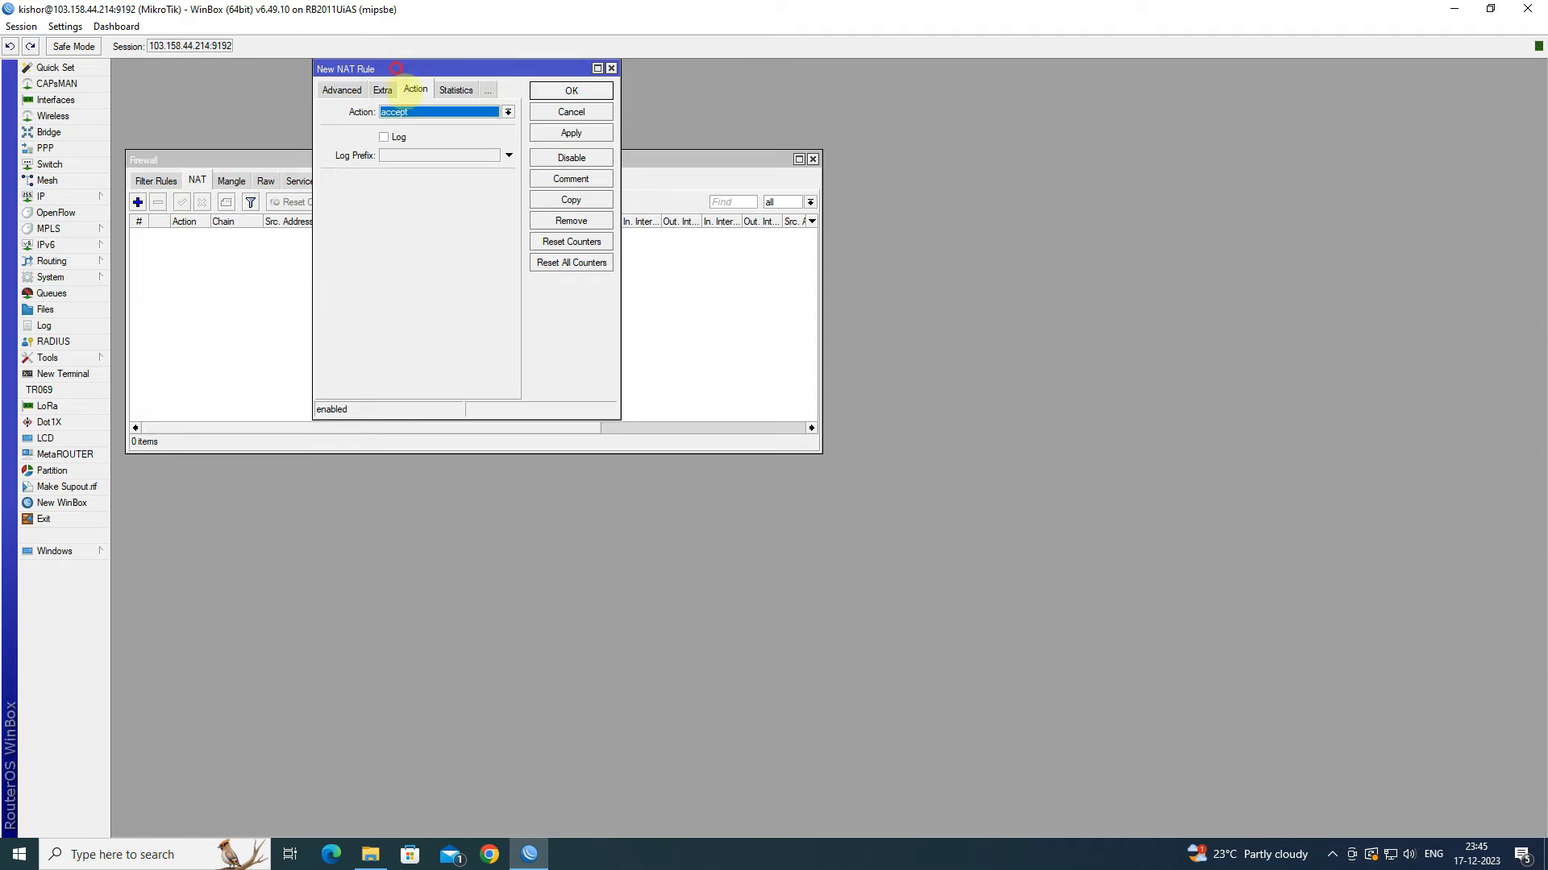
pyautogui.moveTo(382, 68); pyautogui.dragTo(416, 157)
pyautogui.click(371, 175)
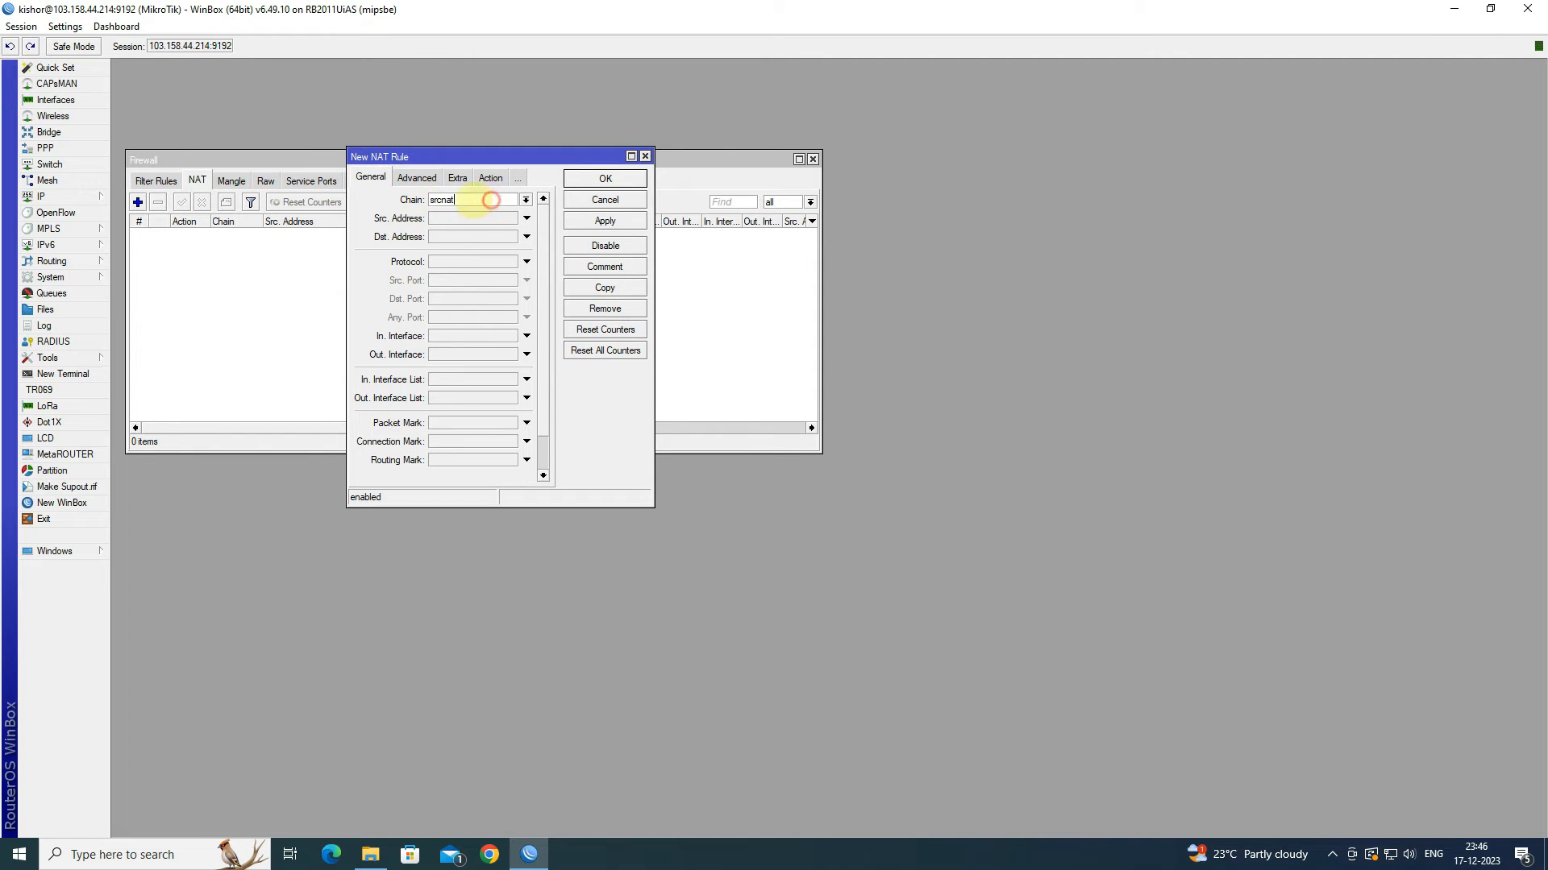
pyautogui.click(445, 217)
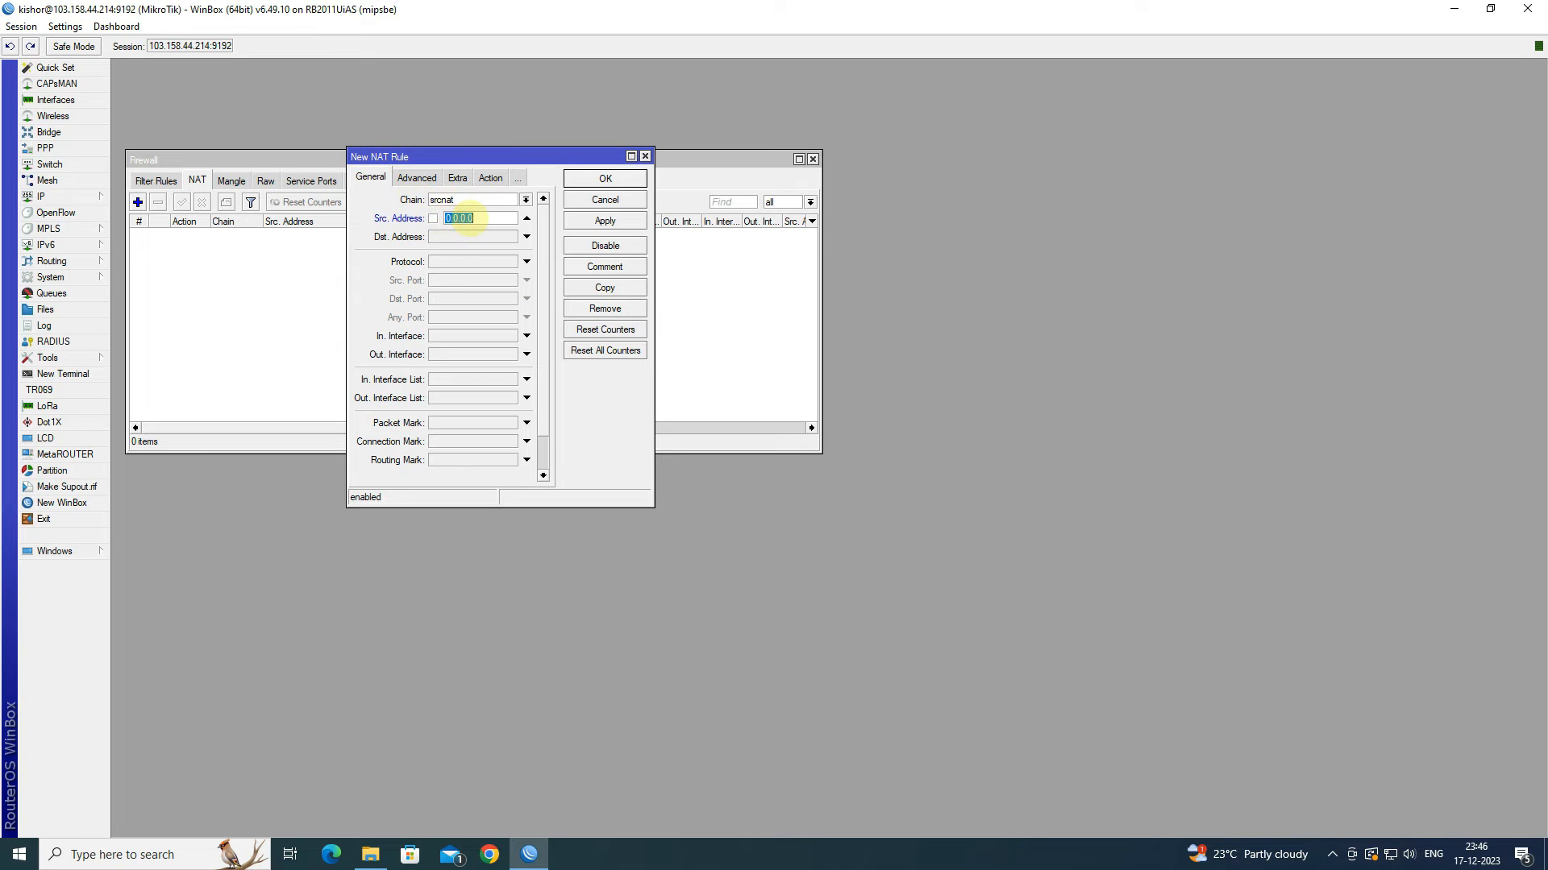
pyautogui.click(93, 197)
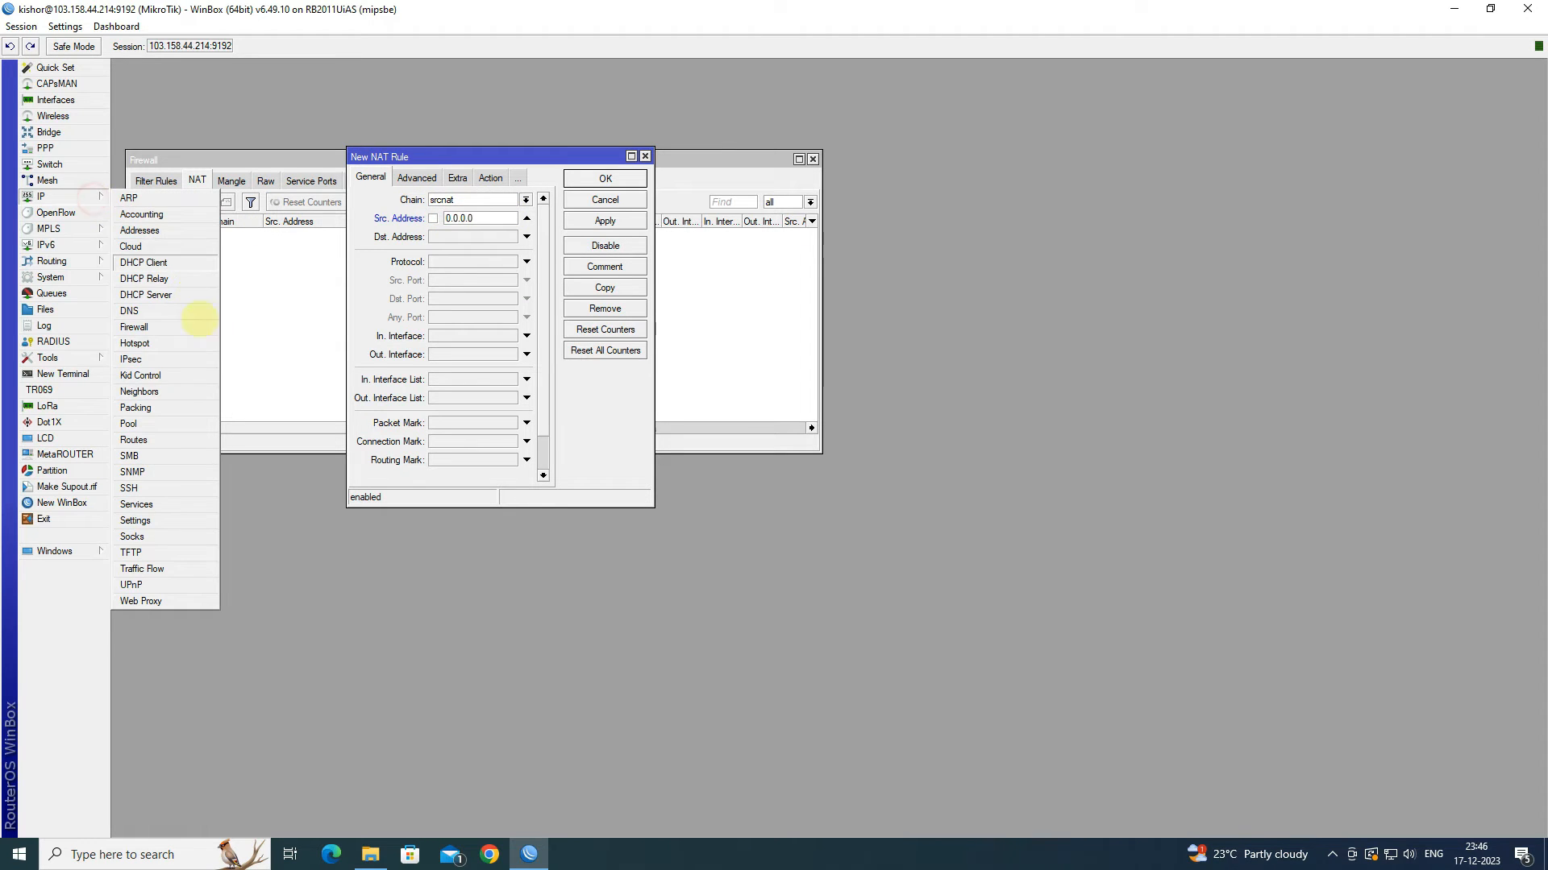
pyautogui.click(165, 424)
pyautogui.click(969, 486)
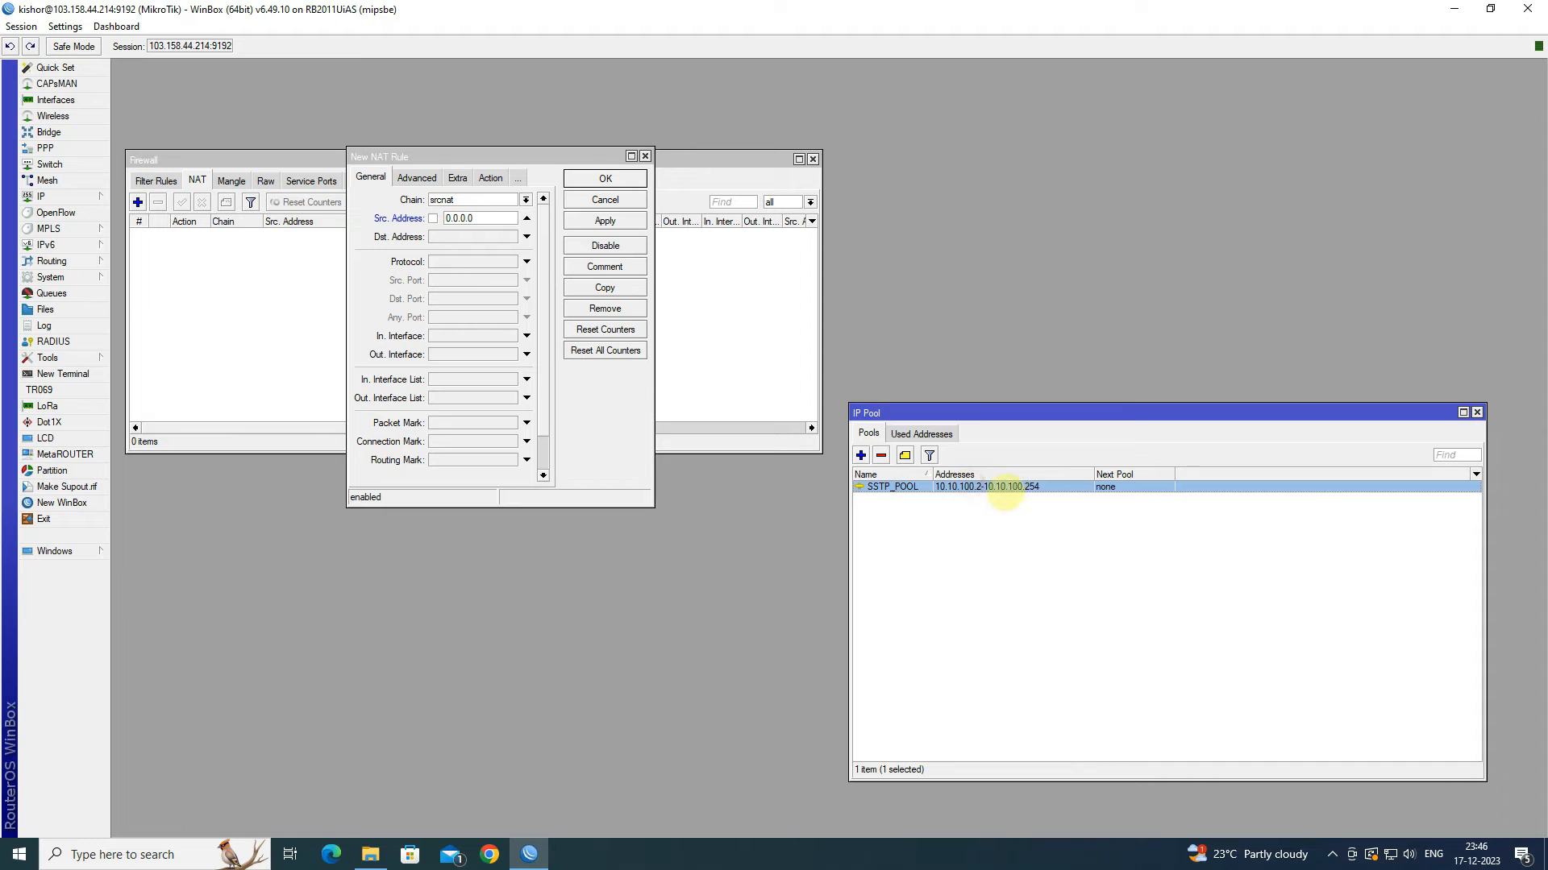
pyautogui.click(477, 218)
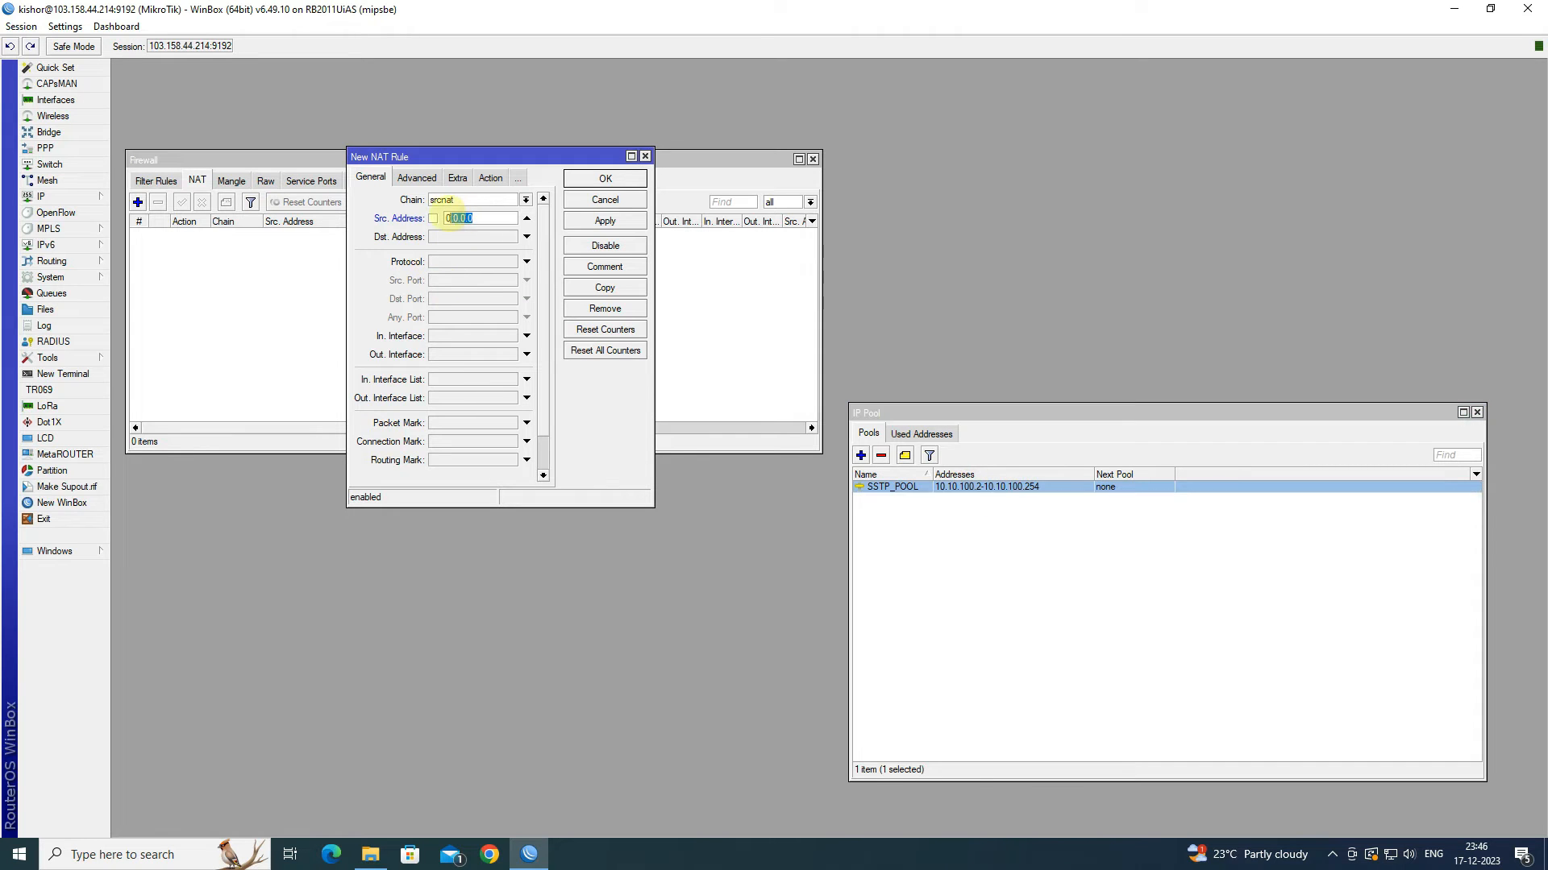
pyautogui.write('10.10.100')
# - Set the new NAT rule's action to masquerade and save the rule
pyautogui.click(490, 177)
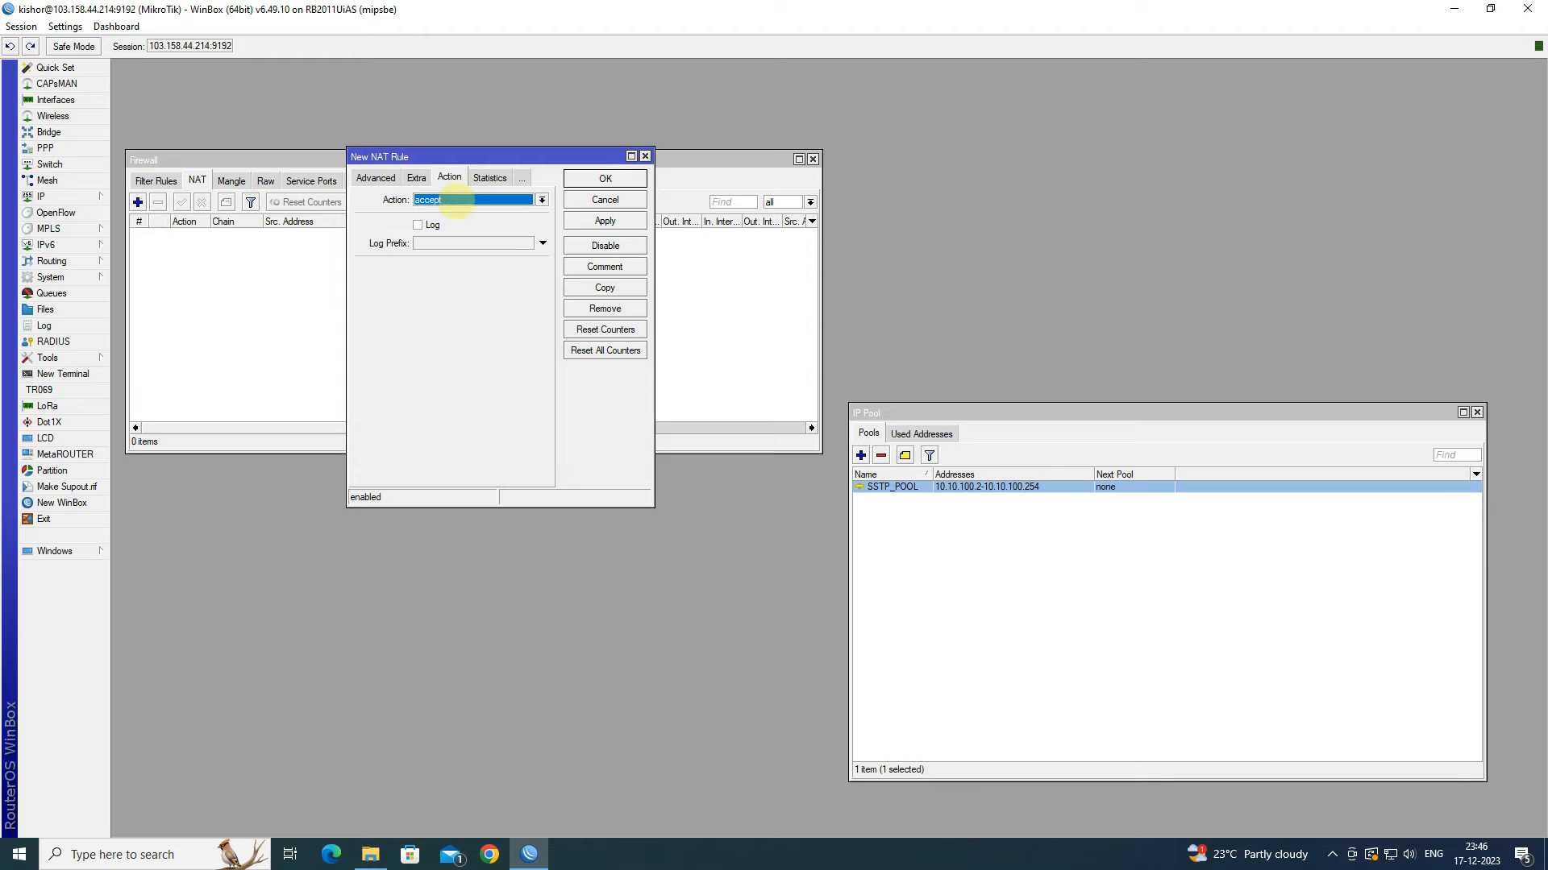
pyautogui.click(459, 200)
pyautogui.click(458, 276)
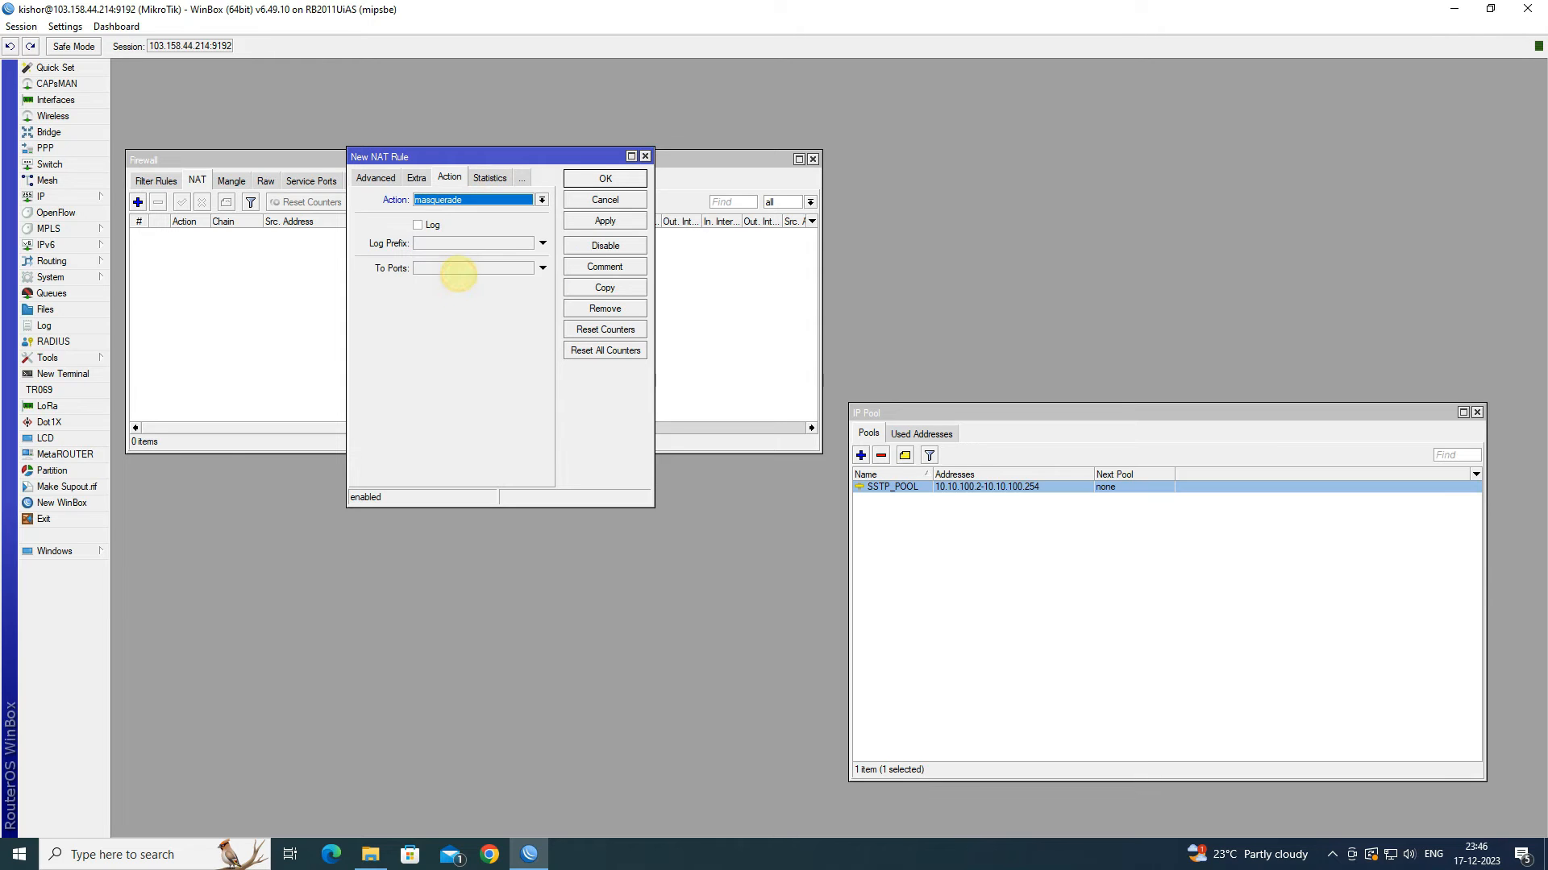
pyautogui.click(605, 220)
pyautogui.click(604, 178)
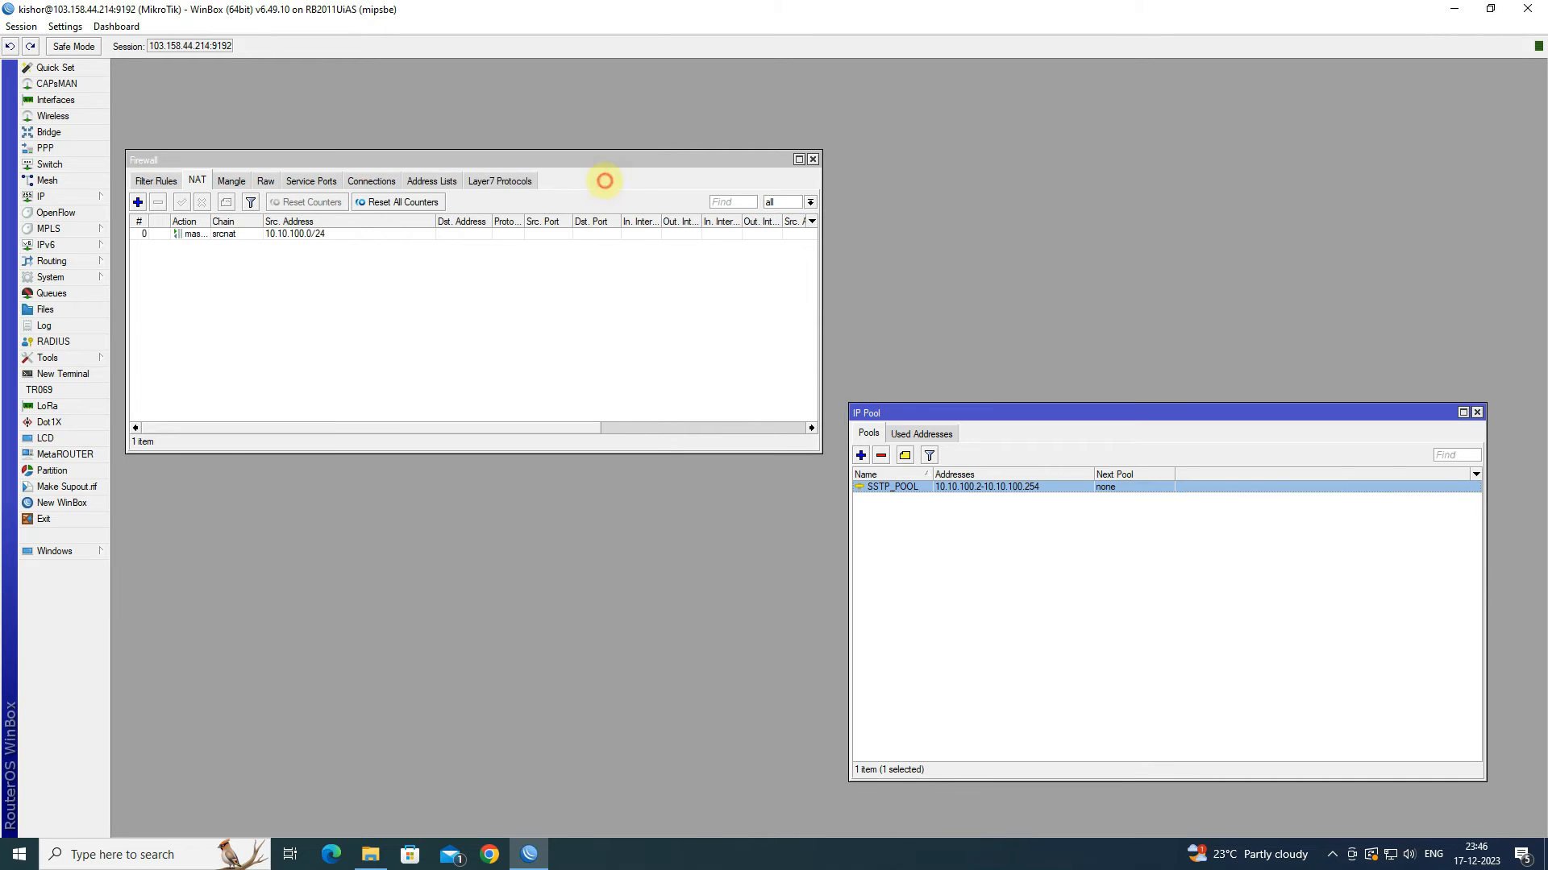
pyautogui.click(399, 233)
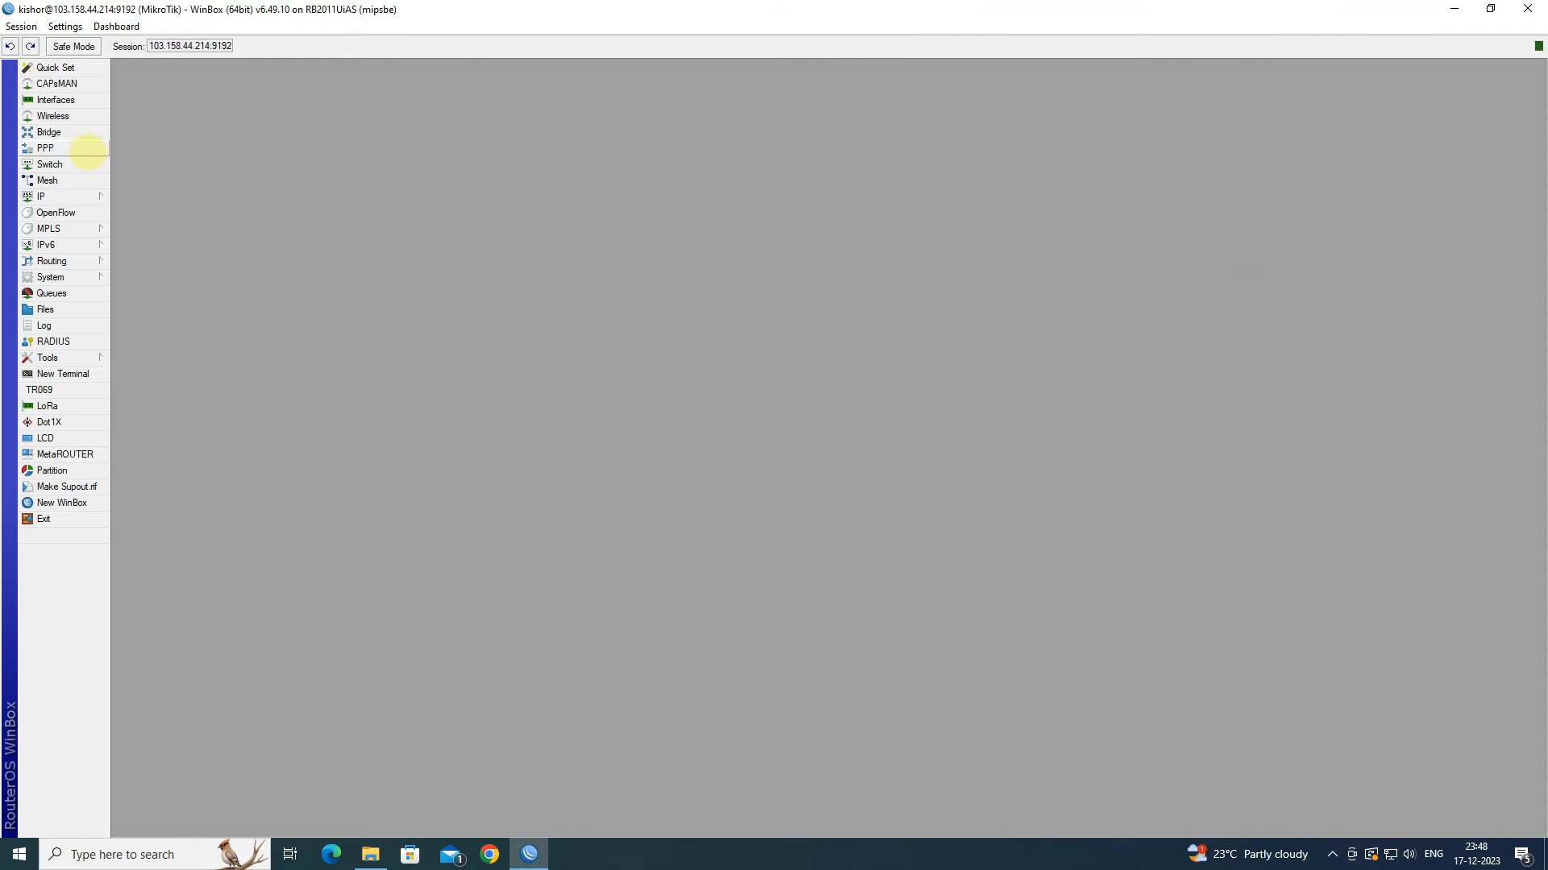
# - Start a new PPP profile named SSTP_PROFILE
pyautogui.click(86, 150)
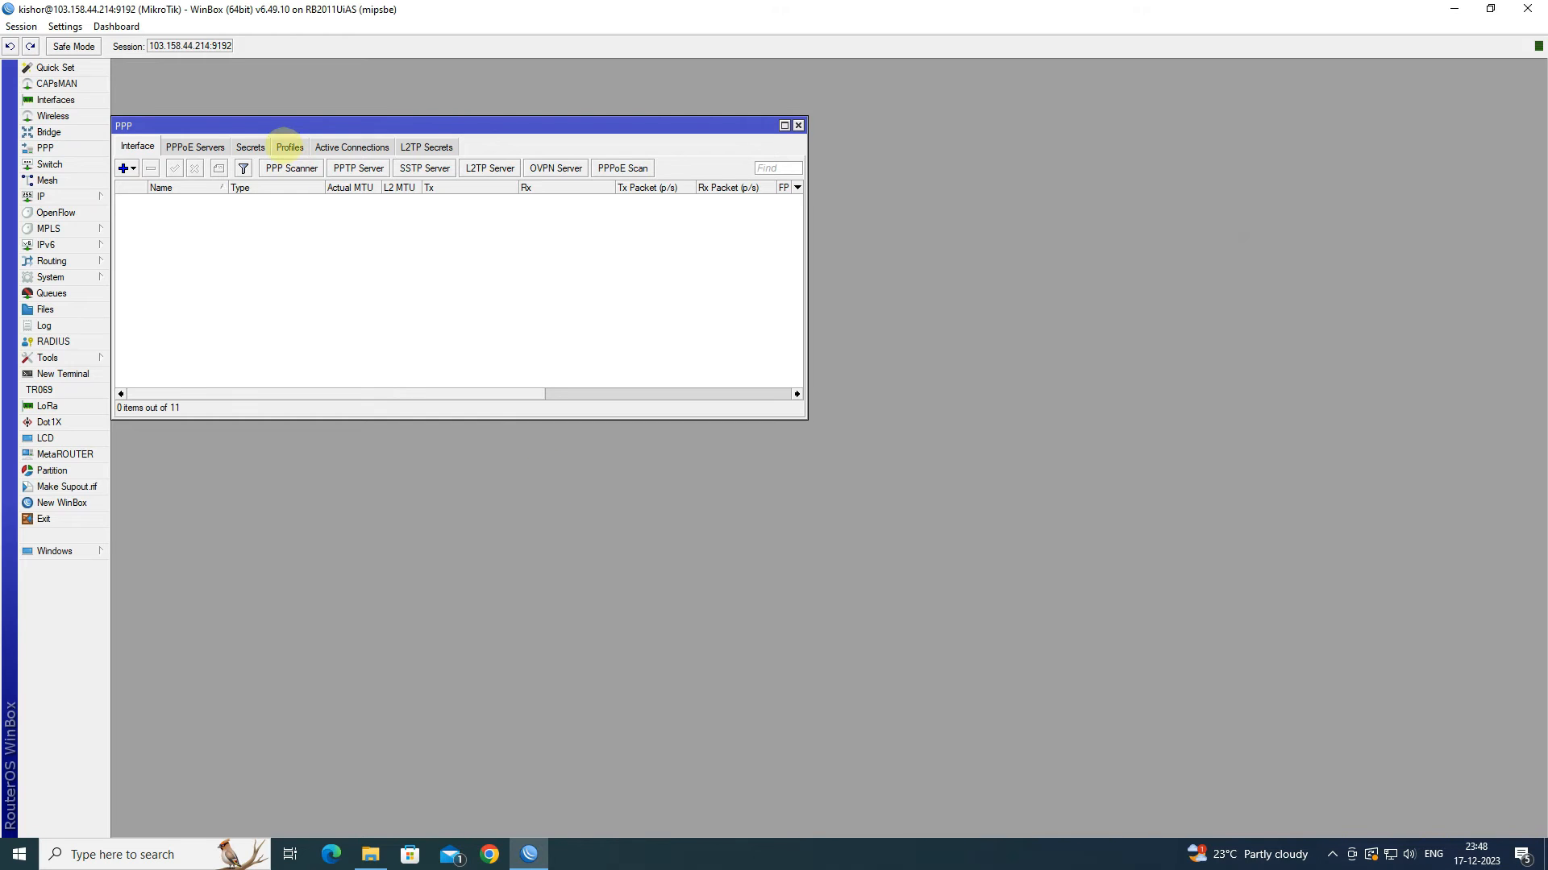
pyautogui.click(287, 147)
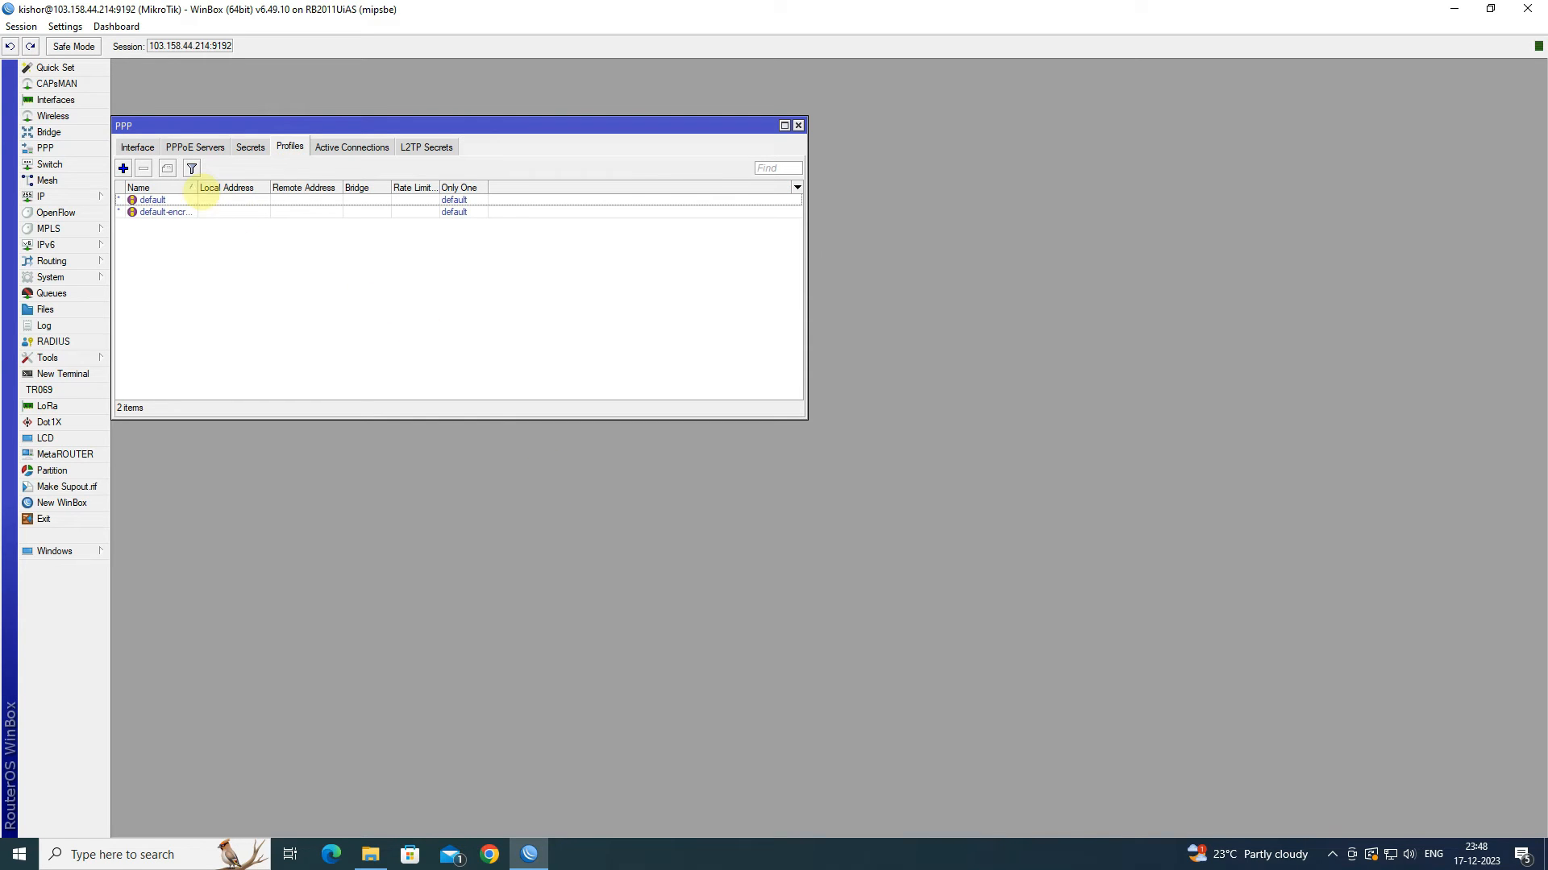
pyautogui.click(123, 168)
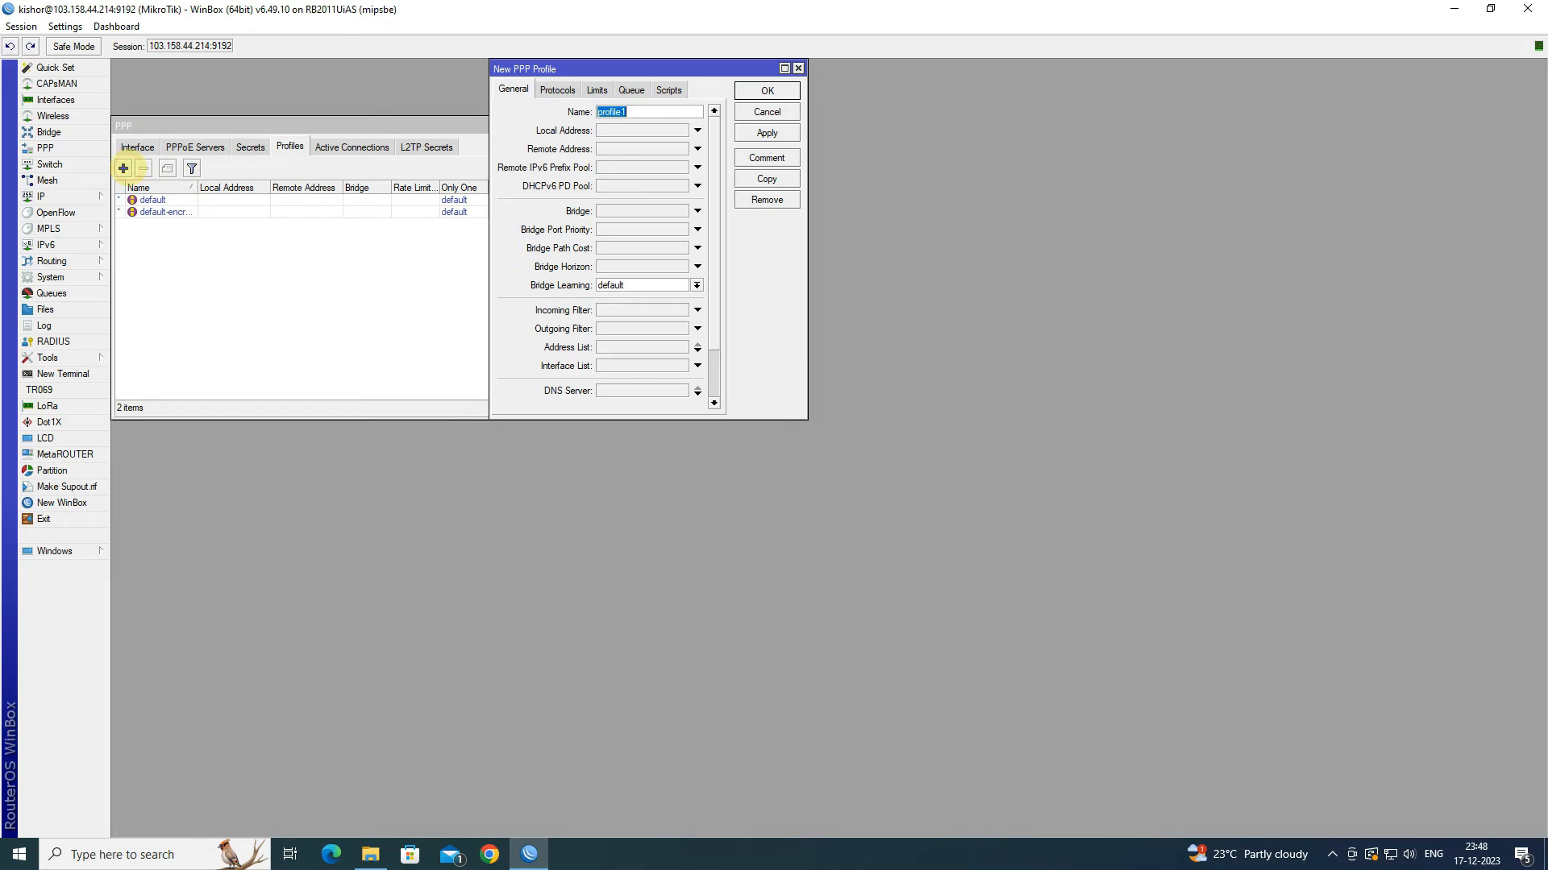
pyautogui.click(640, 115)
pyautogui.moveTo(640, 116); pyautogui.dragTo(586, 117)
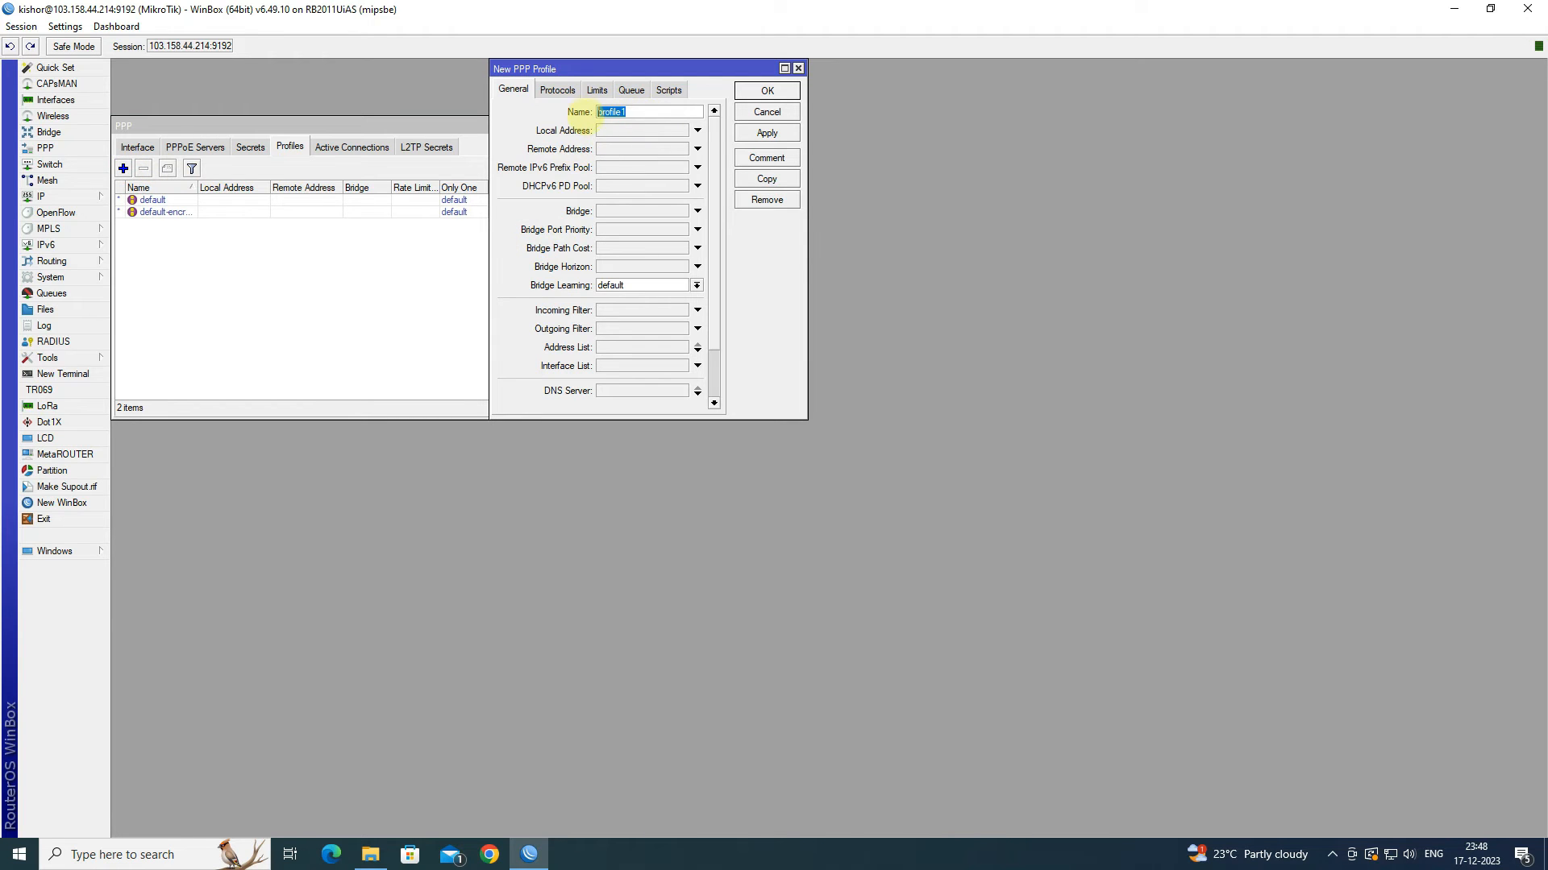
pyautogui.write('SSTP_PROFILE')
# - Set the new PPP profile's local address to 10.10.100.1 and remote address to SSTP_POOL, and save the profile
pyautogui.click(638, 131)
pyautogui.moveTo(639, 131); pyautogui.dragTo(606, 145)
pyautogui.write('10')
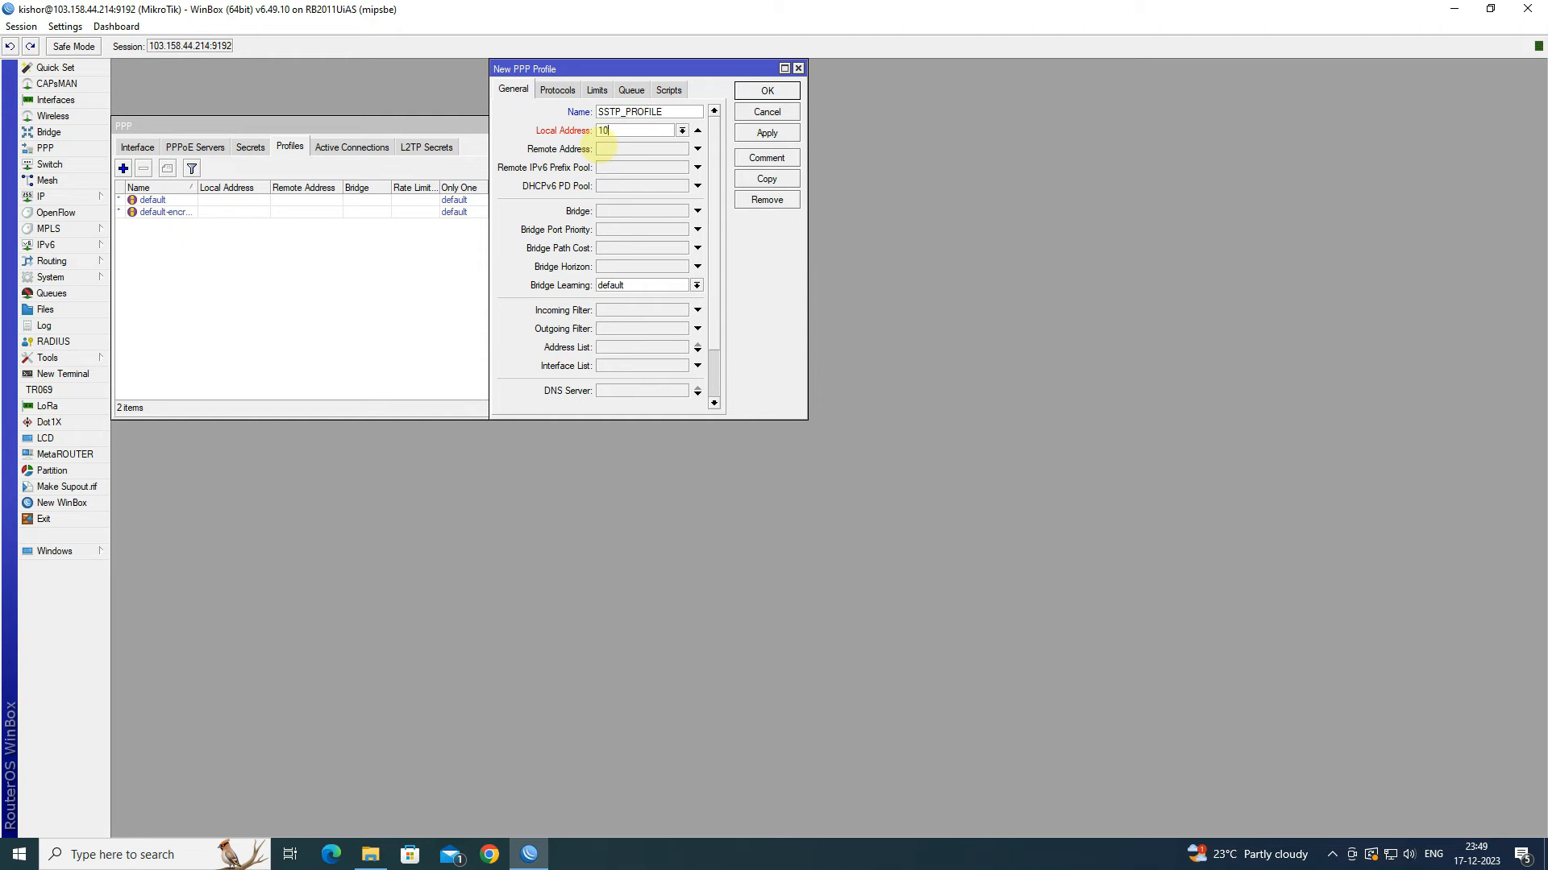
pyautogui.write('.10.100.1')
pyautogui.click(659, 149)
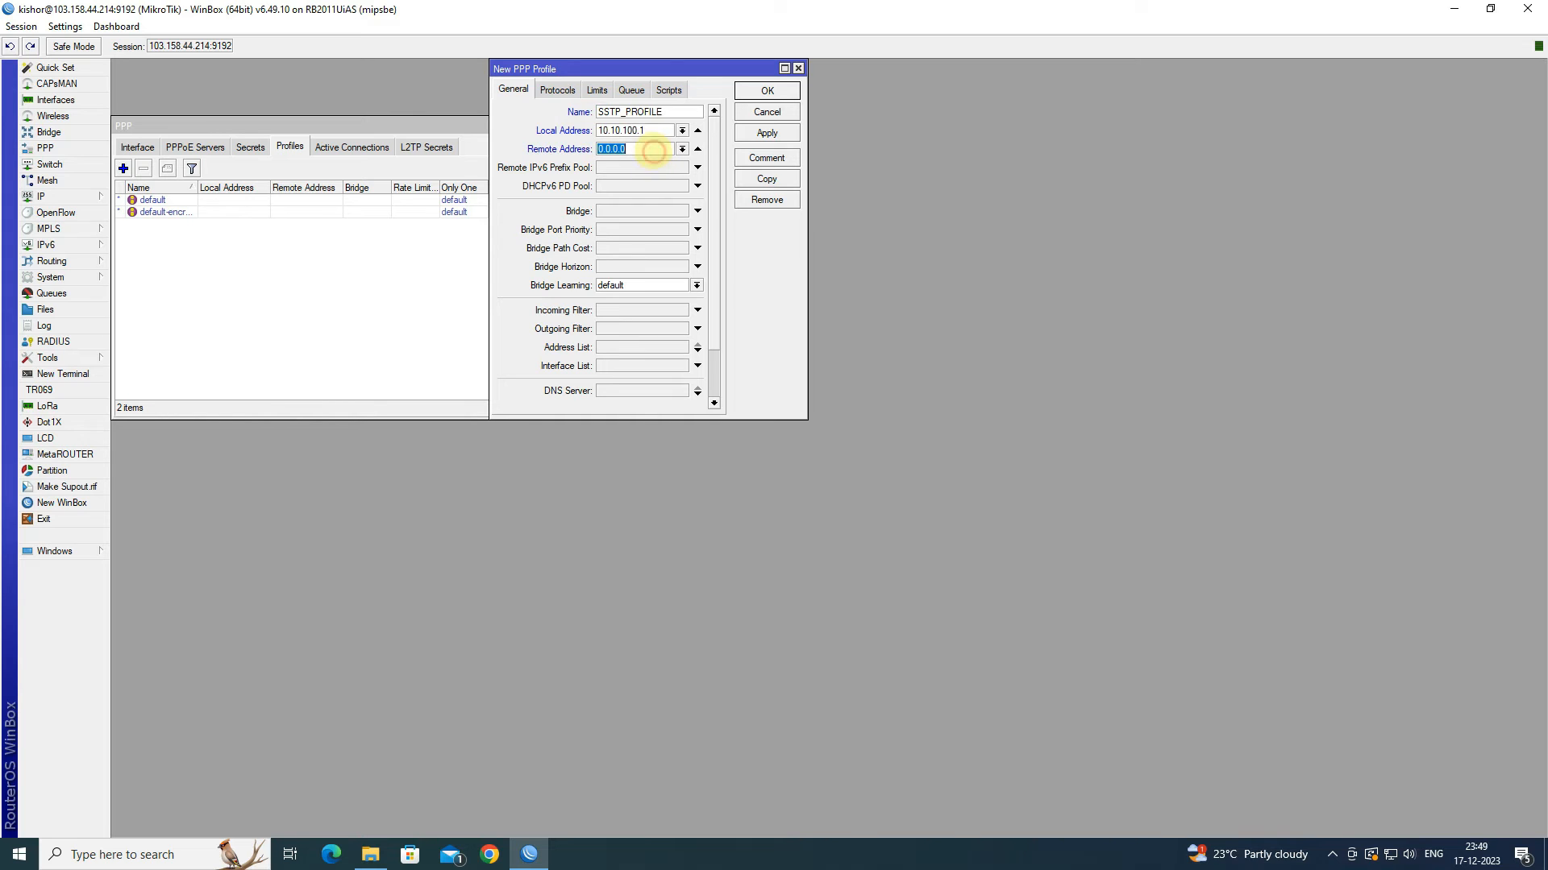
pyautogui.click(682, 149)
pyautogui.click(661, 161)
pyautogui.click(766, 131)
pyautogui.click(771, 91)
pyautogui.click(395, 201)
pyautogui.click(469, 305)
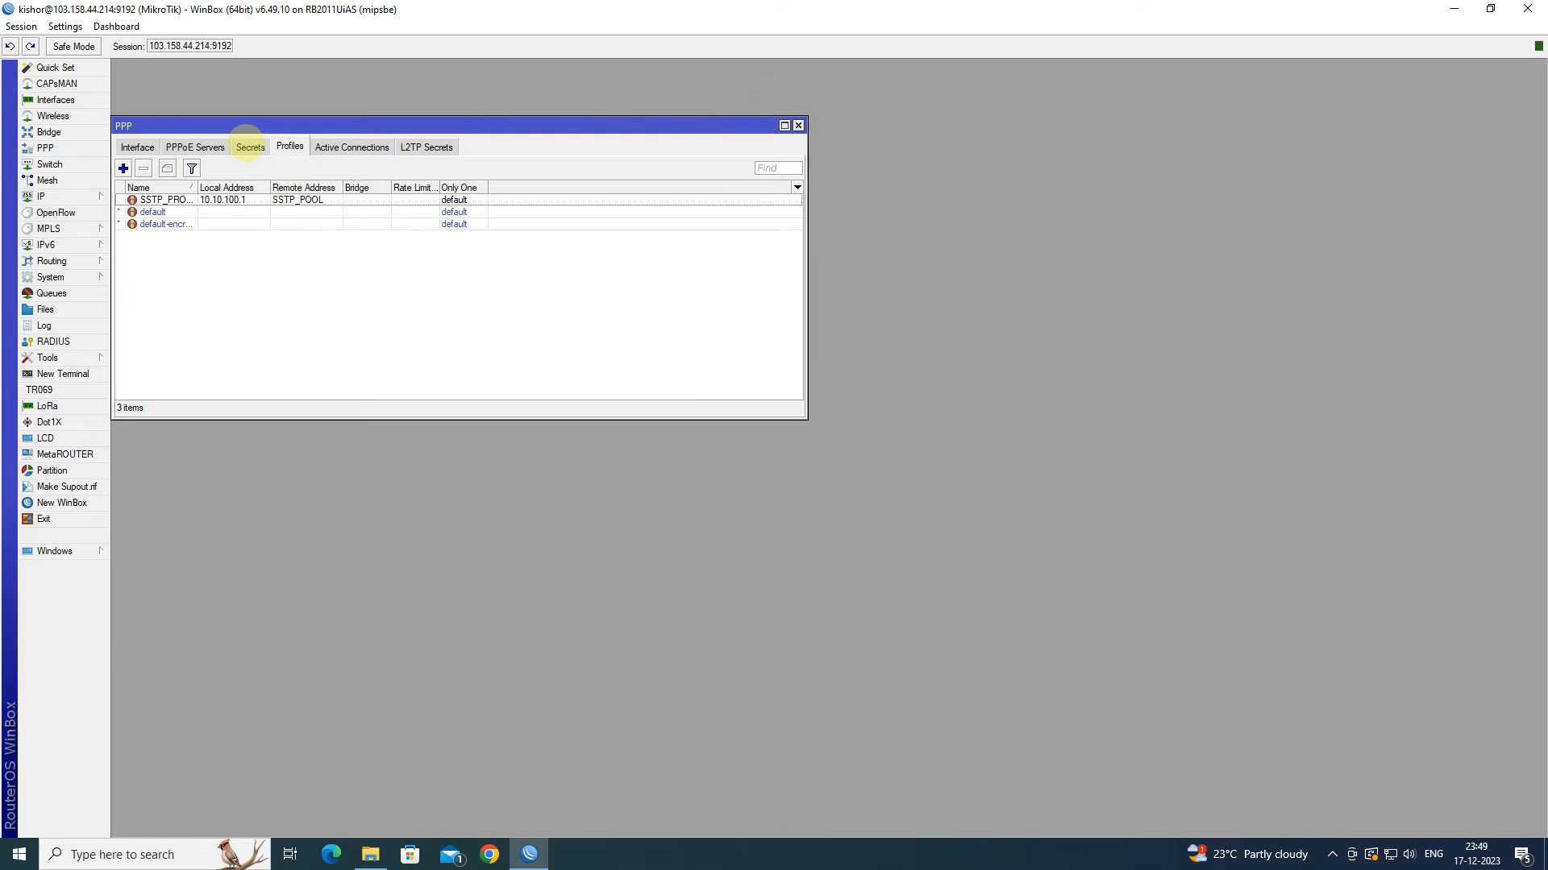
# - Start a new PPP secret named wire and enter its password
pyautogui.click(248, 146)
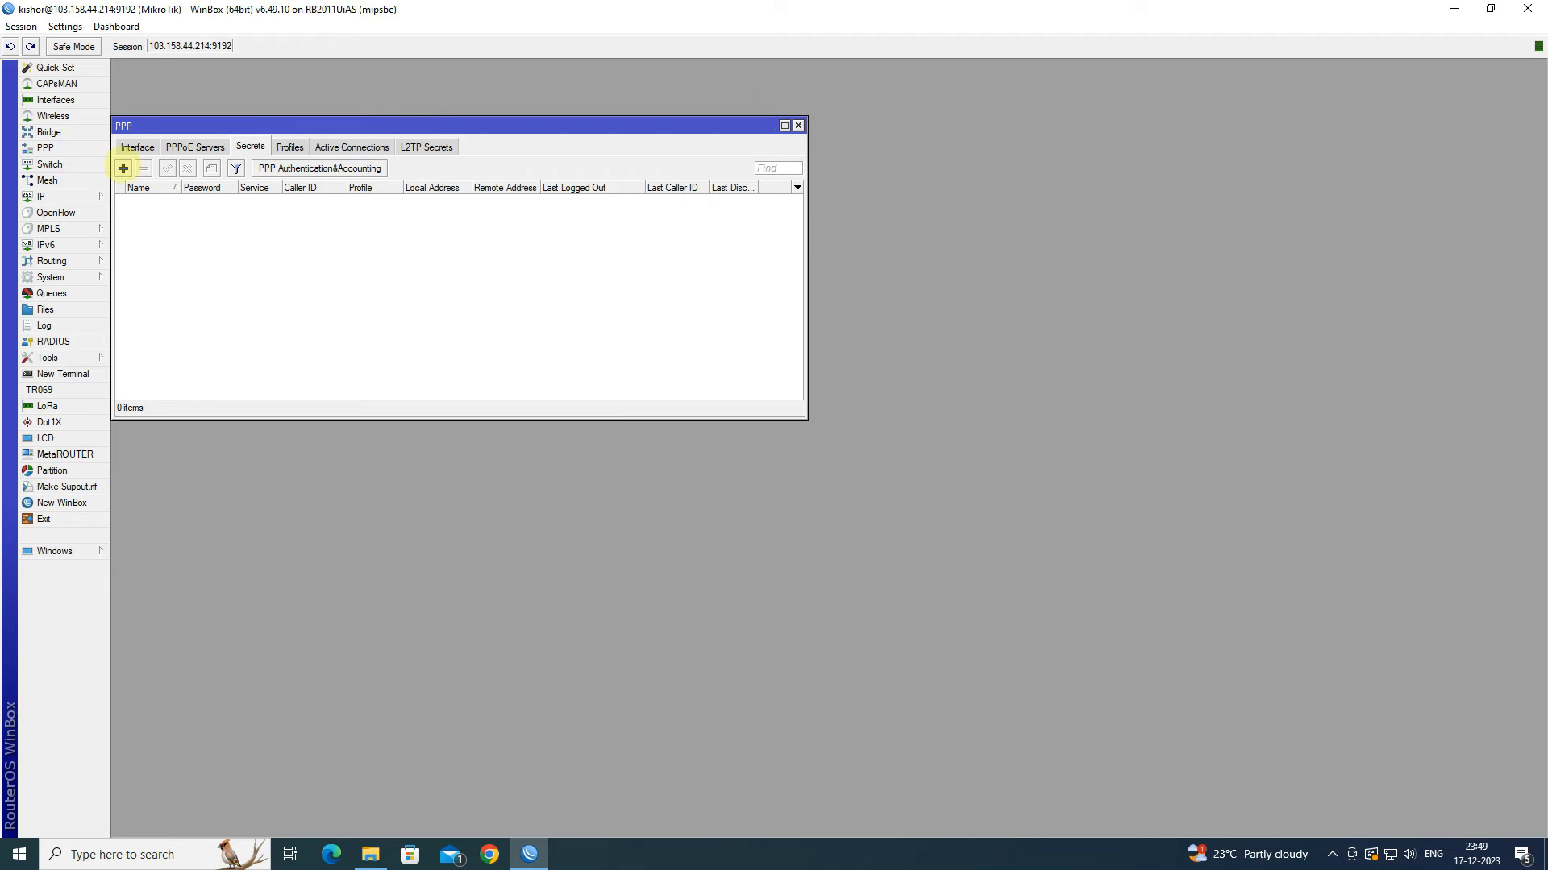
pyautogui.click(122, 167)
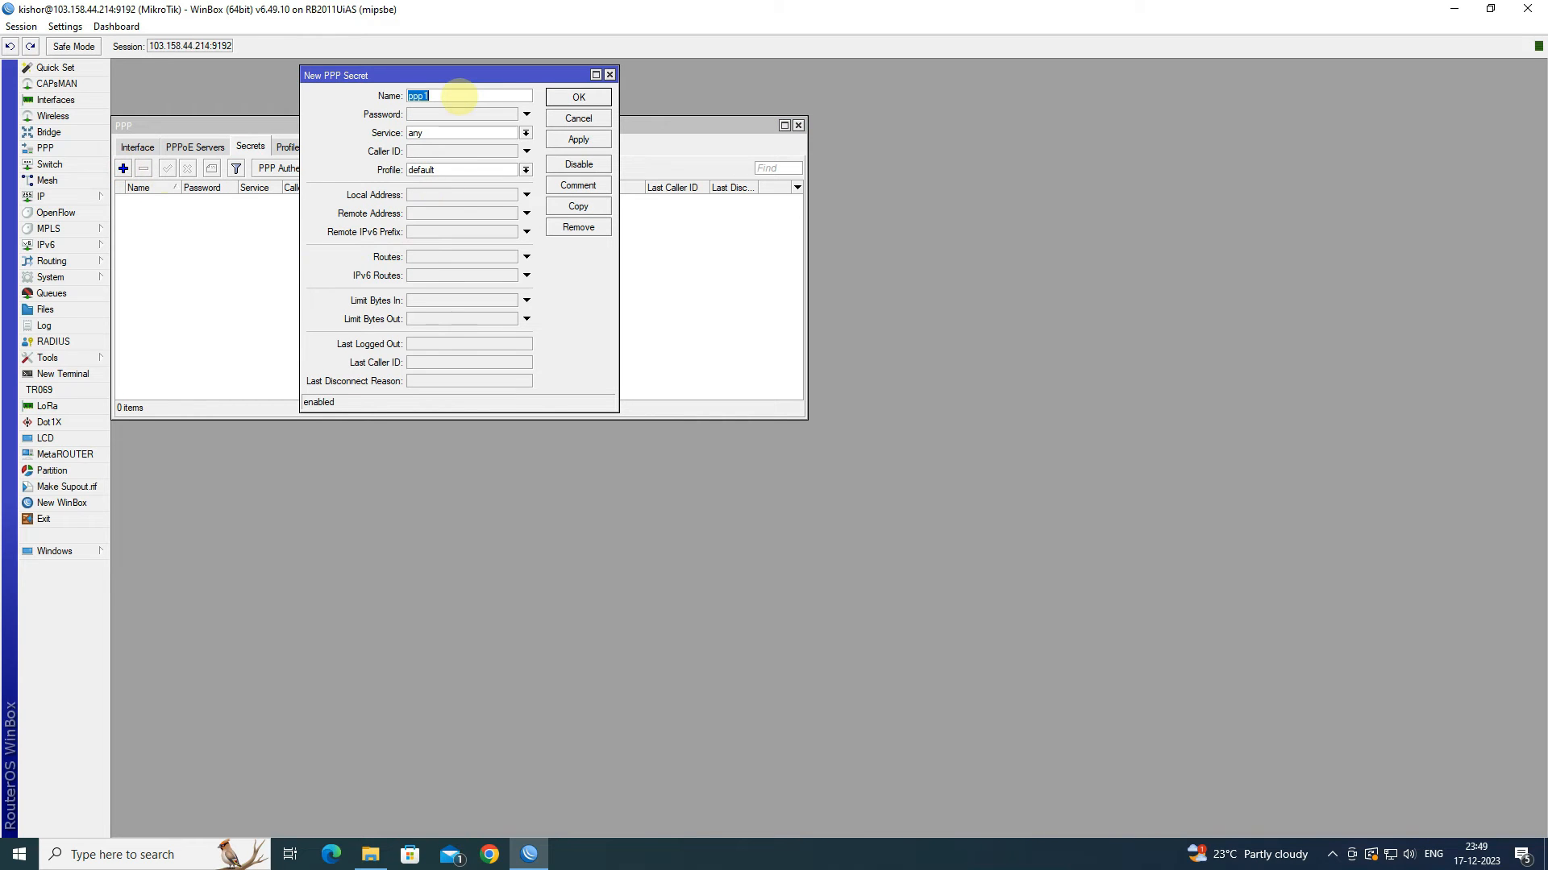
pyautogui.write('wire')
pyautogui.click(459, 113)
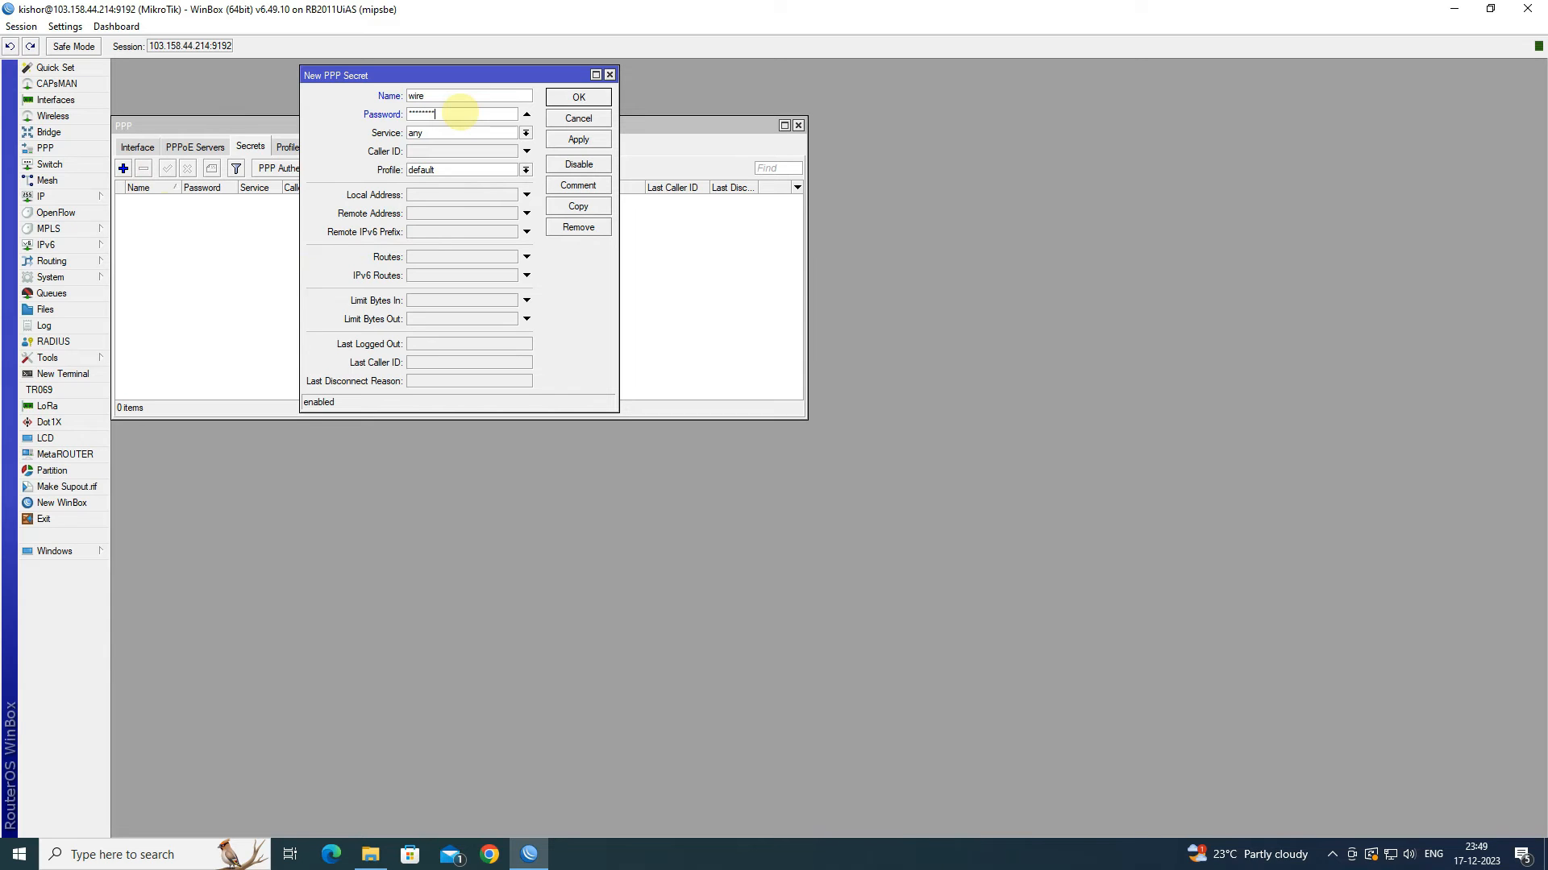
# - Set the new PPP secret's service to sstp and its profile to SSTP_PROFILE, and save the secret
pyautogui.click(465, 134)
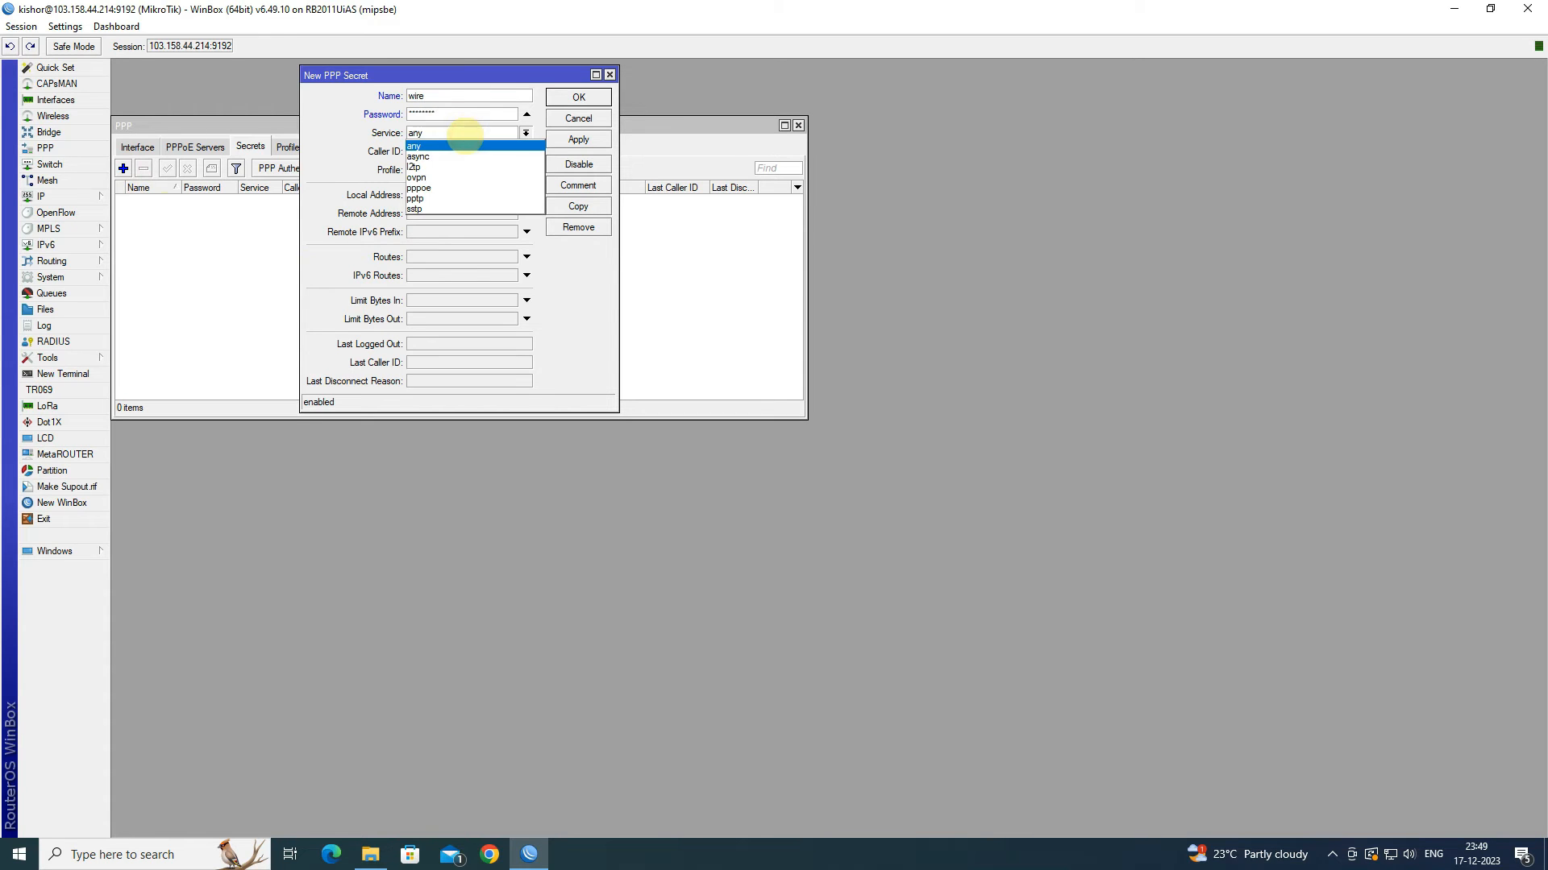
pyautogui.click(456, 208)
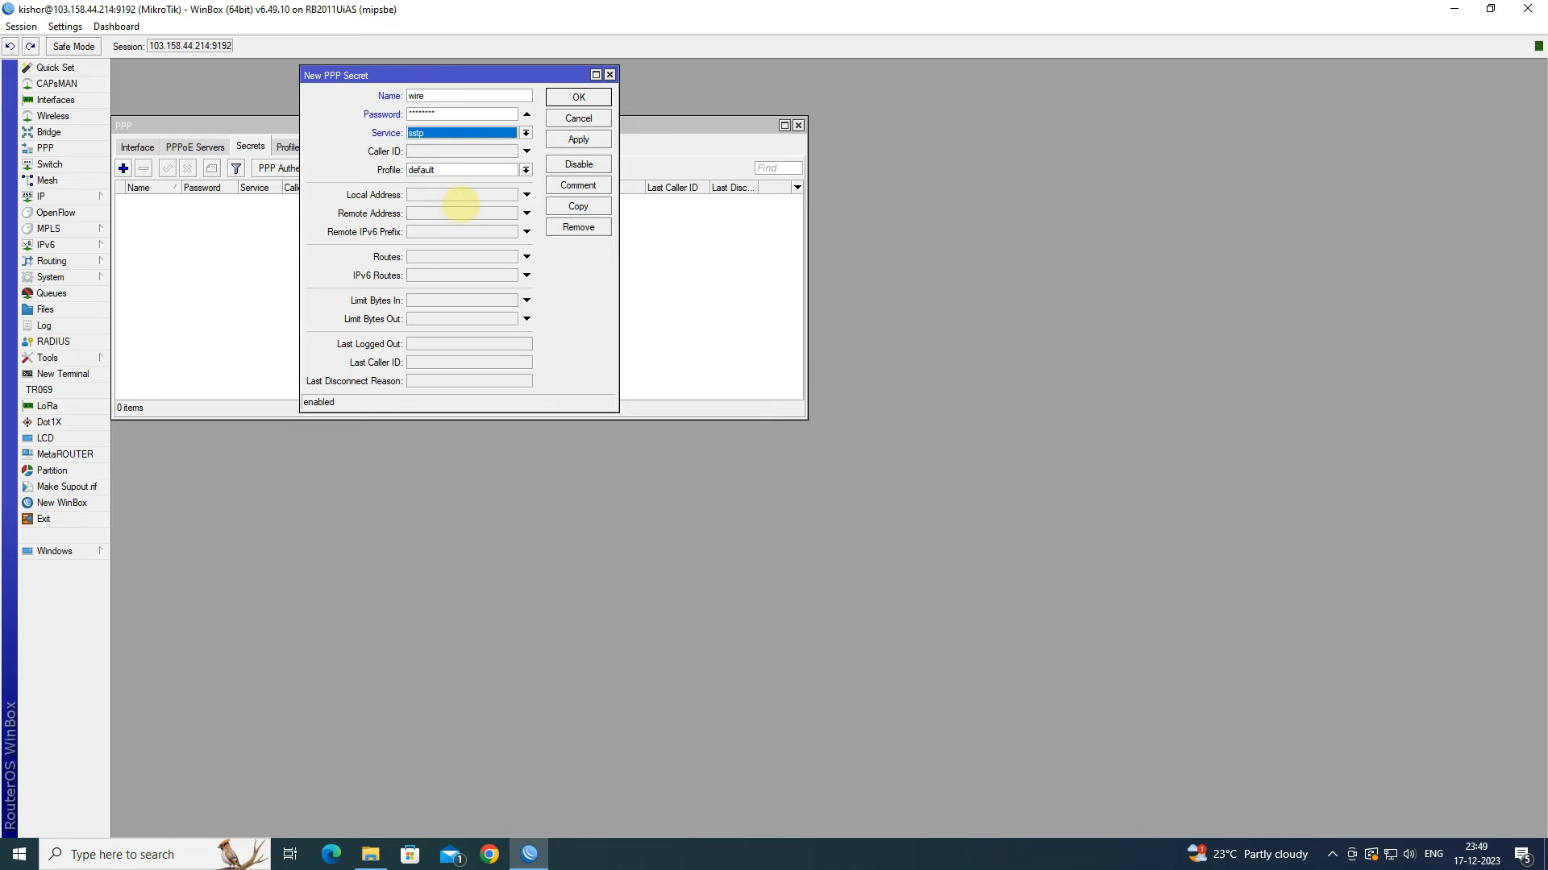
pyautogui.click(453, 168)
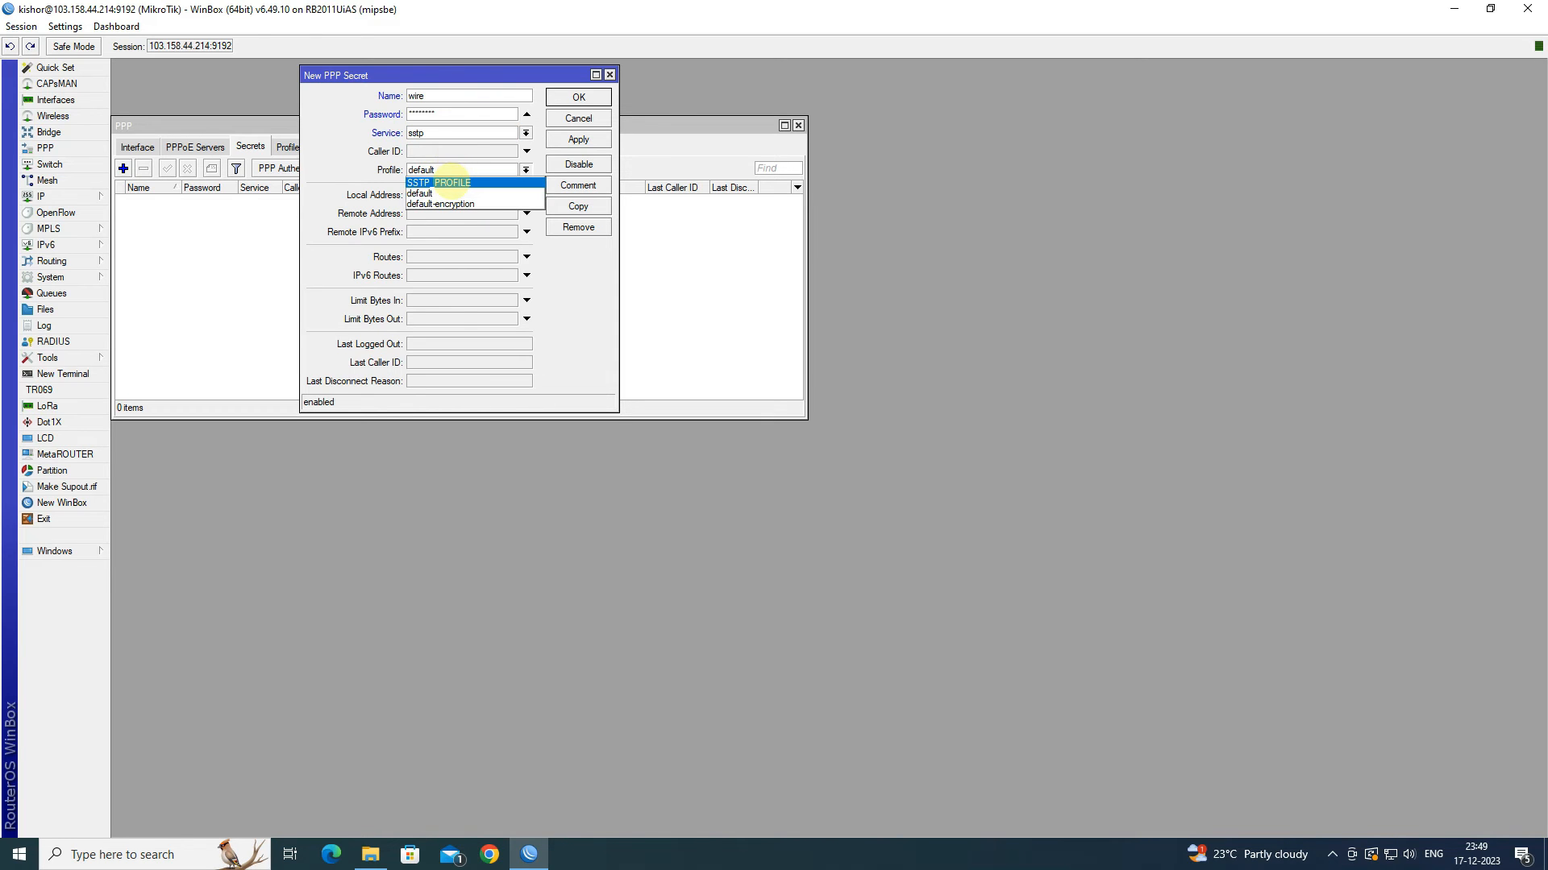
pyautogui.click(451, 182)
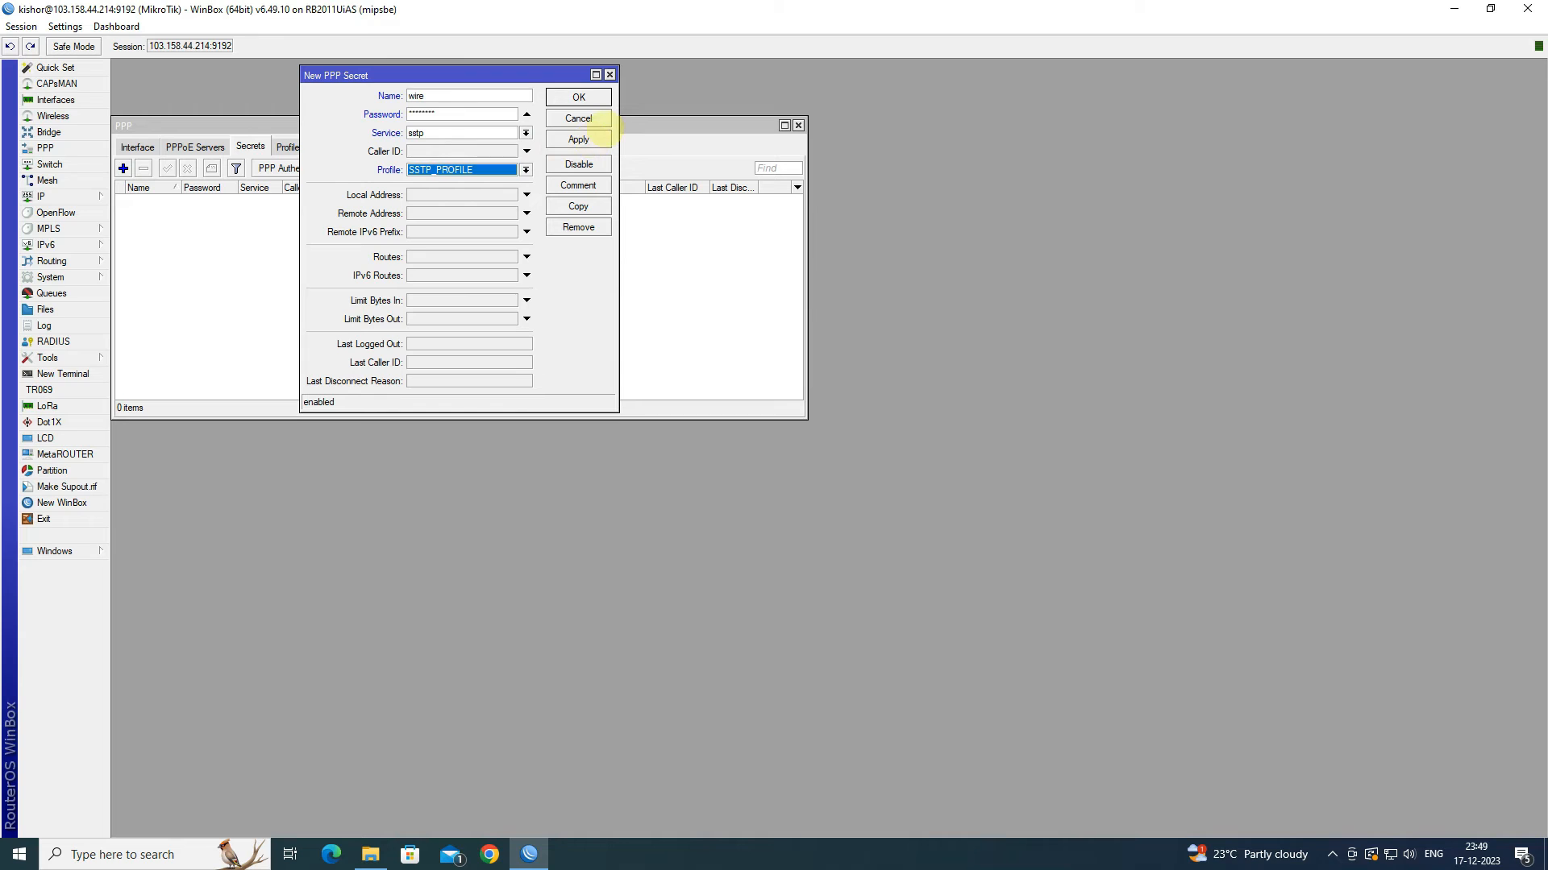
pyautogui.click(591, 140)
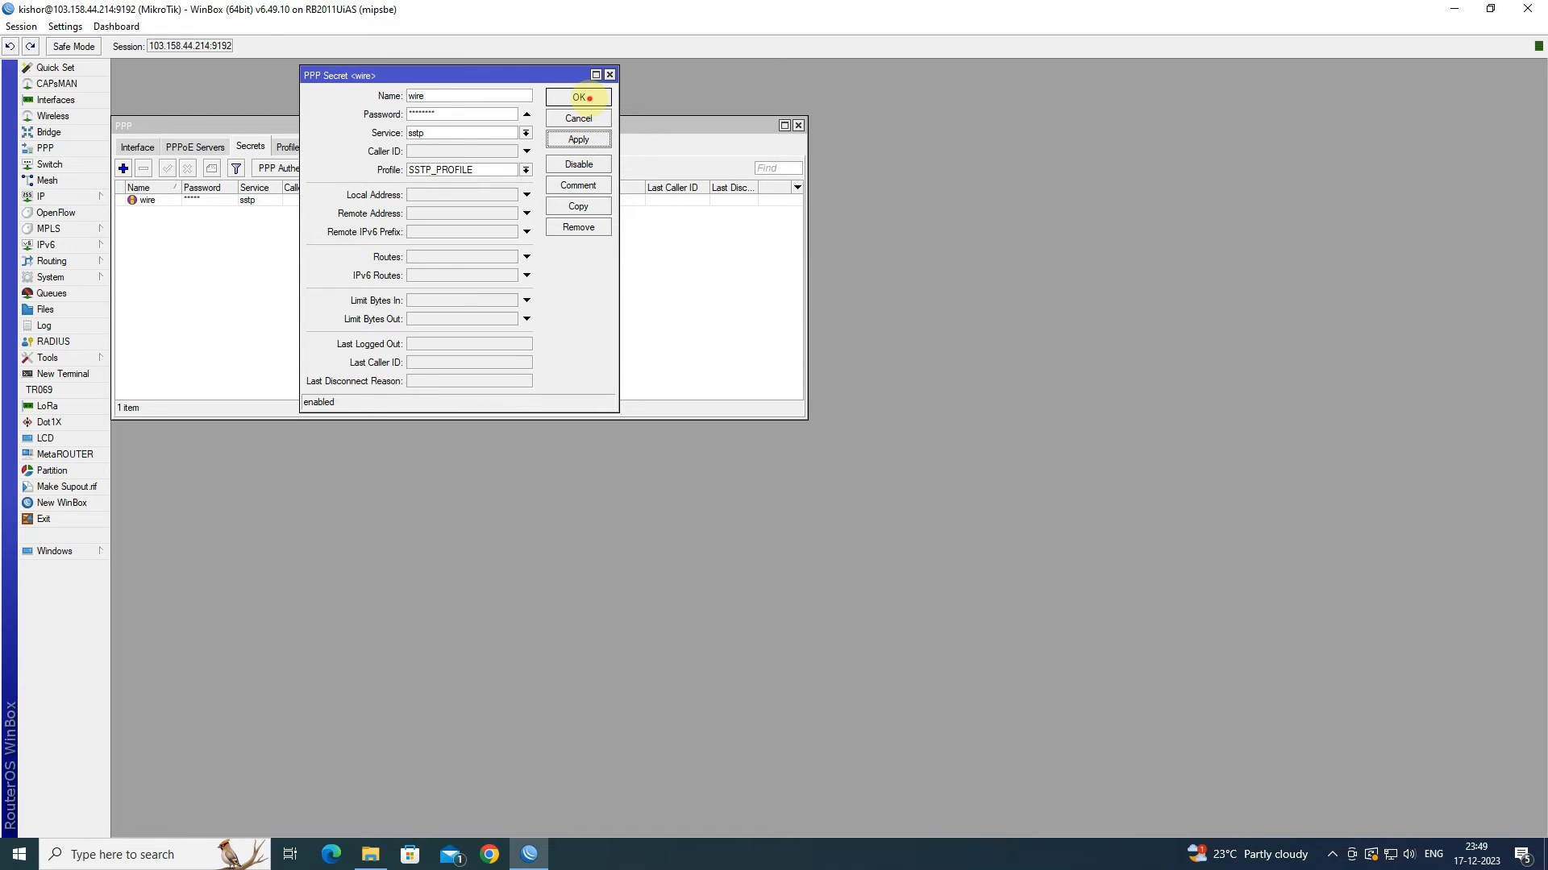
pyautogui.click(579, 97)
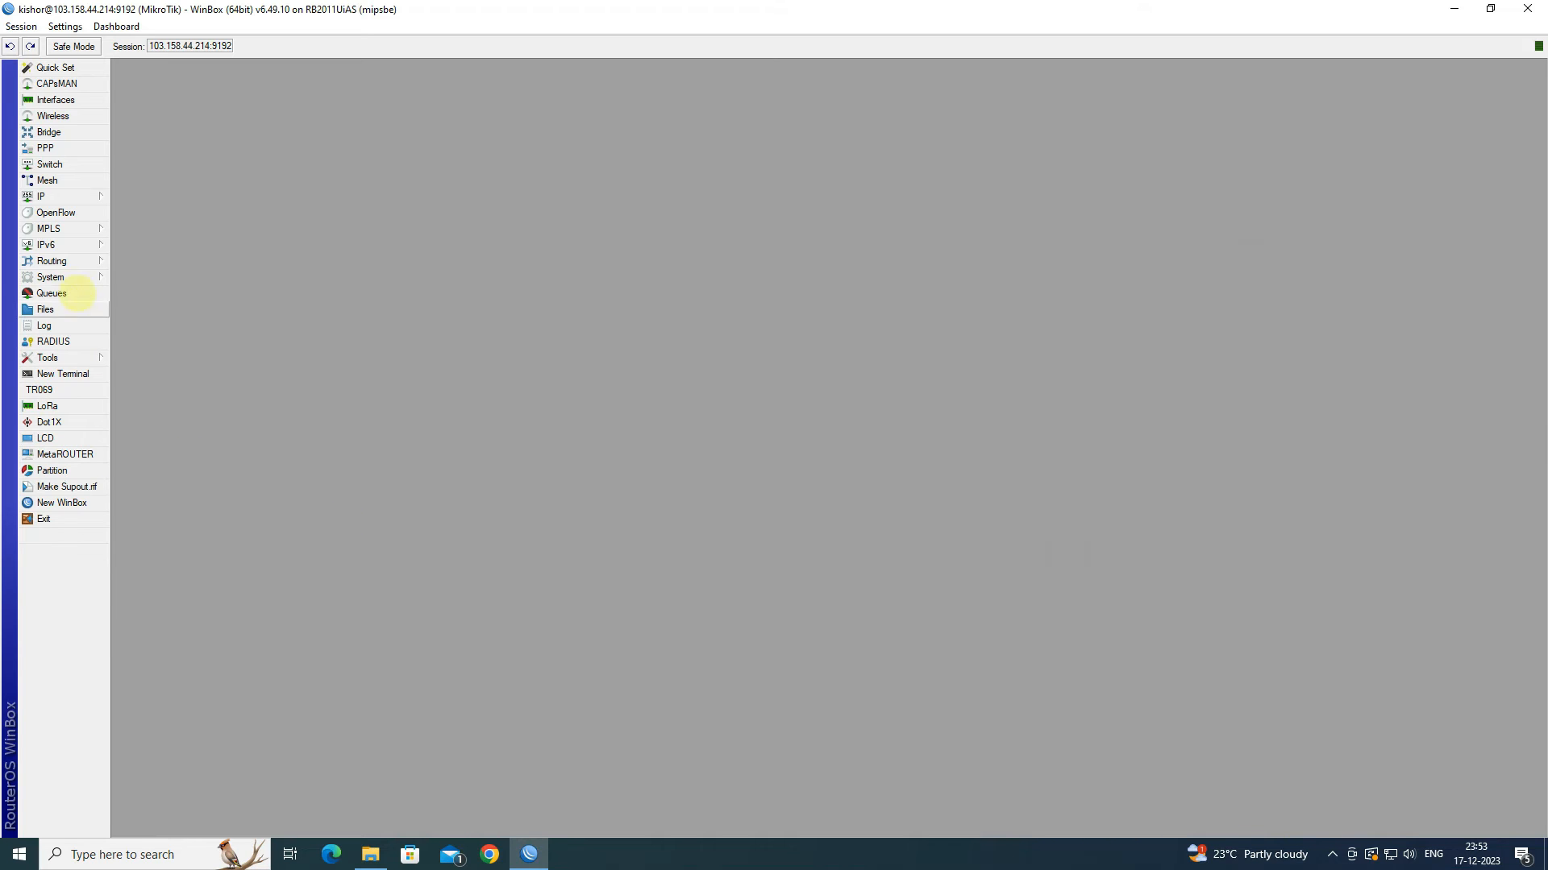
# - Export the router's CA certificate with the file name CA and close the certificate list
pyautogui.click(72, 277)
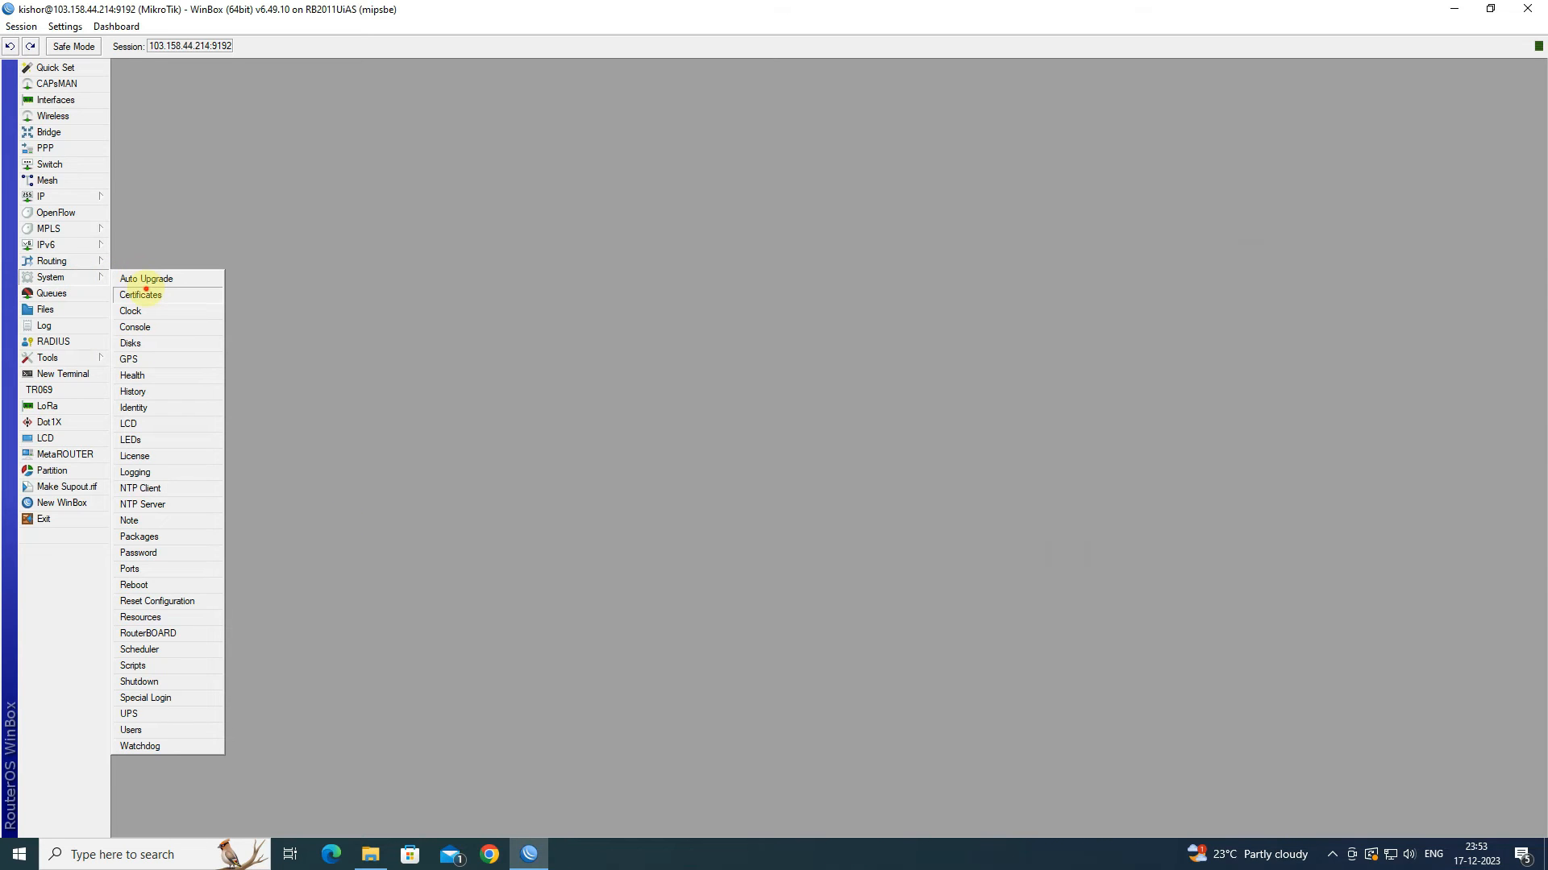
pyautogui.click(142, 295)
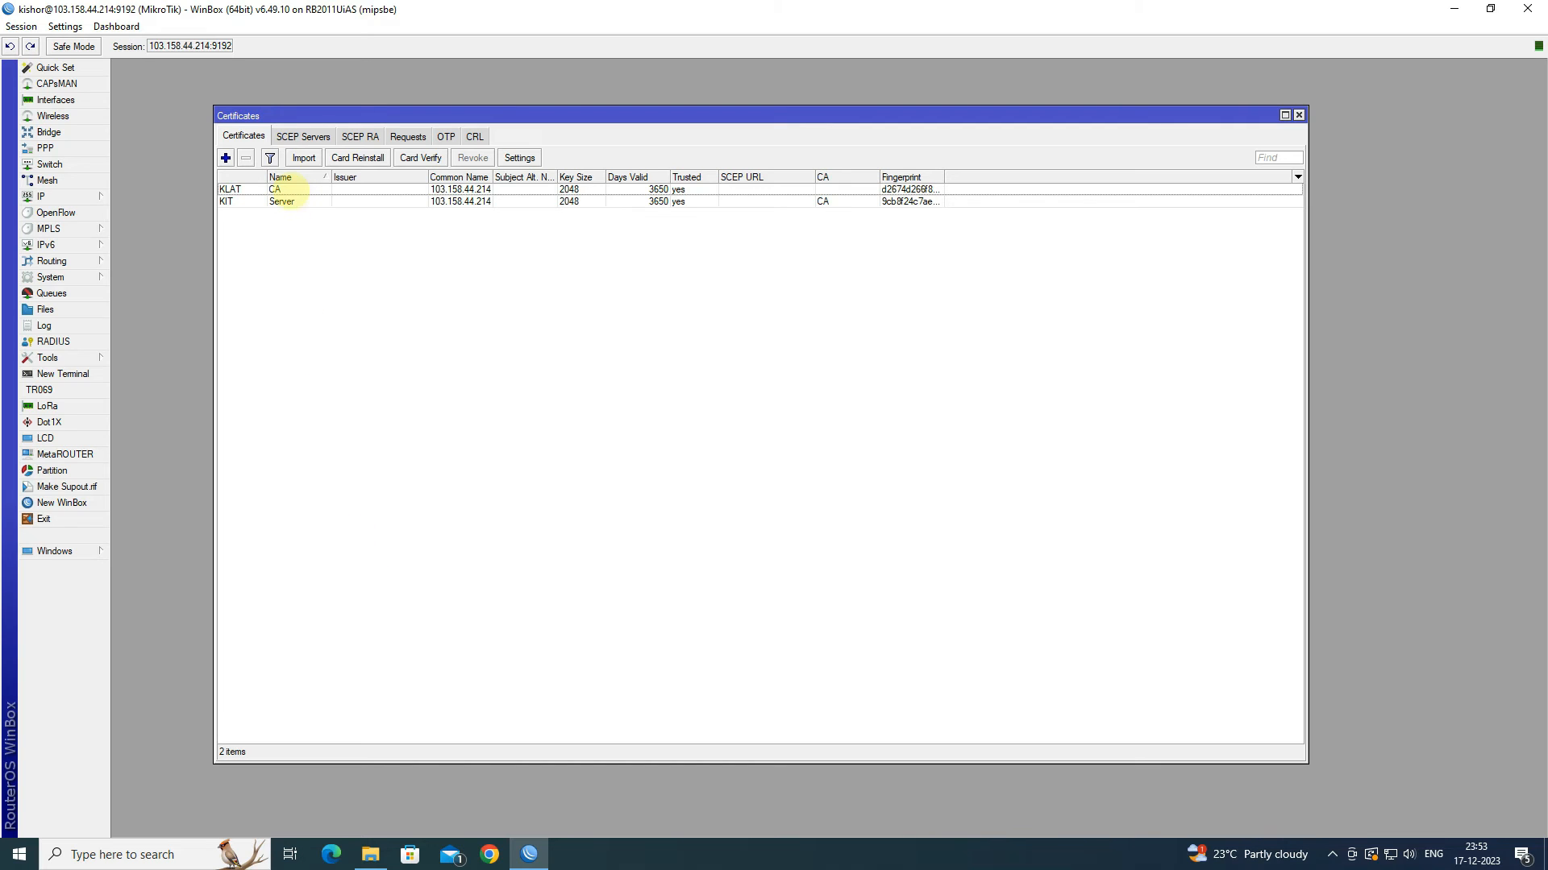
pyautogui.doubleClick(290, 190)
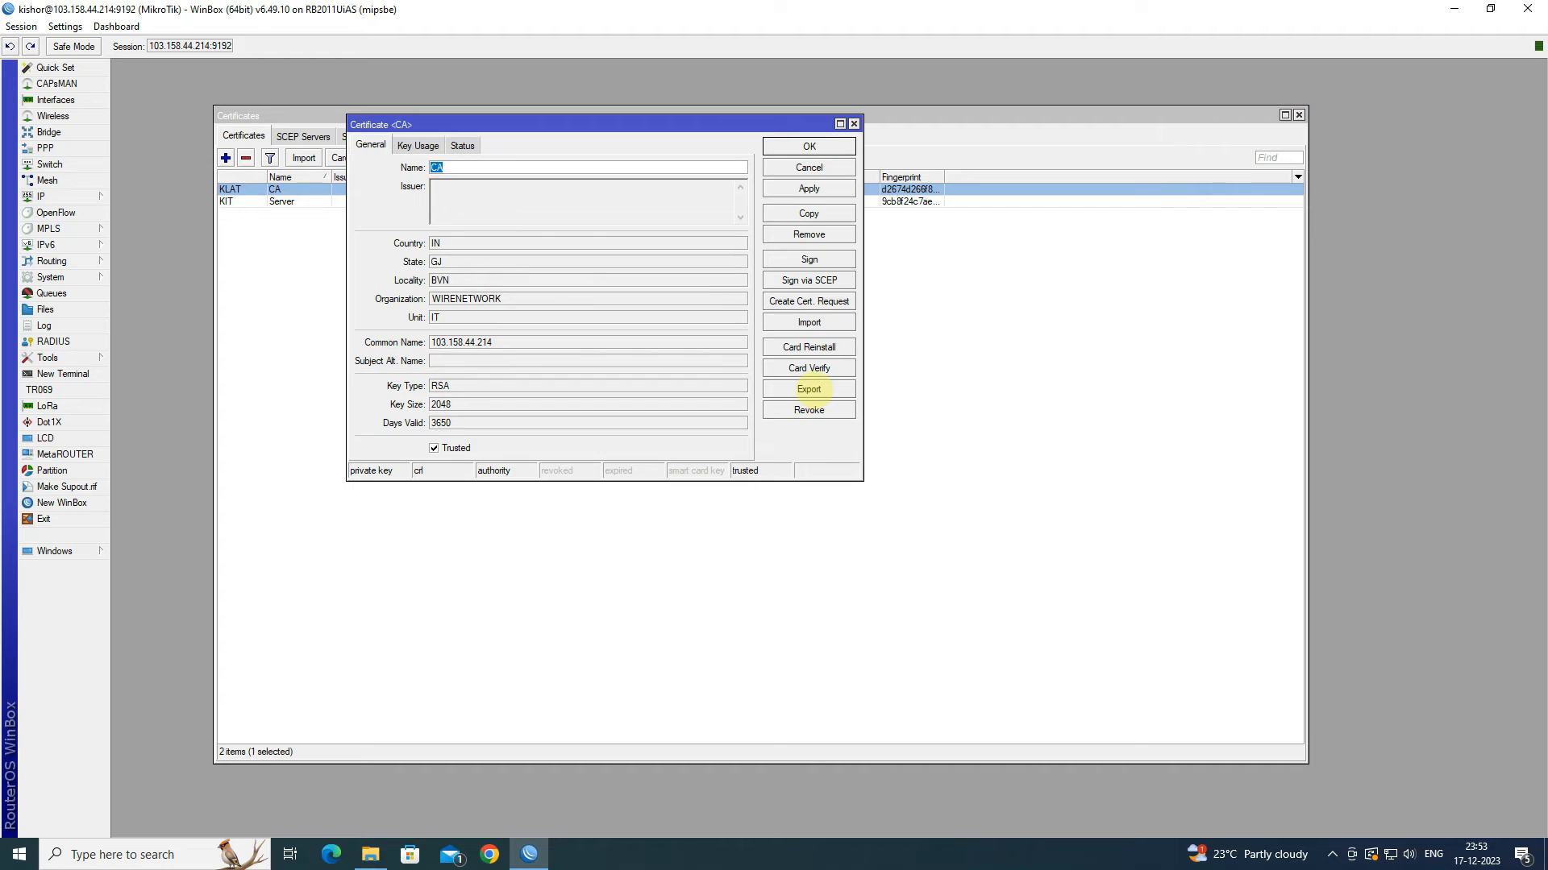
pyautogui.click(808, 389)
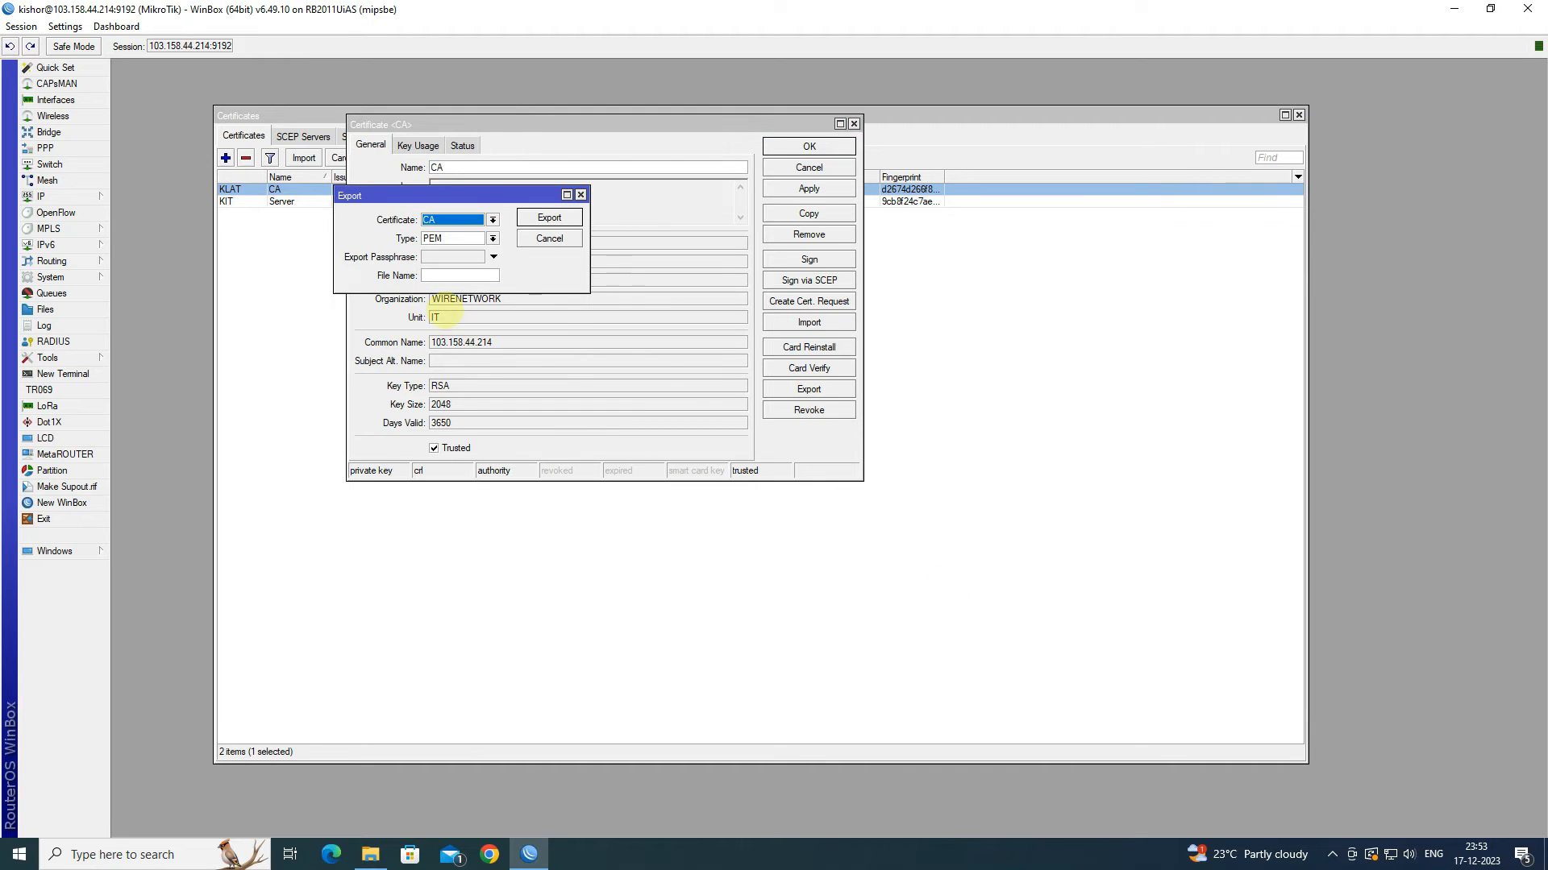
pyautogui.click(439, 276)
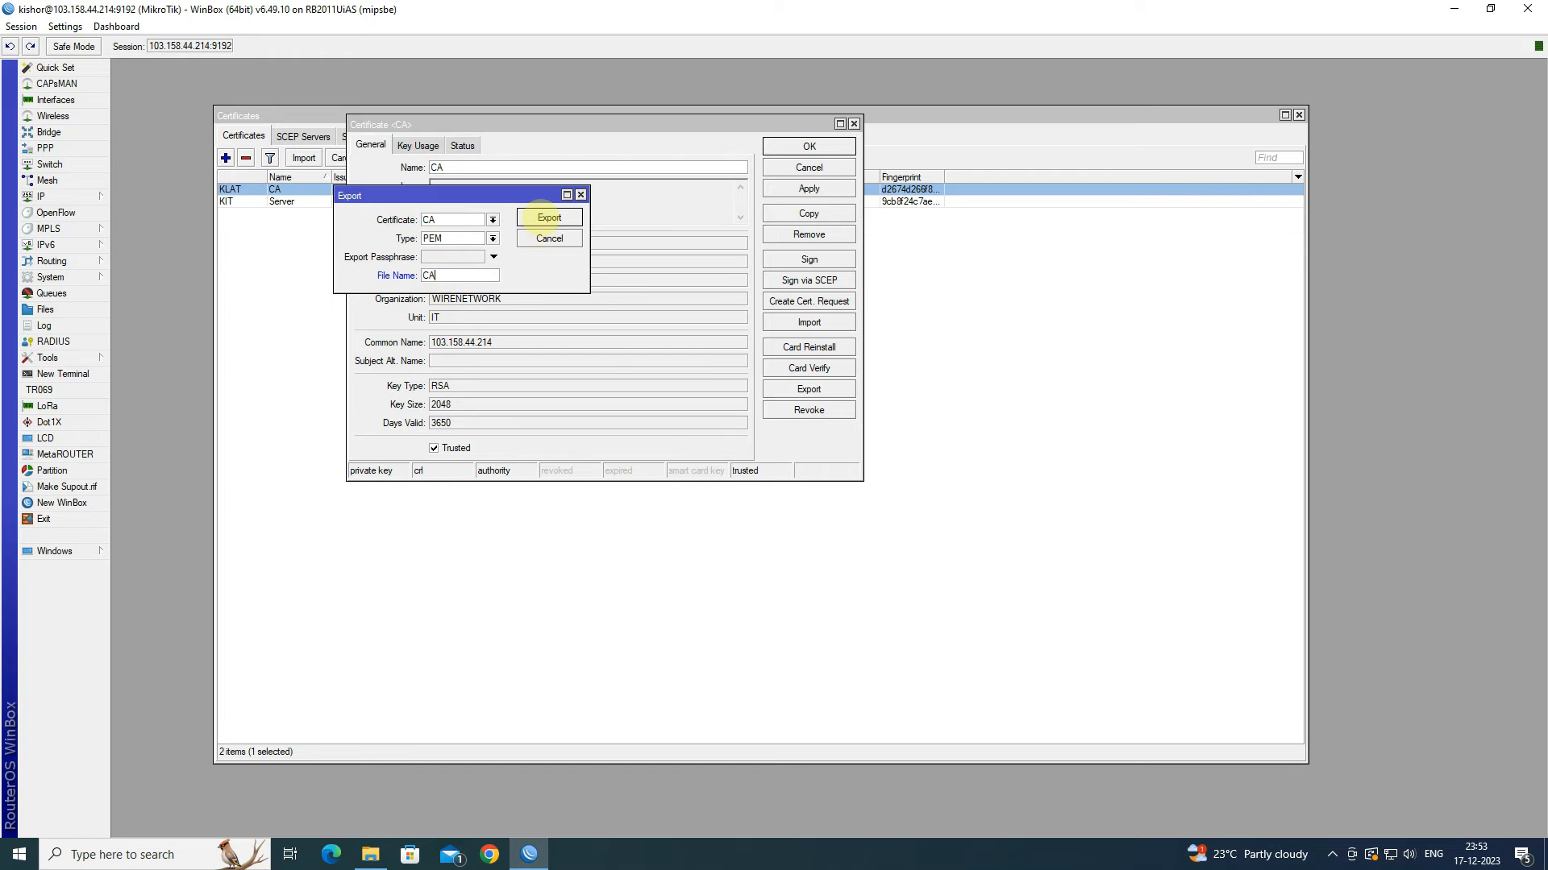
pyautogui.click(544, 218)
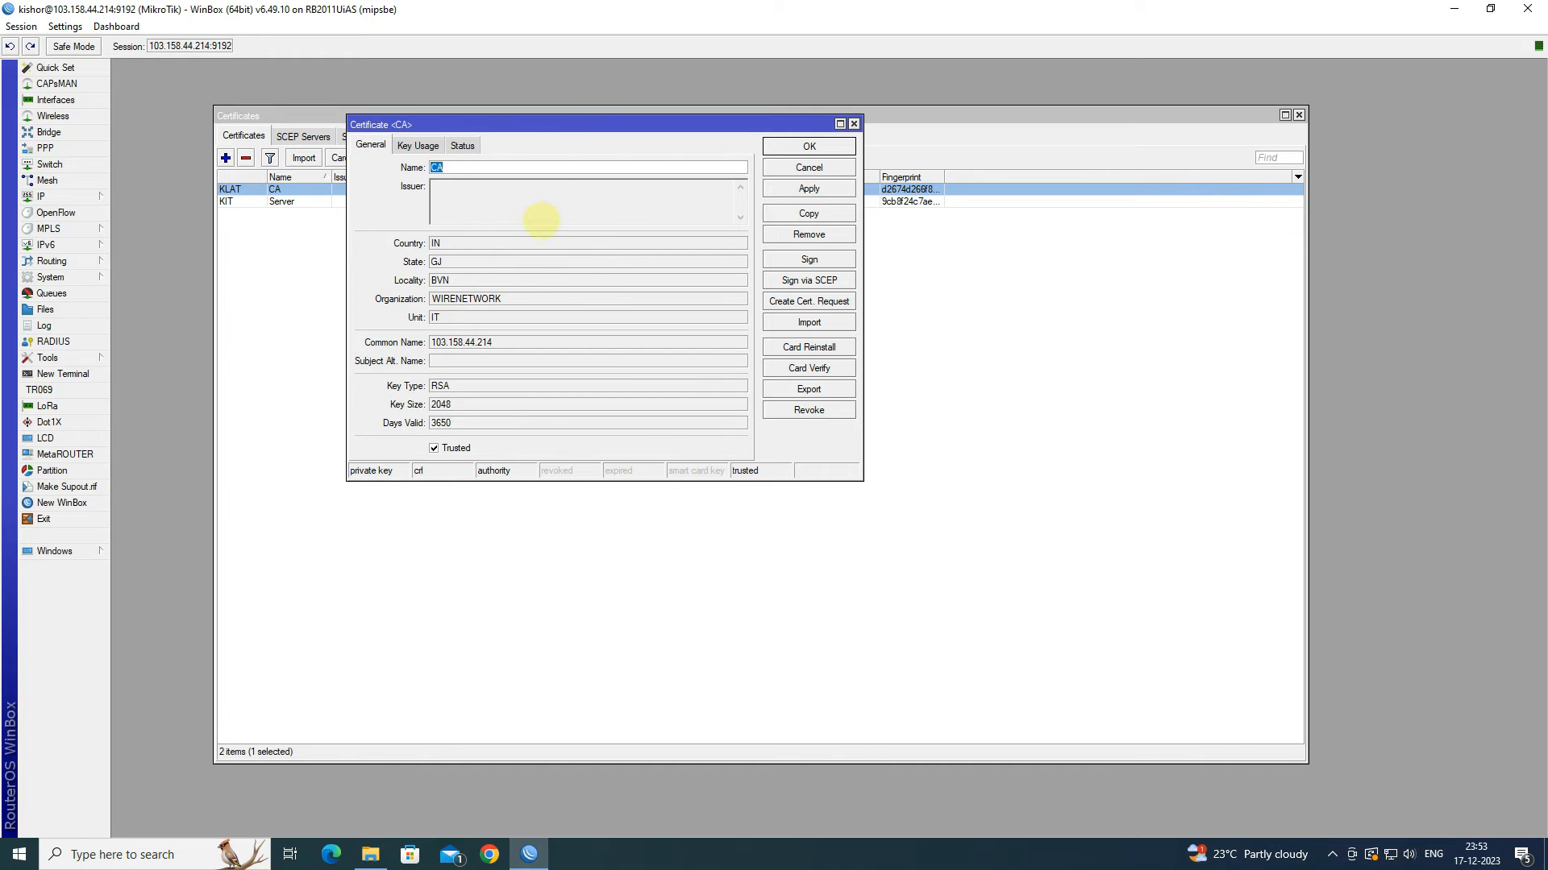
pyautogui.click(786, 166)
pyautogui.click(1299, 115)
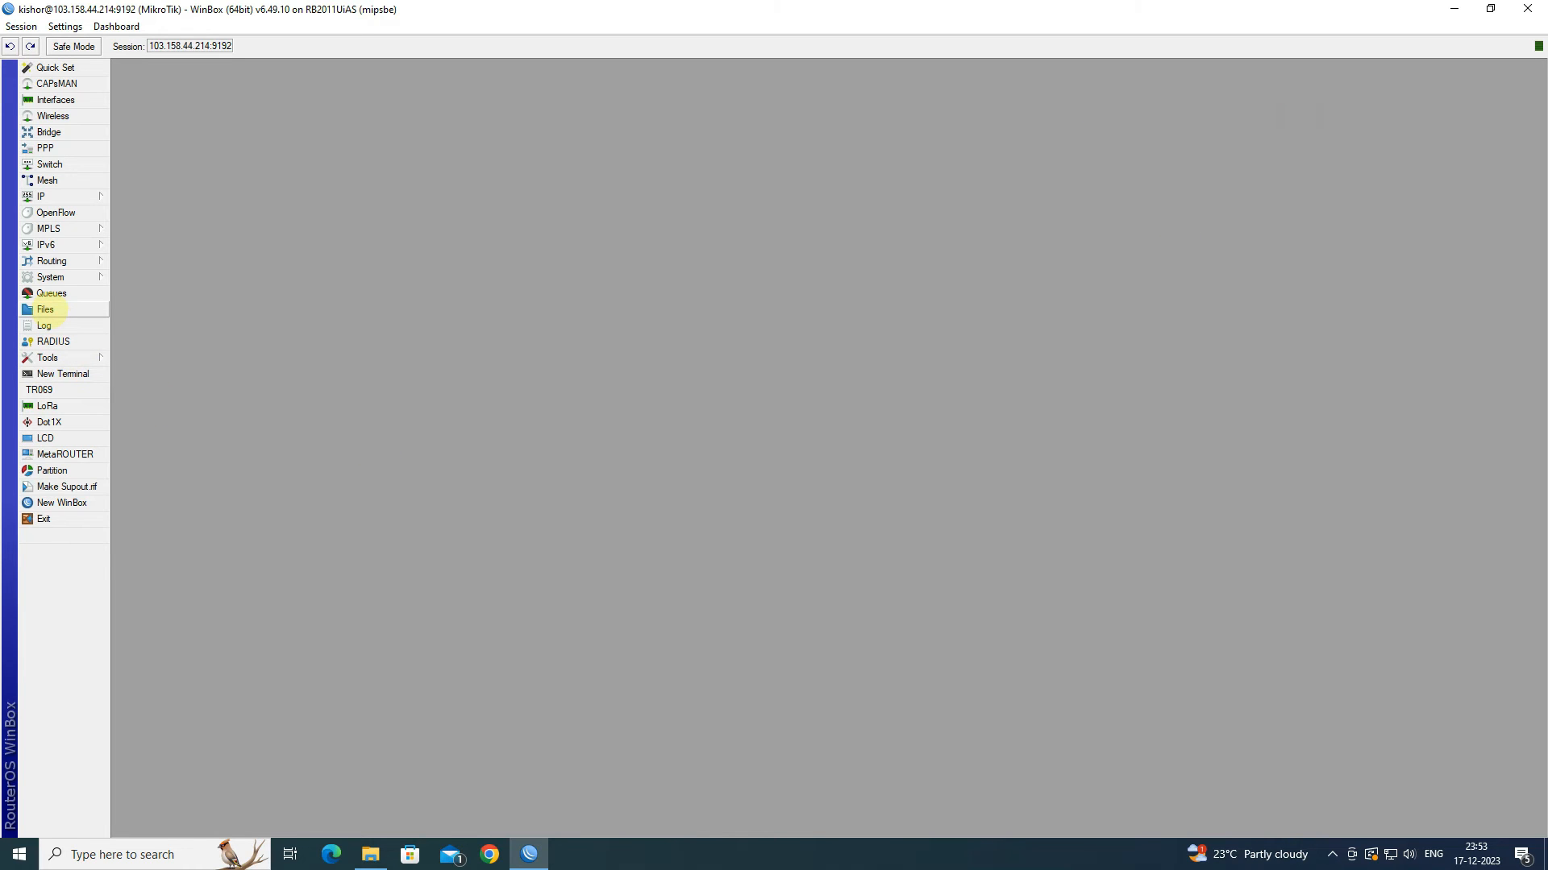
# - Copy CA.crt from the router's file list to the Windows desktop and close WinBox
pyautogui.click(46, 309)
pyautogui.click(288, 226)
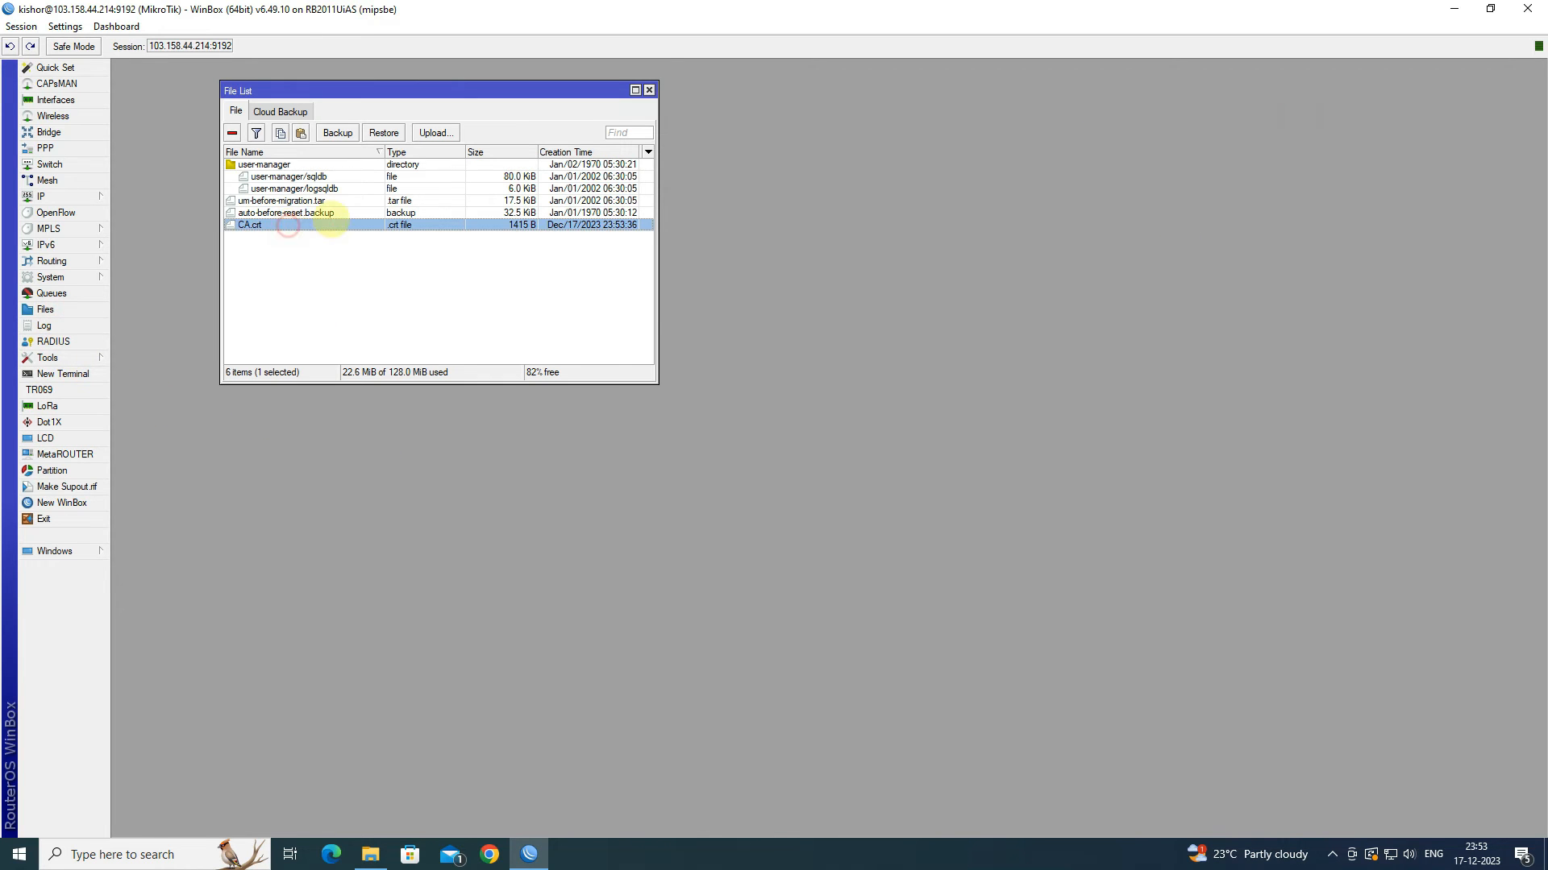
pyautogui.click(1490, 9)
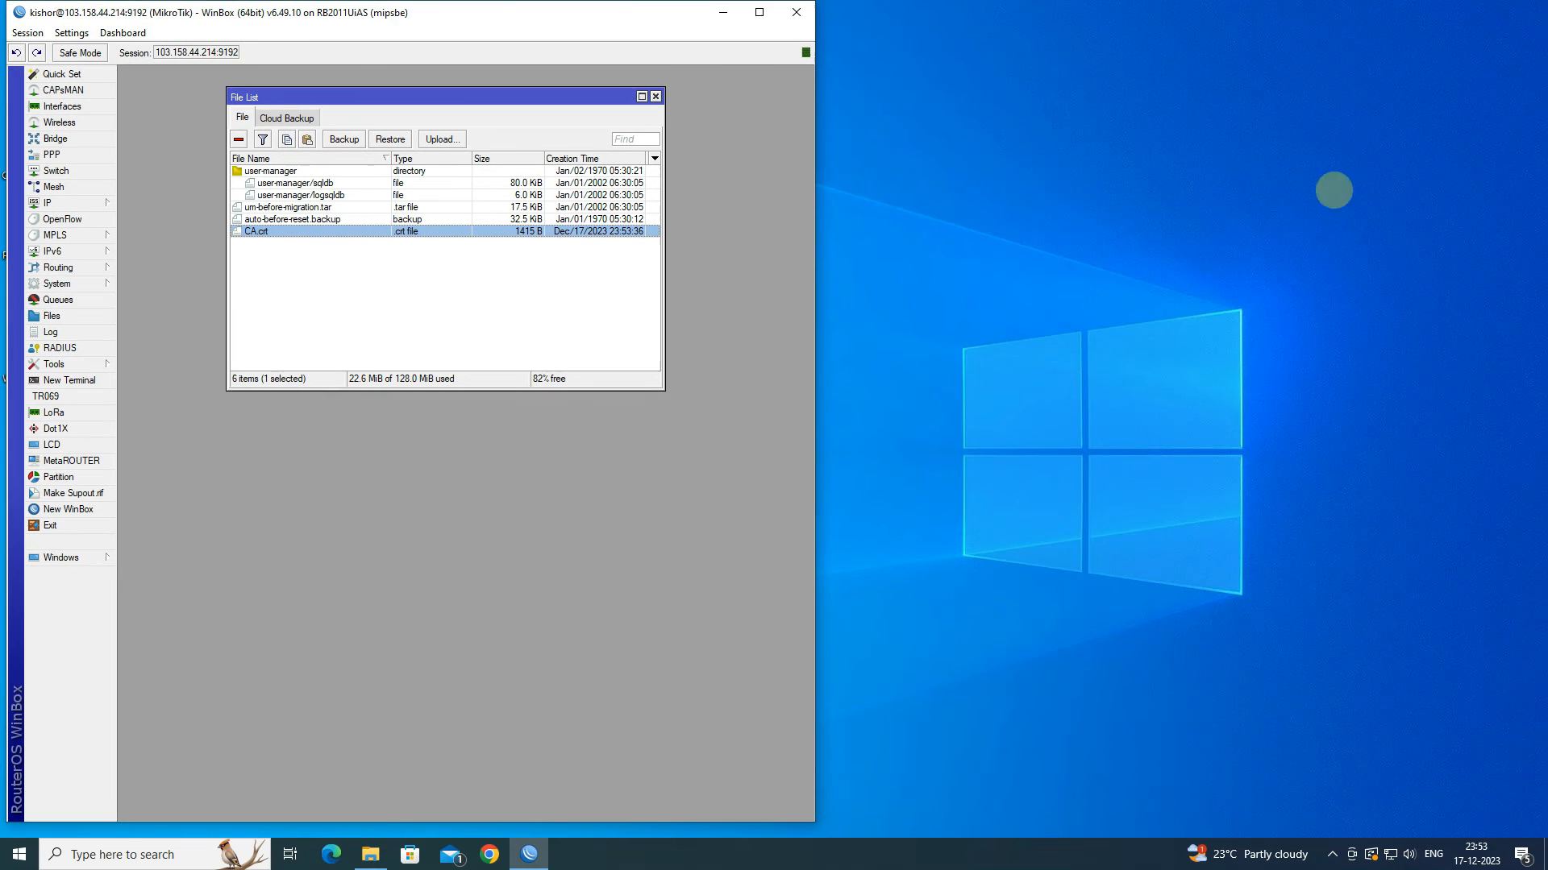
pyautogui.moveTo(258, 233); pyautogui.dragTo(1330, 304)
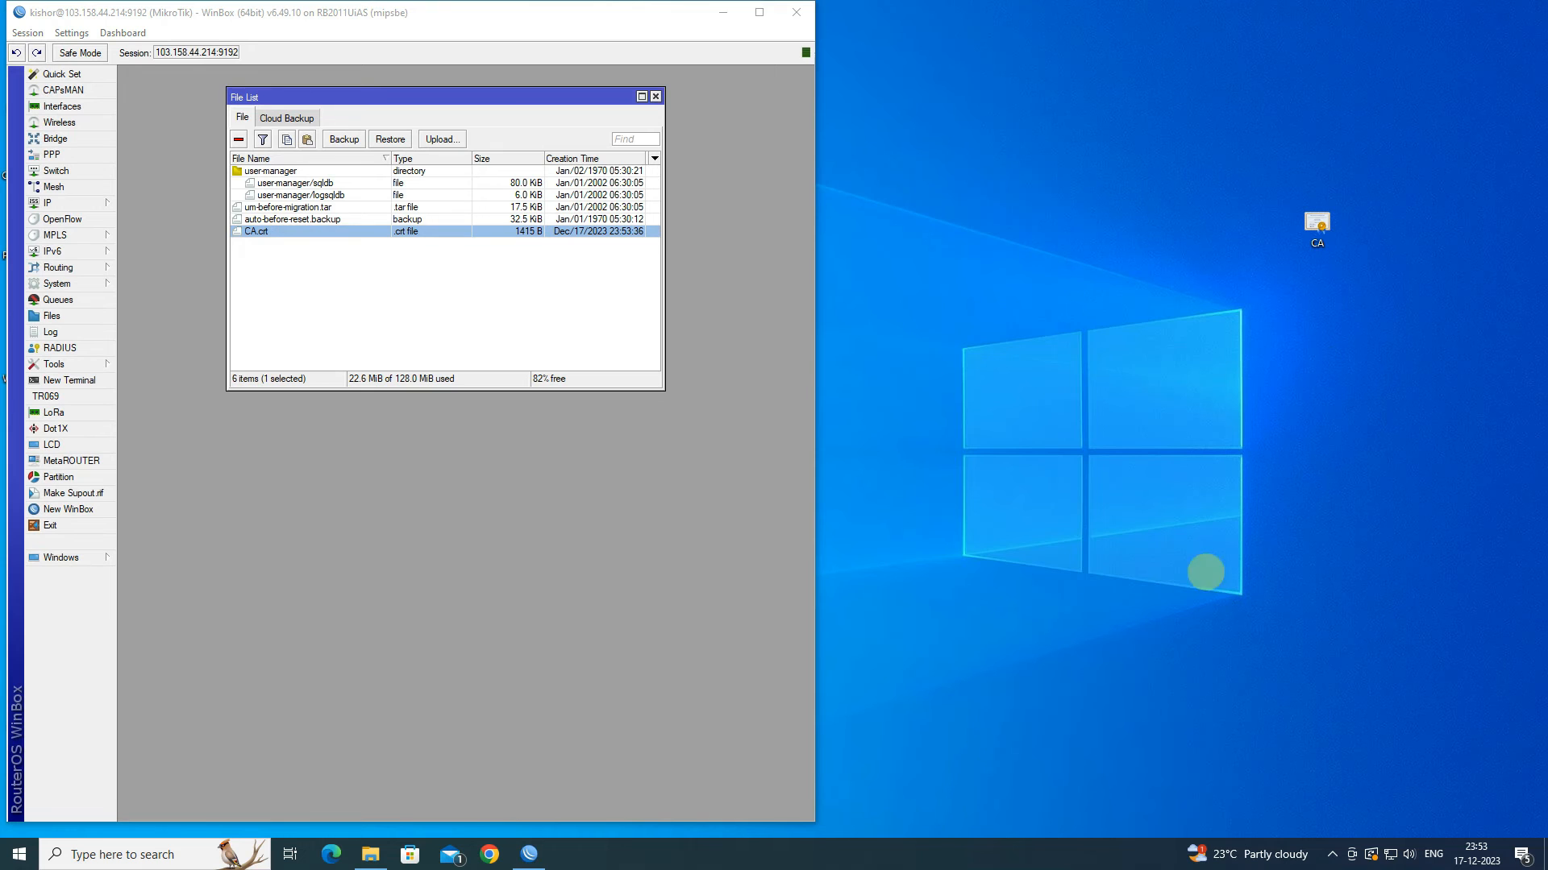
pyautogui.click(796, 12)
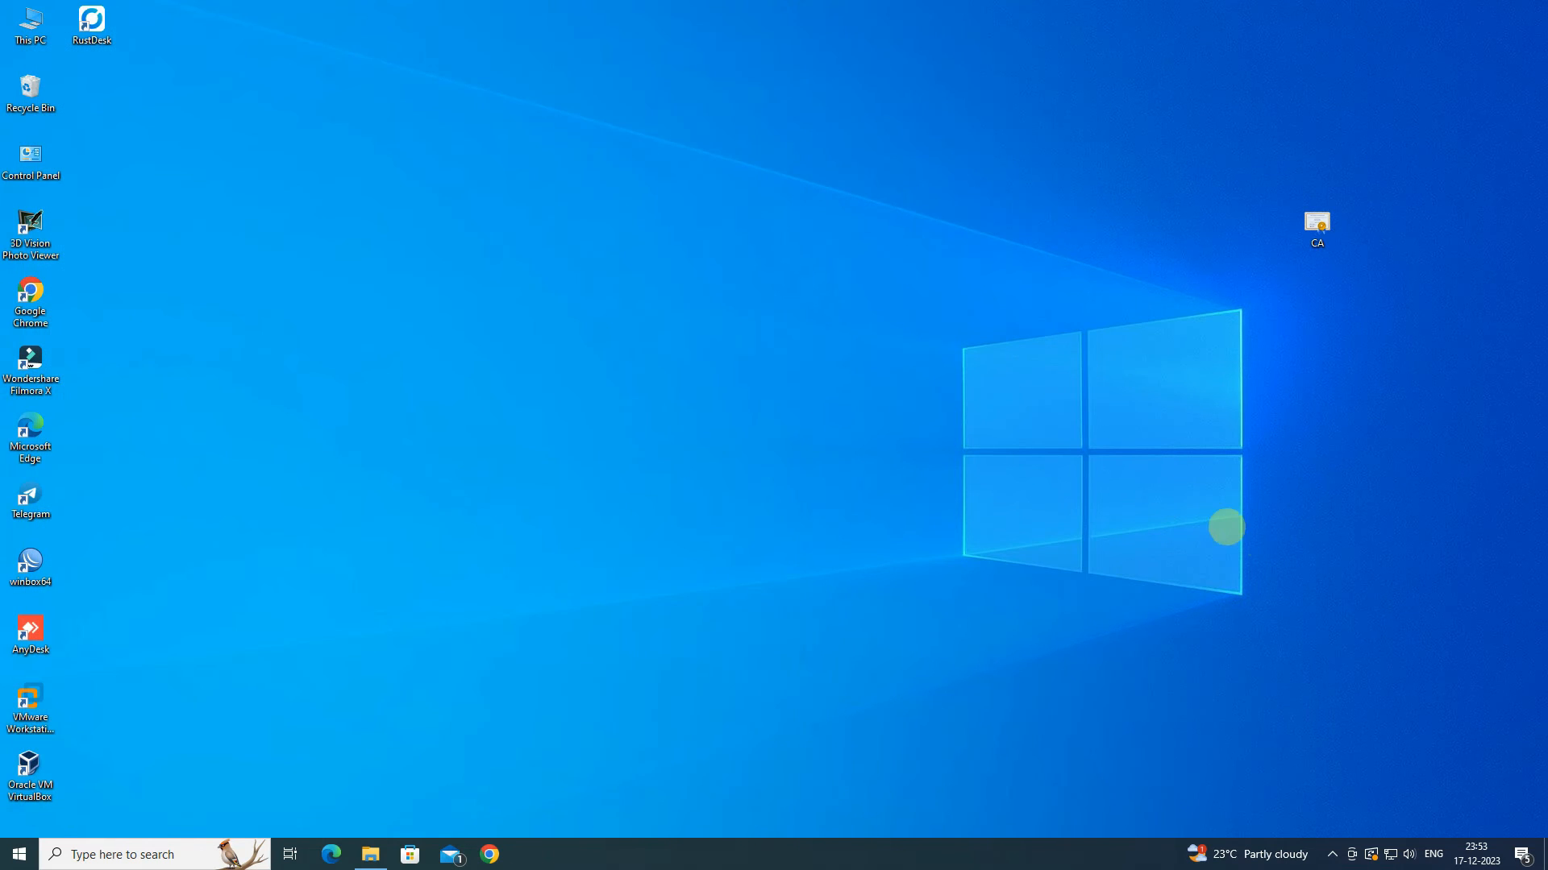
# - Begin installing the CA certificate from the desktop with Local Machine as the store location
pyautogui.rightClick(1317, 229)
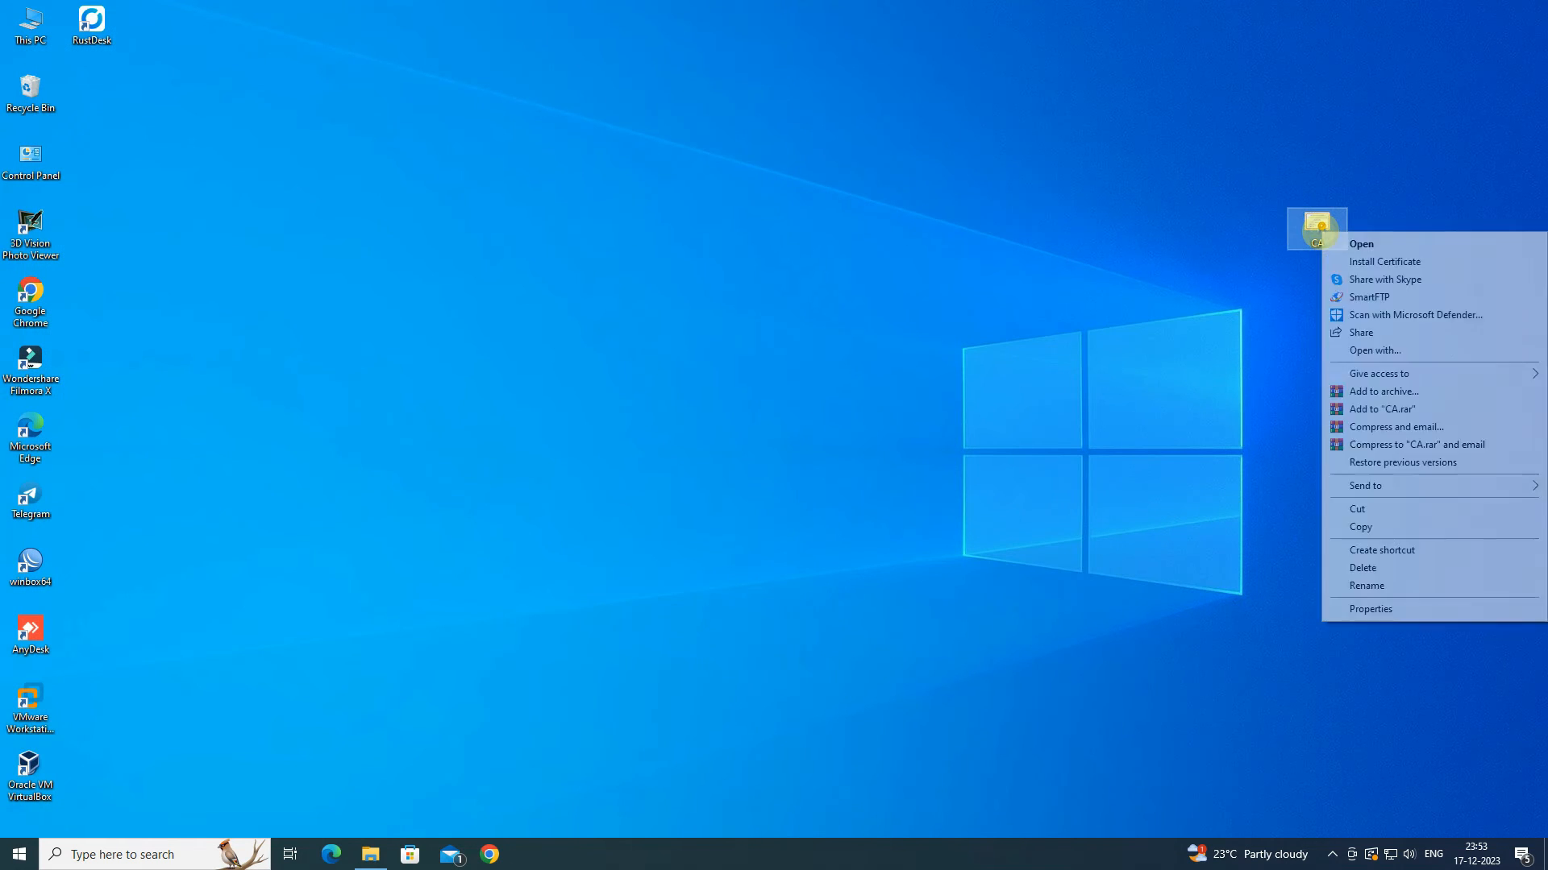
pyautogui.click(1361, 261)
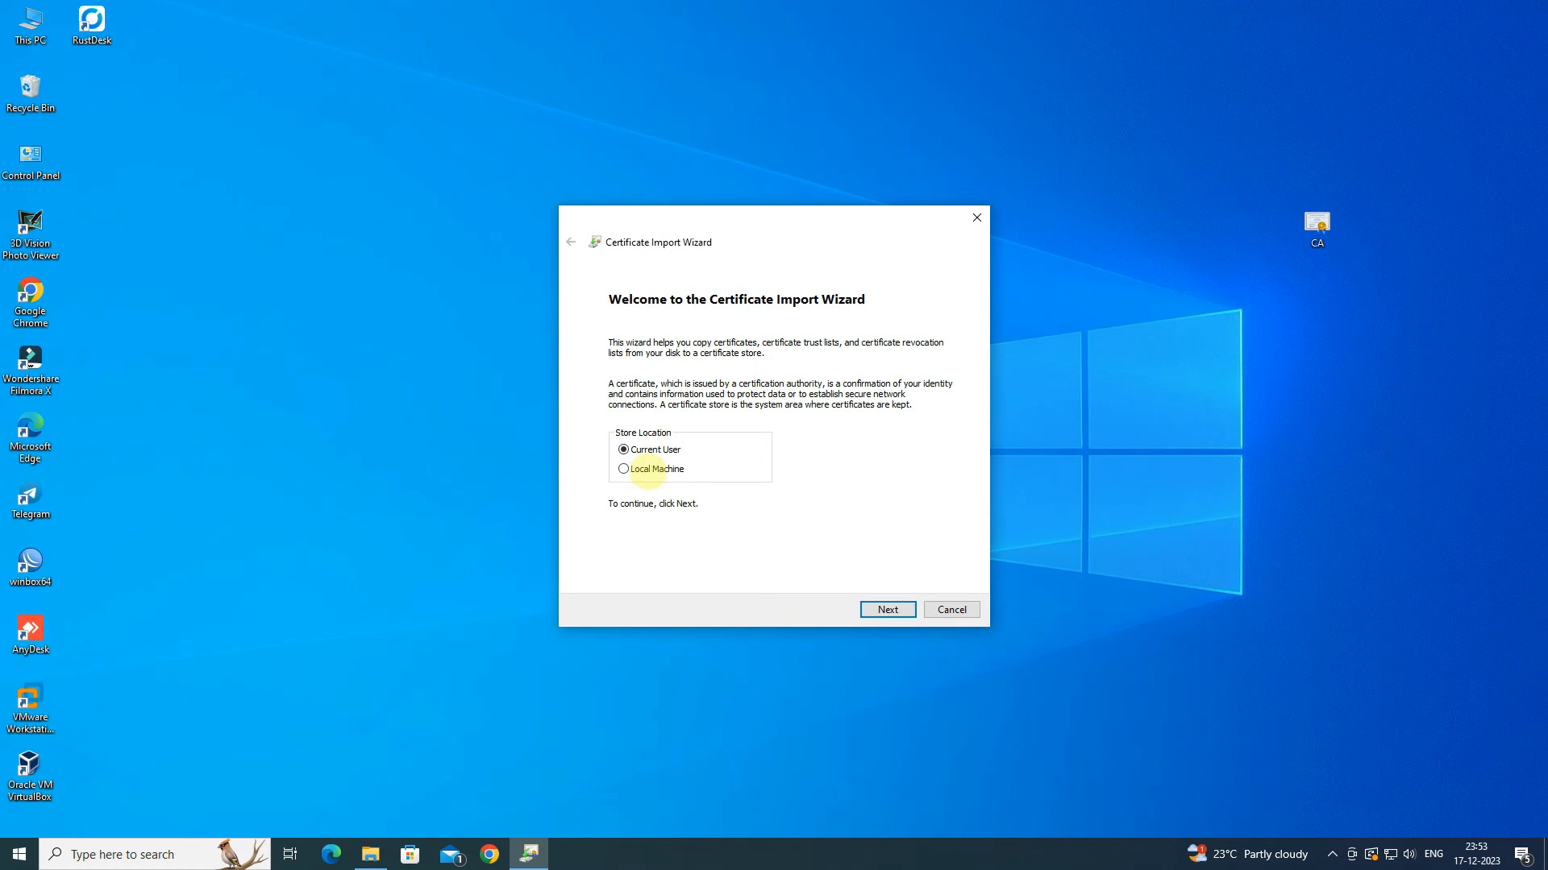
pyautogui.click(649, 472)
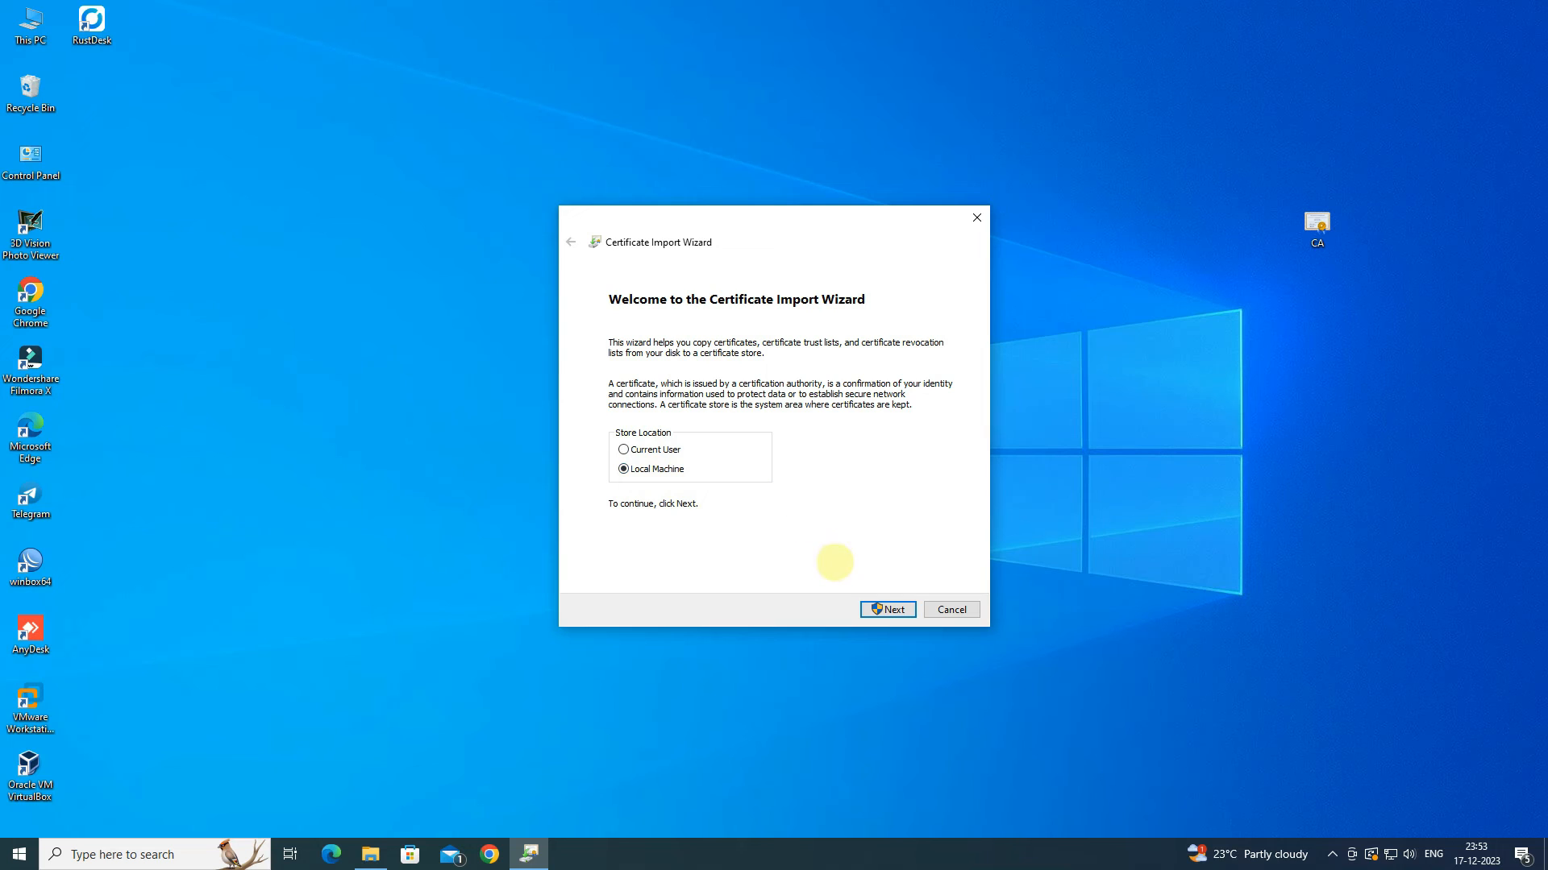
pyautogui.click(888, 610)
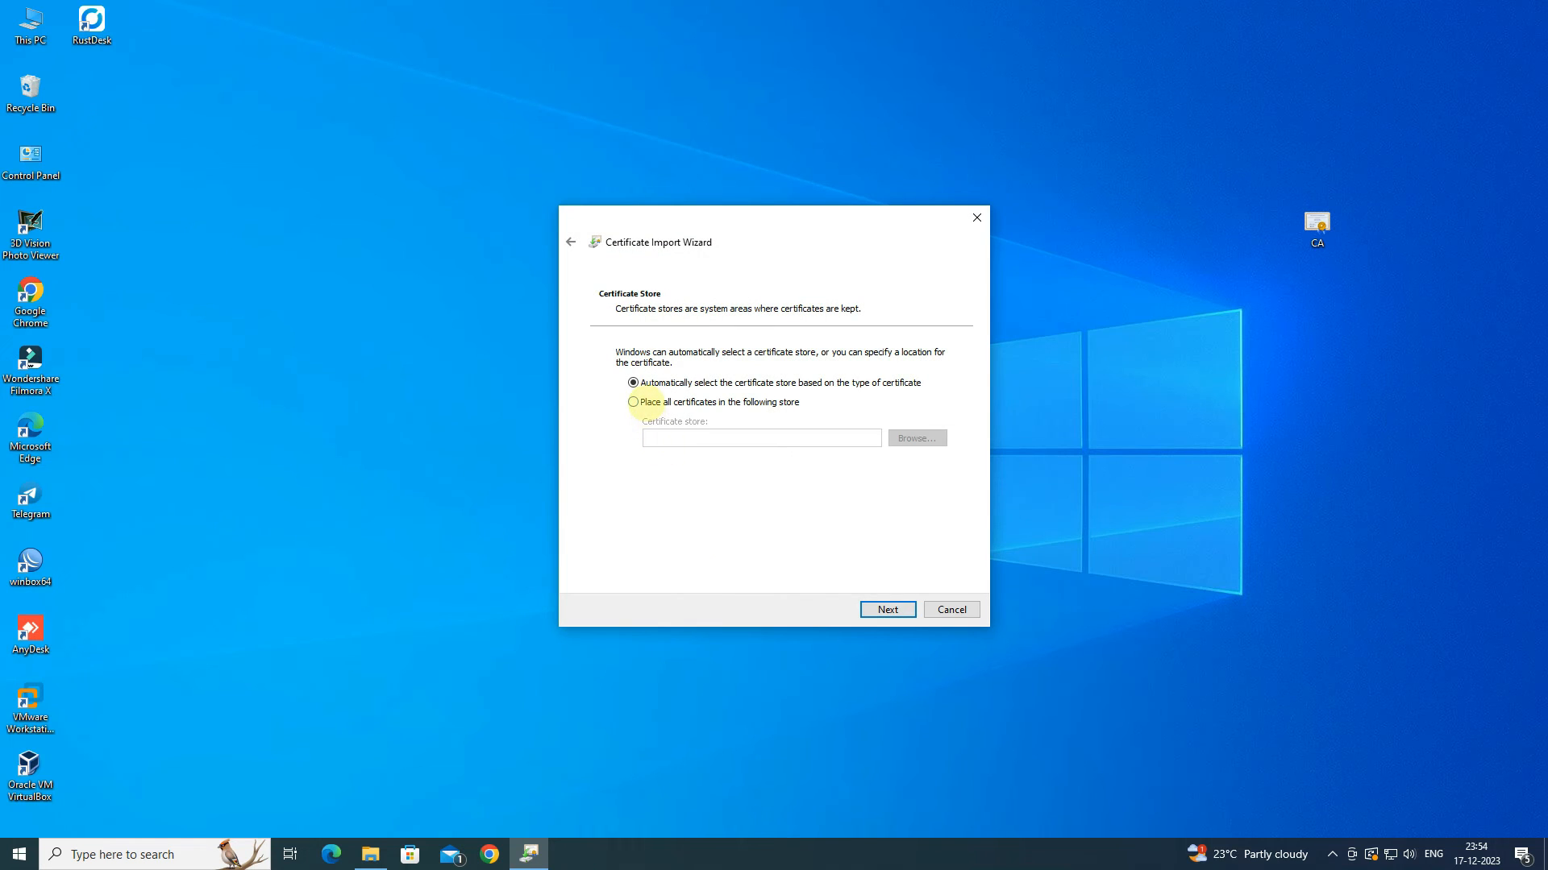
# - Choose Trusted Root Certification Authorities as the store in which to place the imported certificate
pyautogui.click(645, 400)
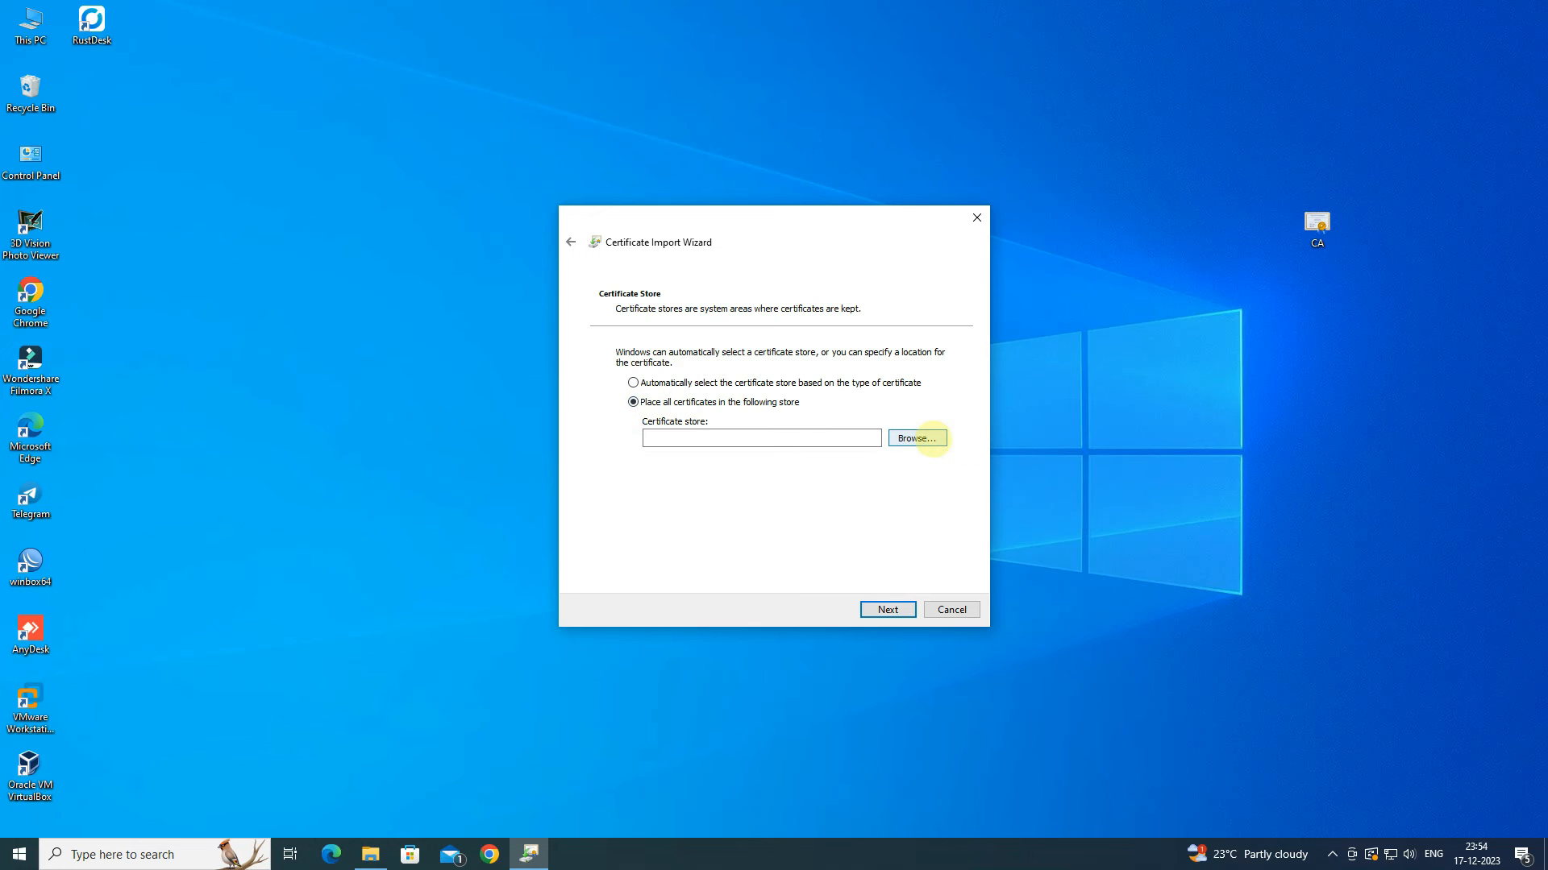
pyautogui.click(917, 438)
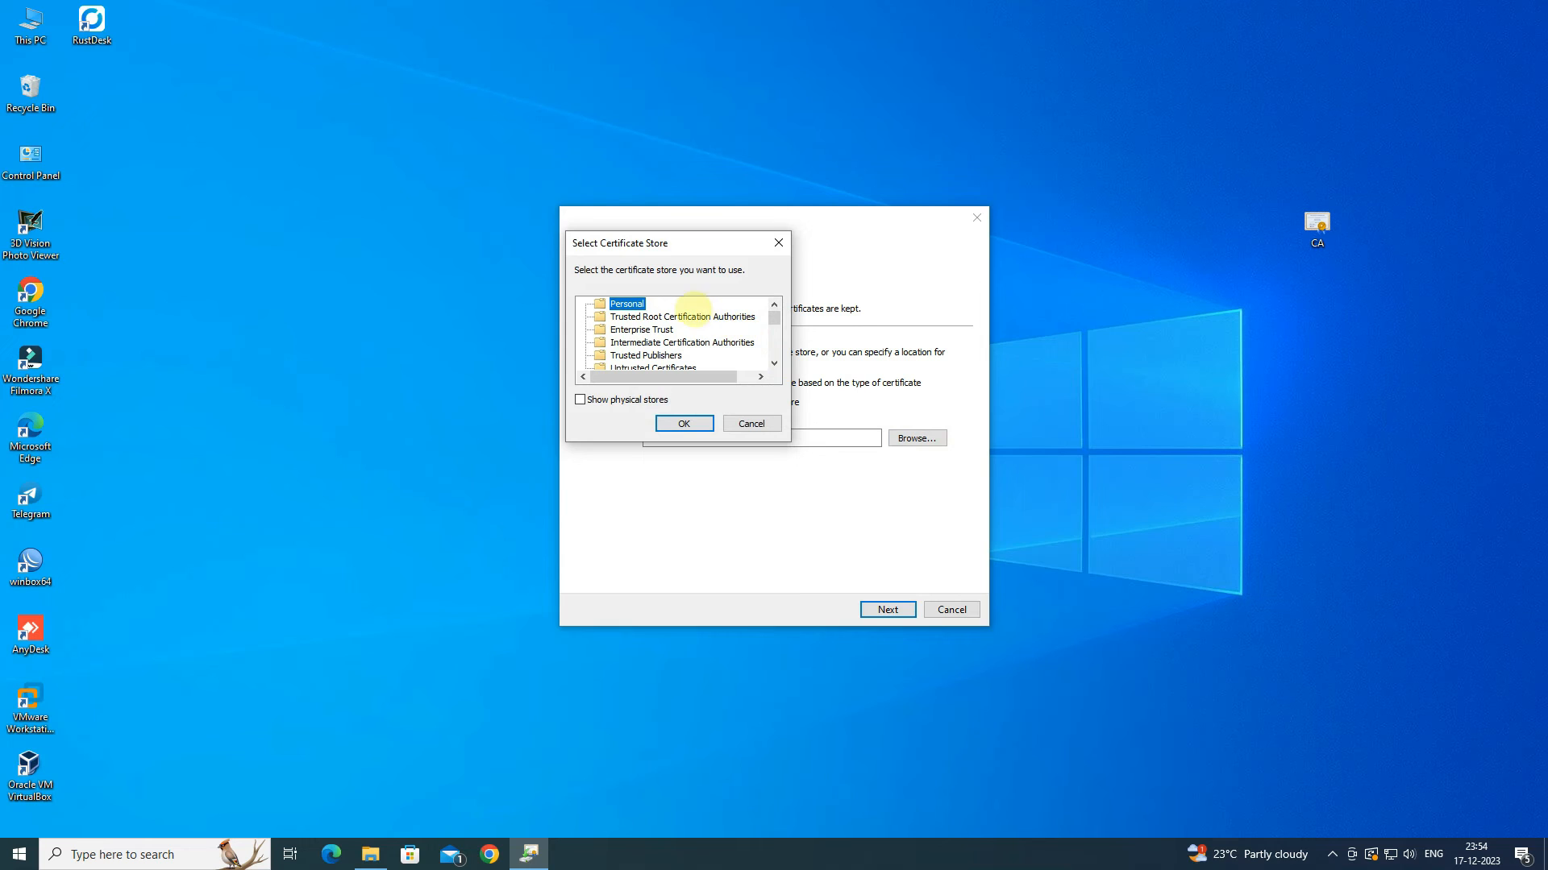
pyautogui.click(675, 317)
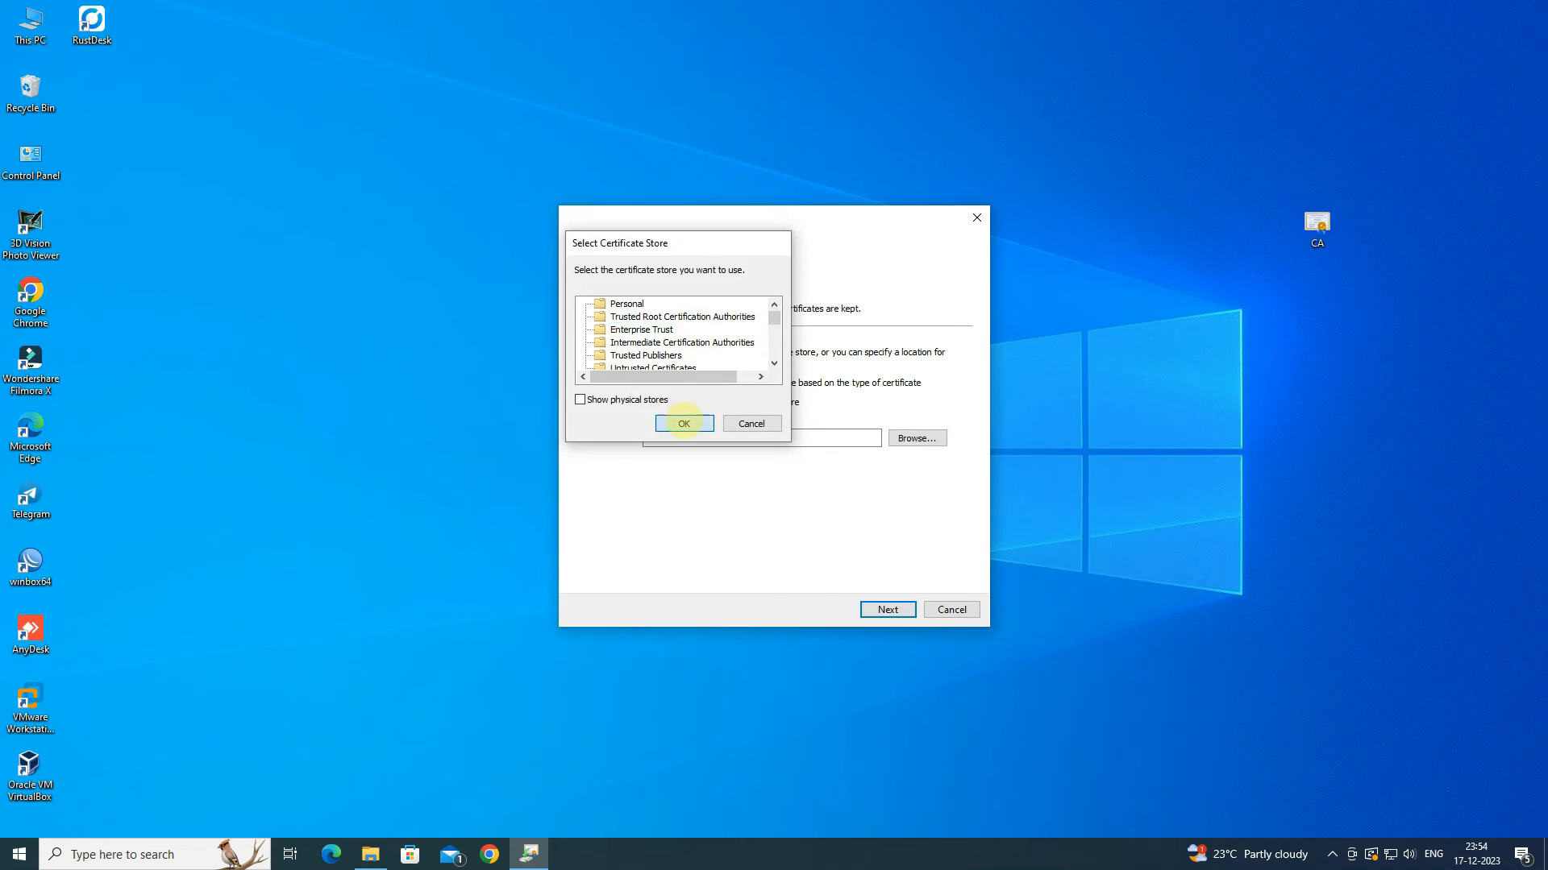
pyautogui.click(684, 424)
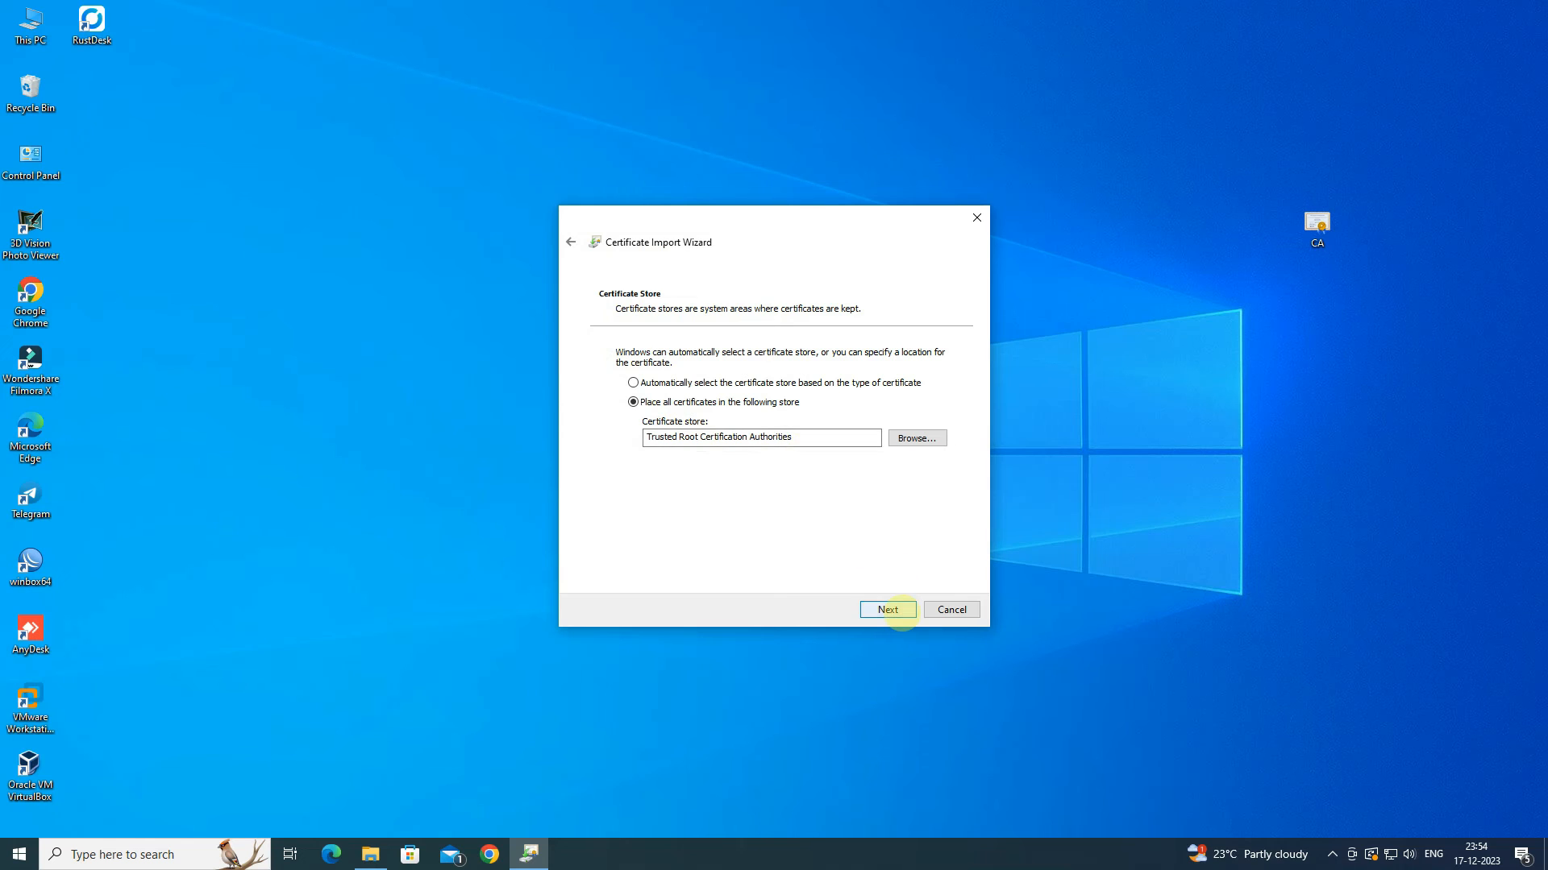
# - Complete the CA certificate import into the chosen store and dismiss the wizard
pyautogui.click(889, 610)
pyautogui.click(889, 610)
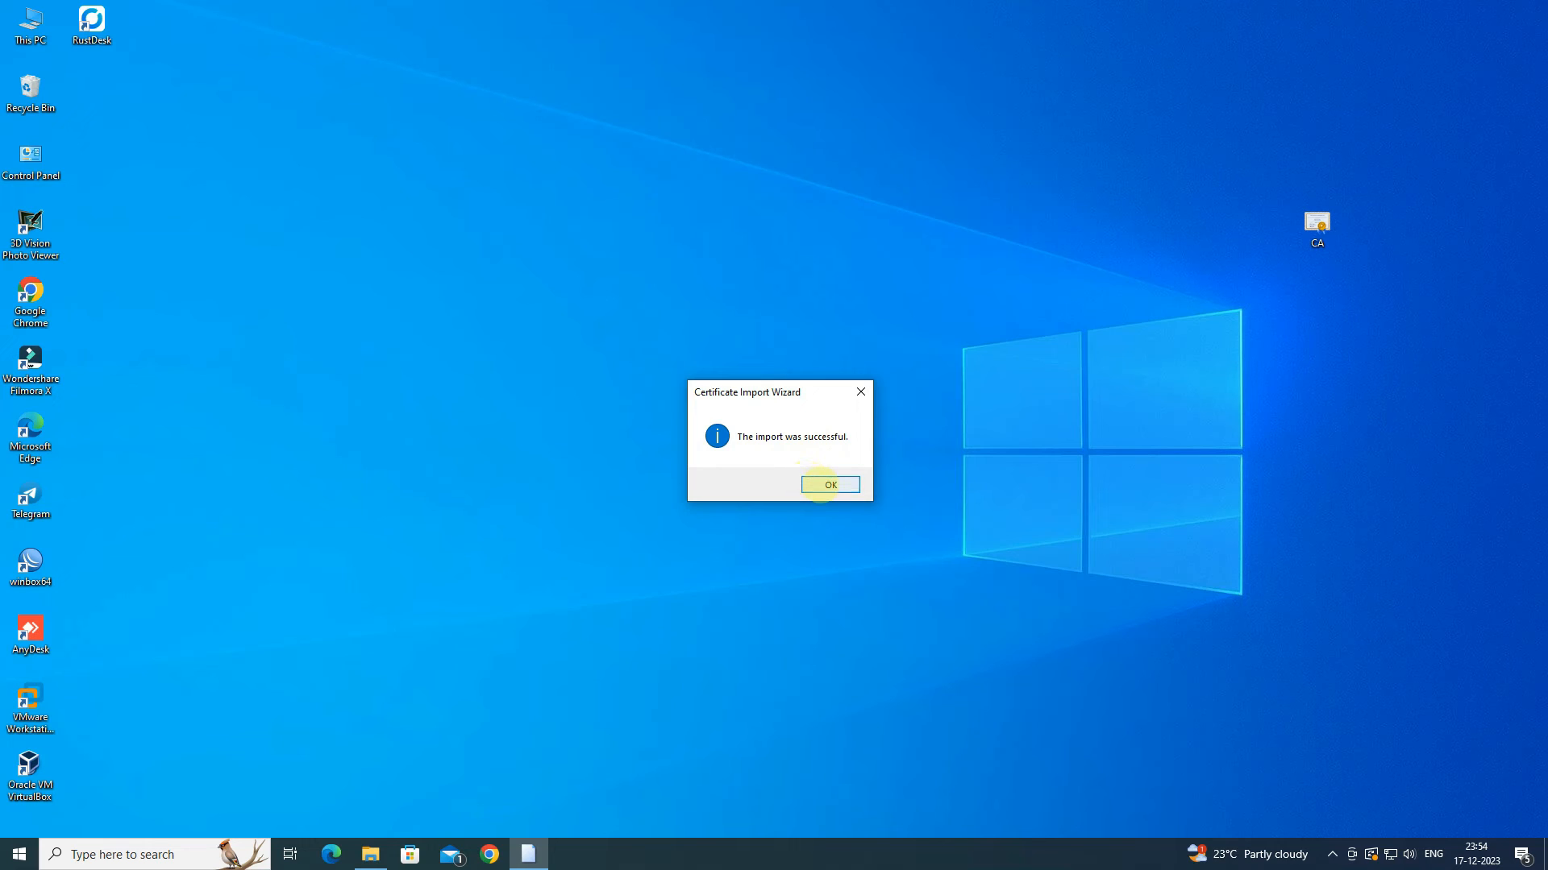
pyautogui.click(821, 484)
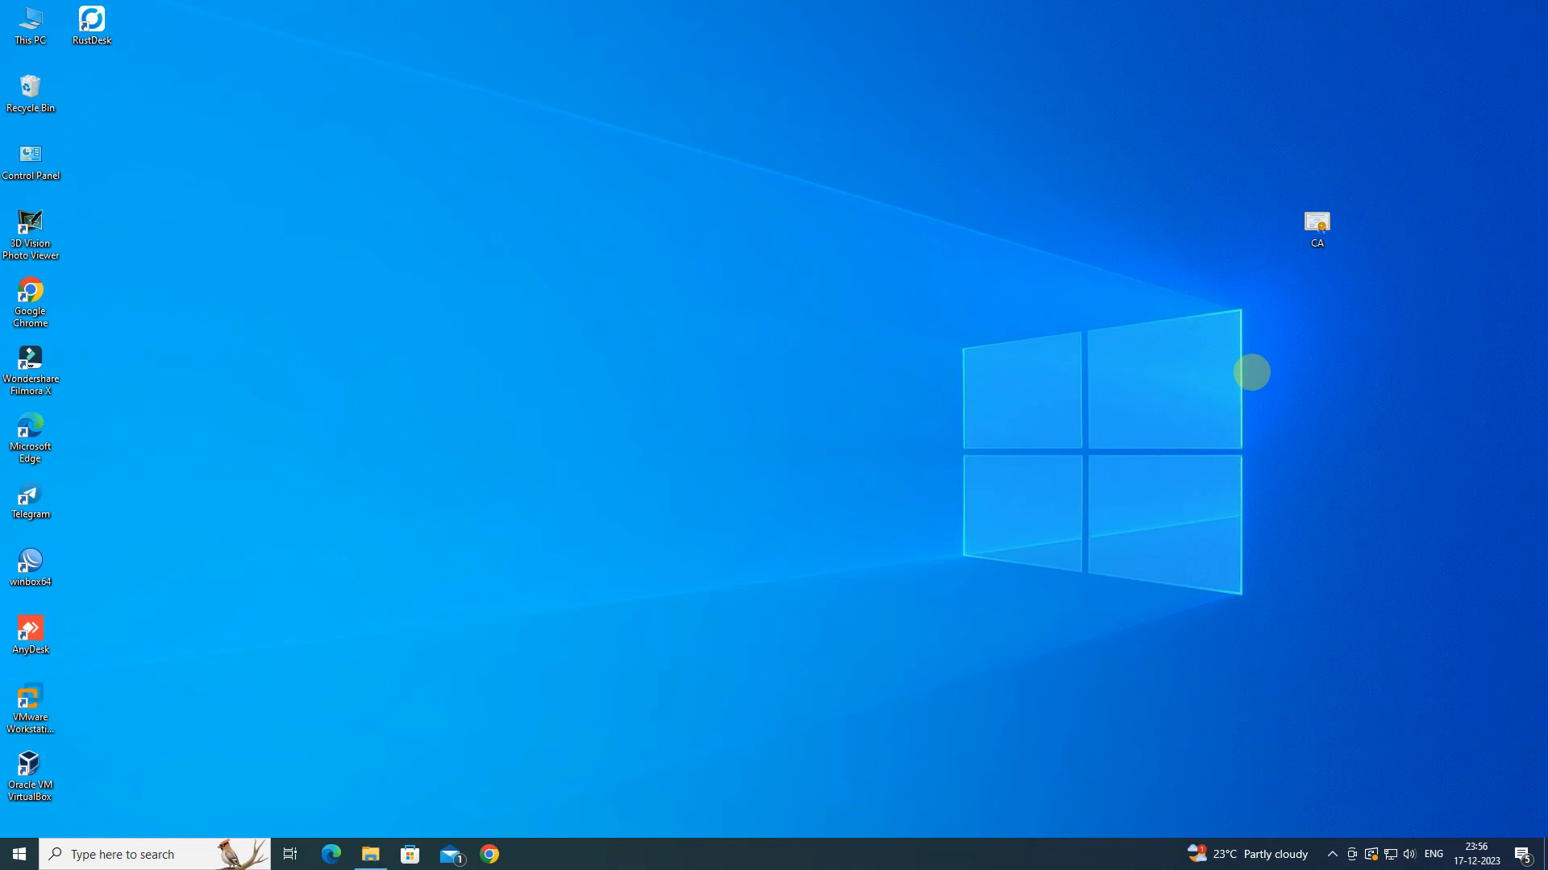
# - Start adding a VPN connection in the Windows network settings with Windows (built-in) as the provider
pyautogui.rightClick(1390, 853)
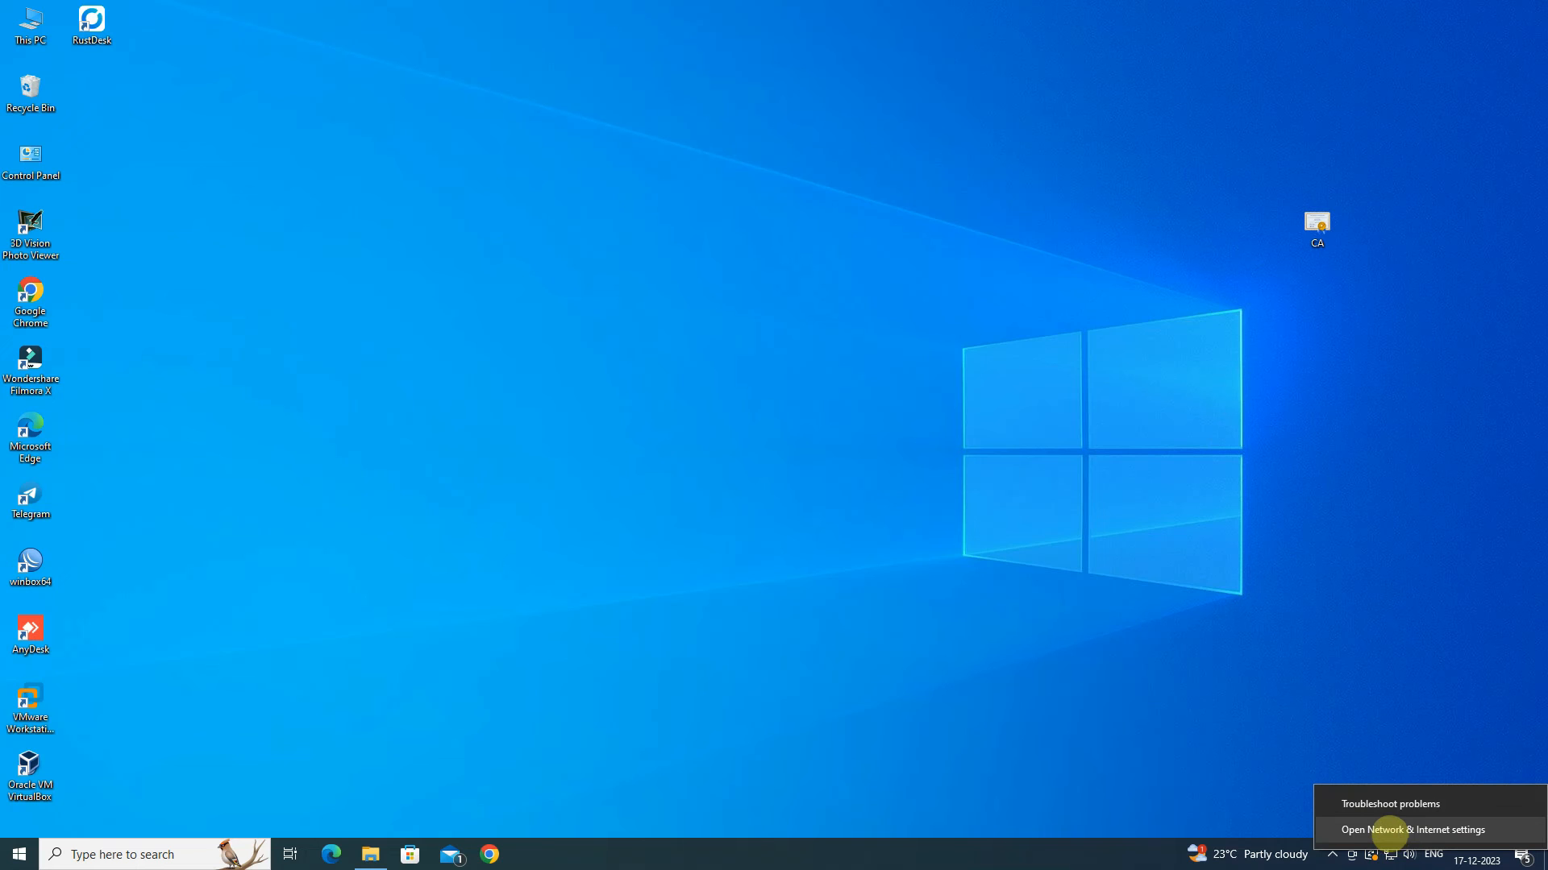
pyautogui.click(1390, 830)
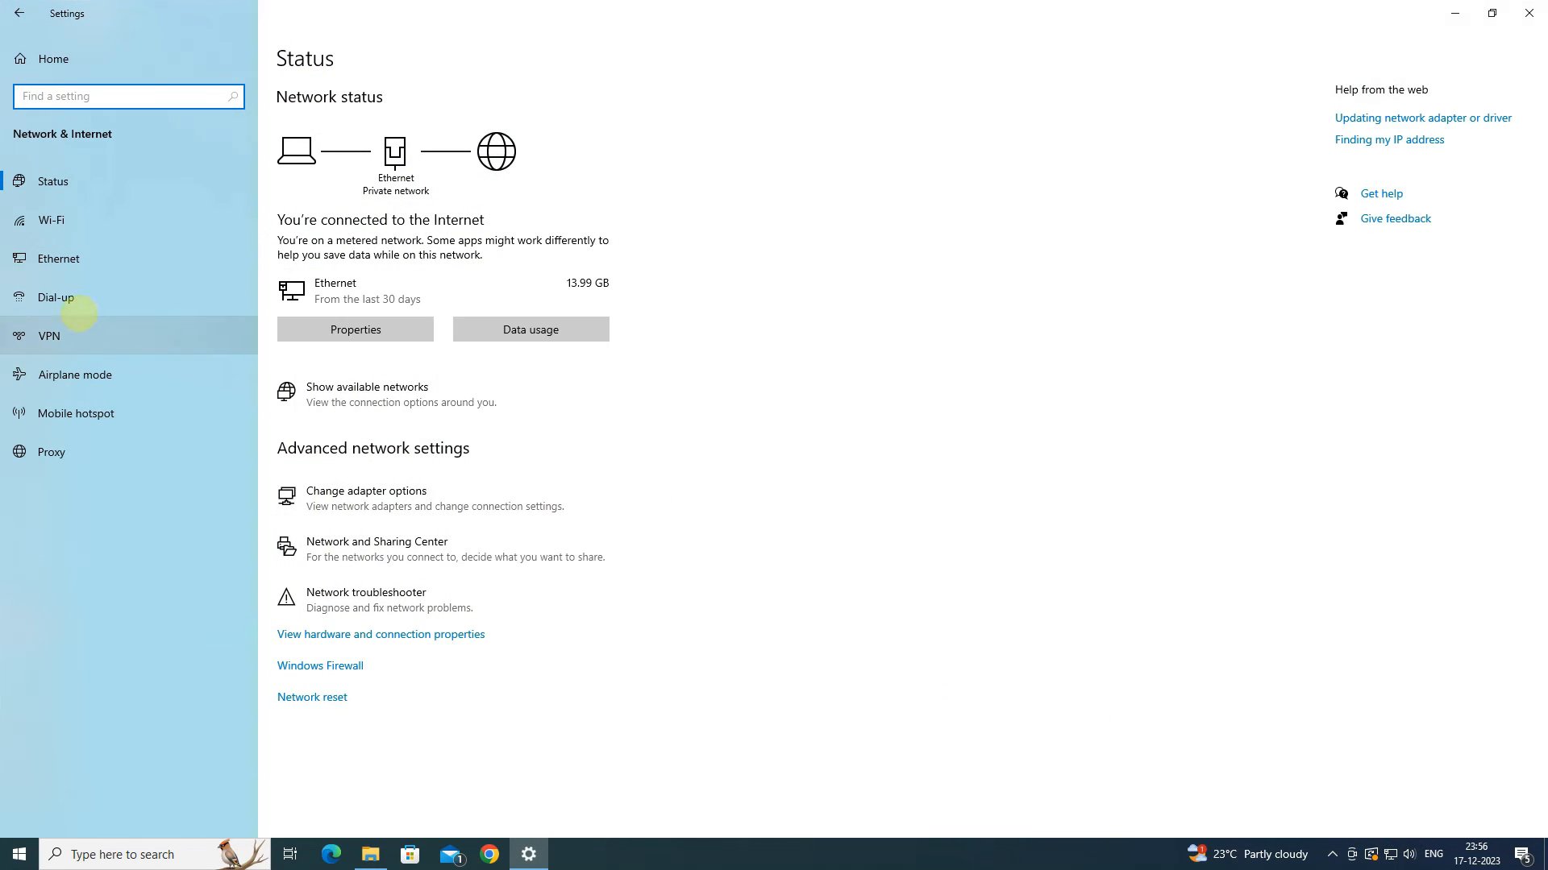
pyautogui.click(86, 336)
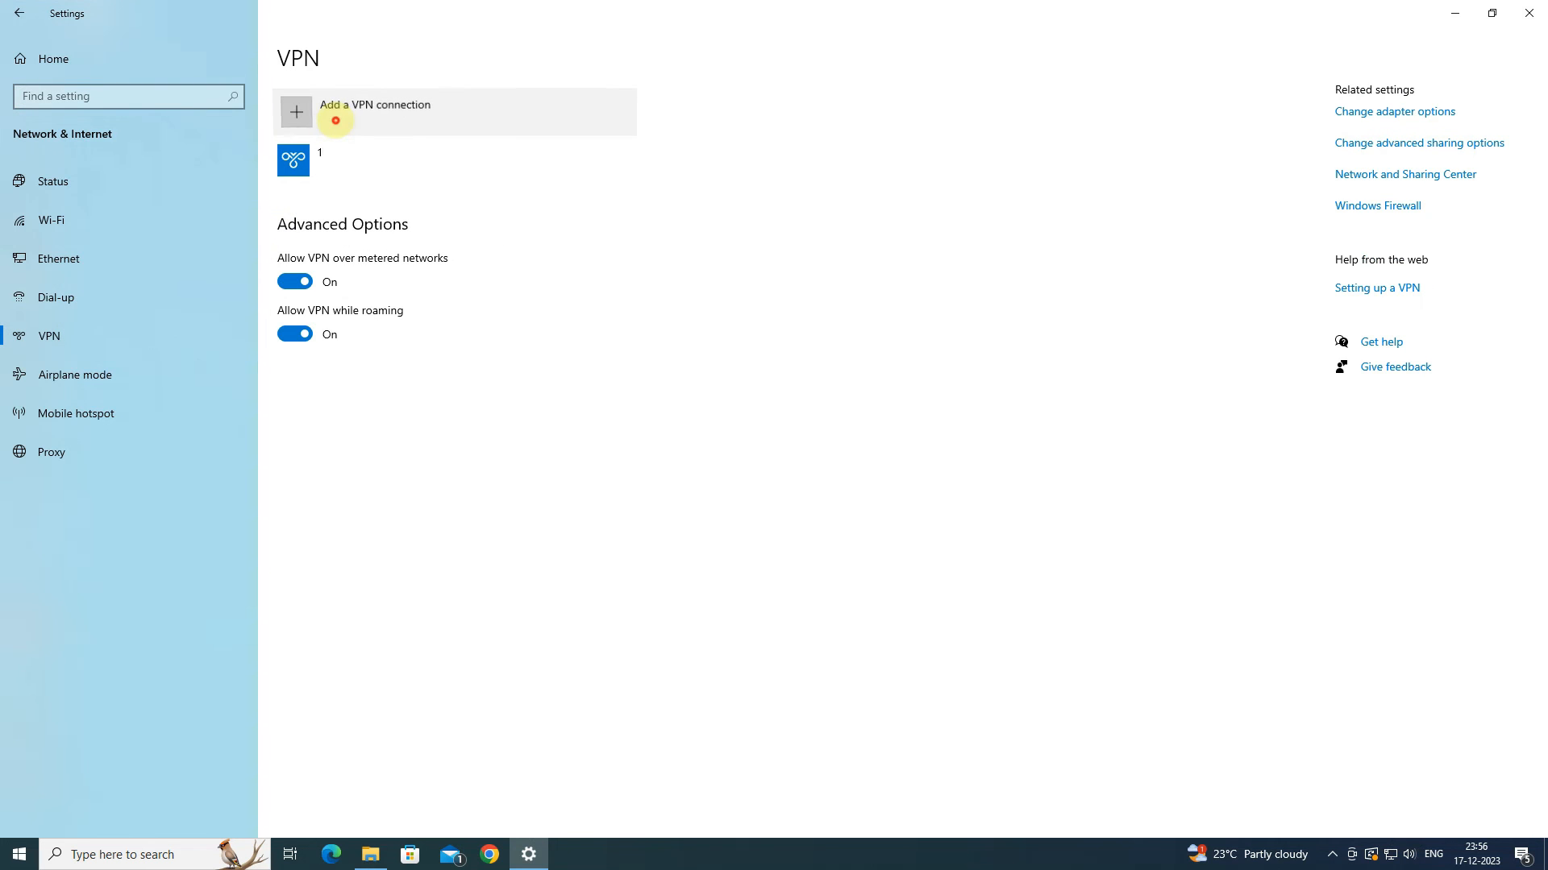
pyautogui.click(336, 121)
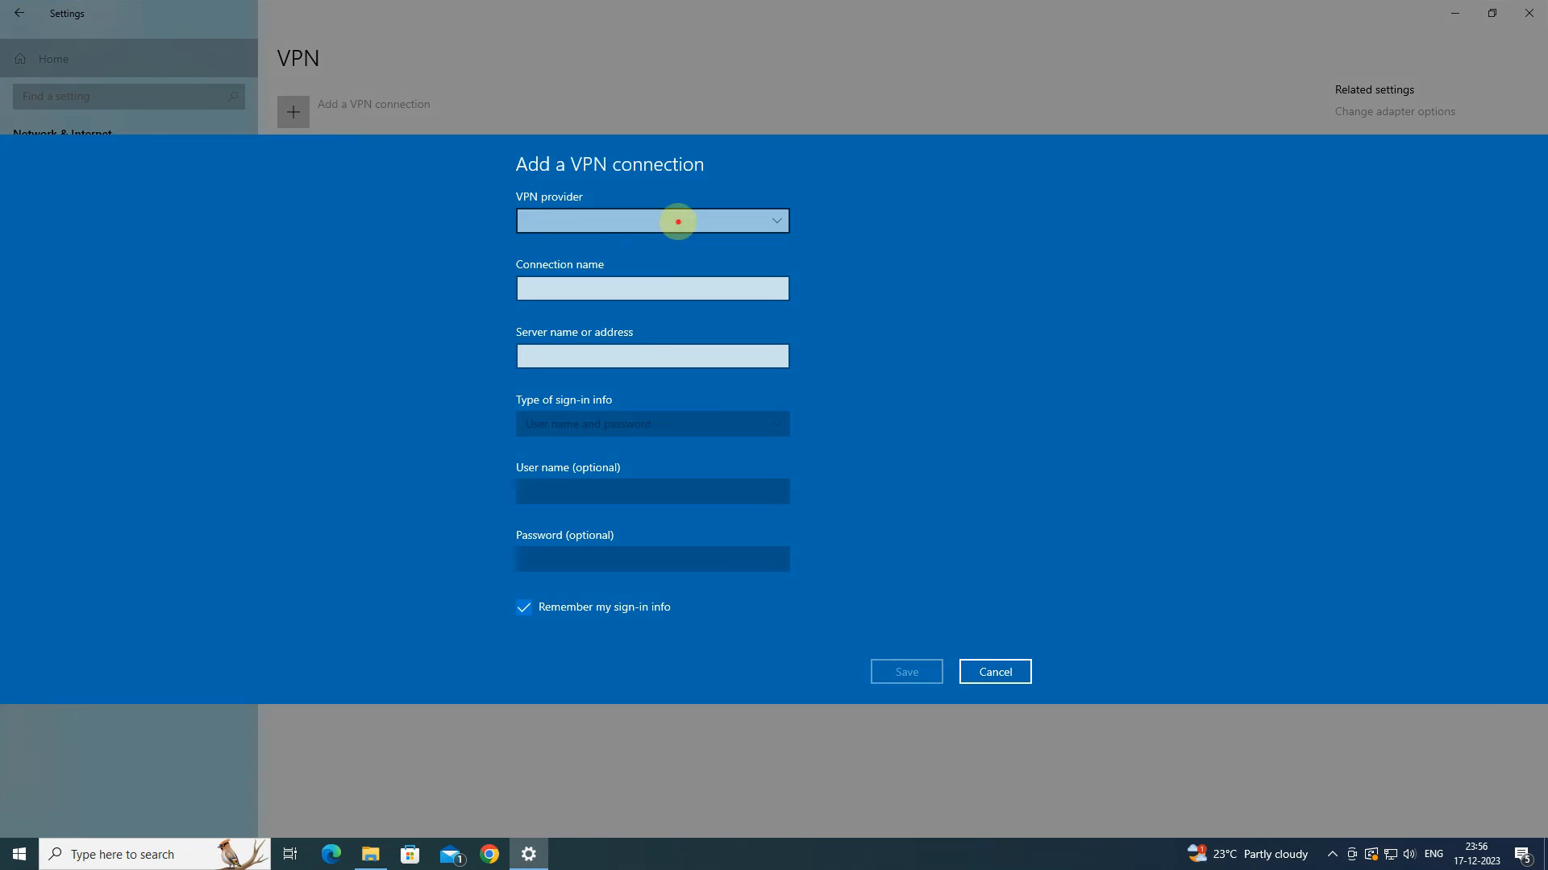
pyautogui.click(677, 221)
pyautogui.click(636, 219)
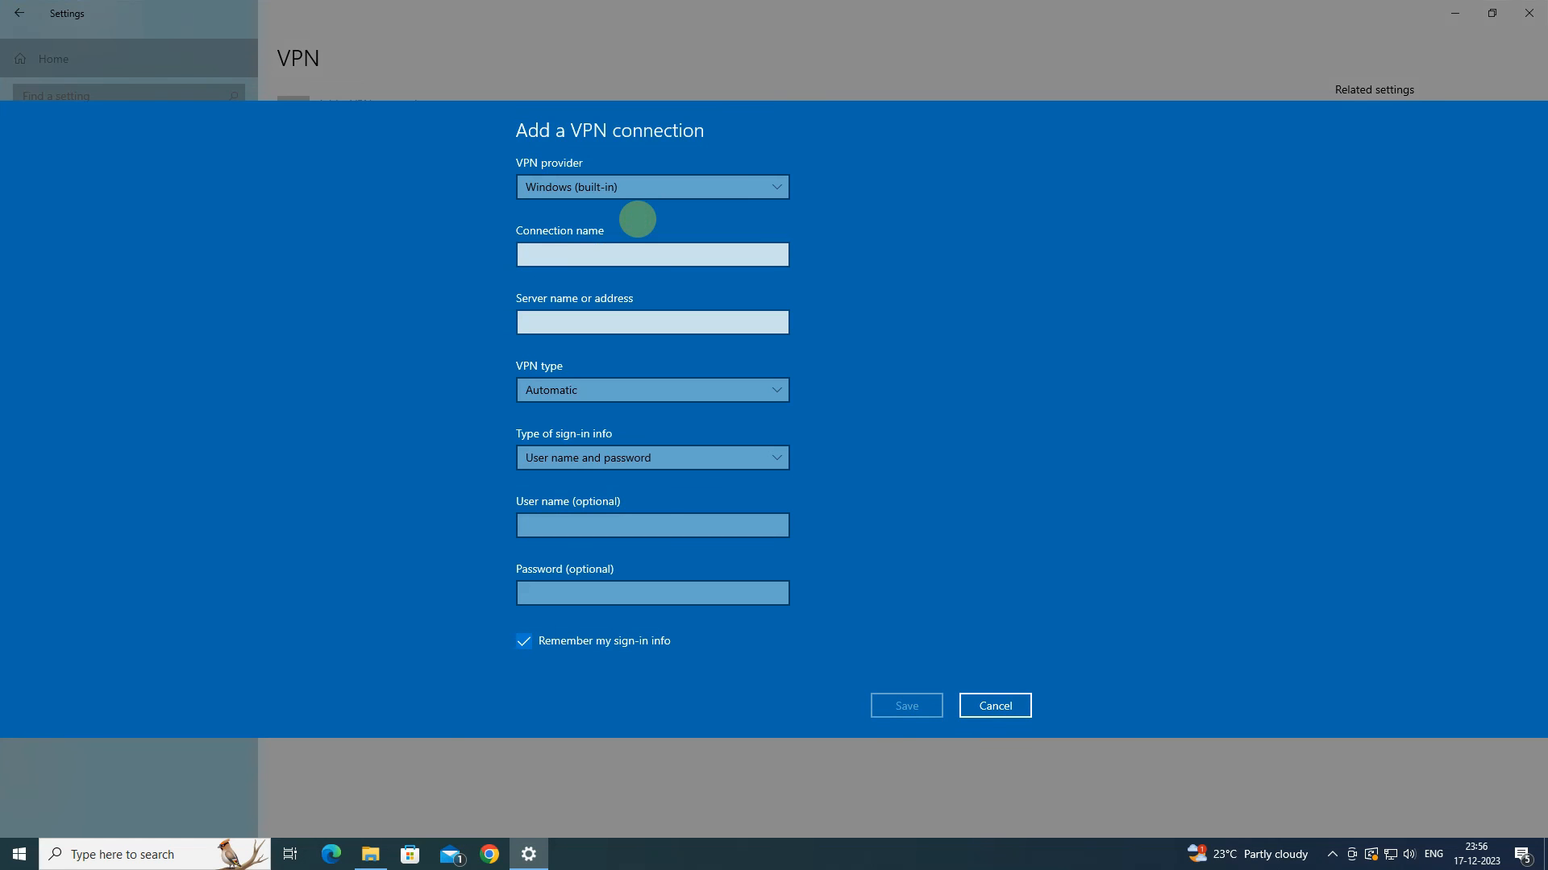
# - Name the connection SSTP_VPN, set its server address to 103.158.44.214 and its VPN type to Secure Socket Tunneling Protocol (SSTP)
pyautogui.click(620, 256)
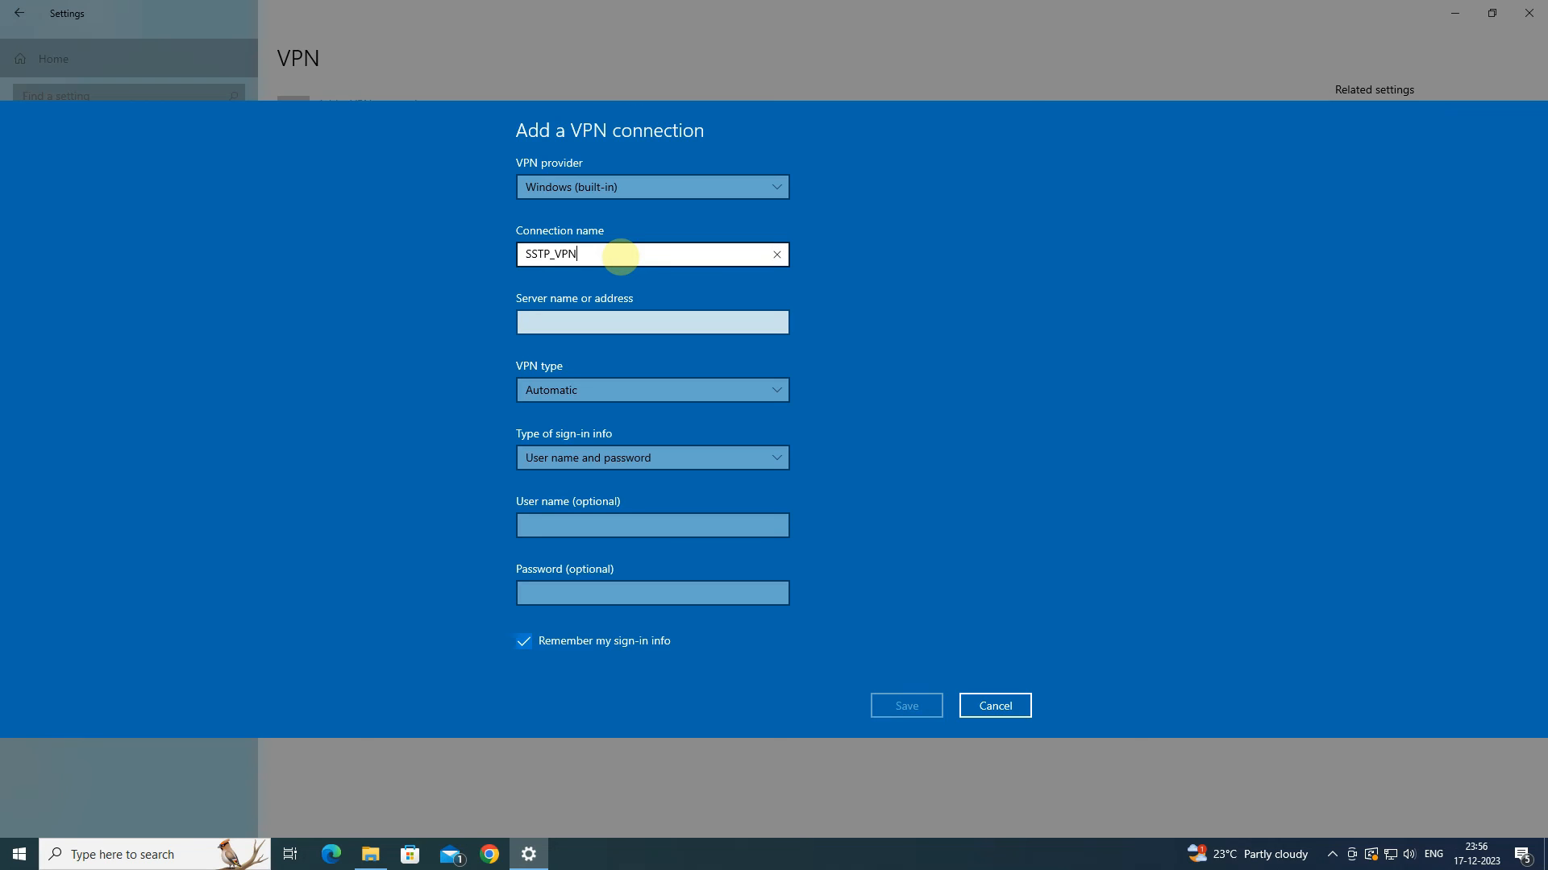
pyautogui.click(594, 320)
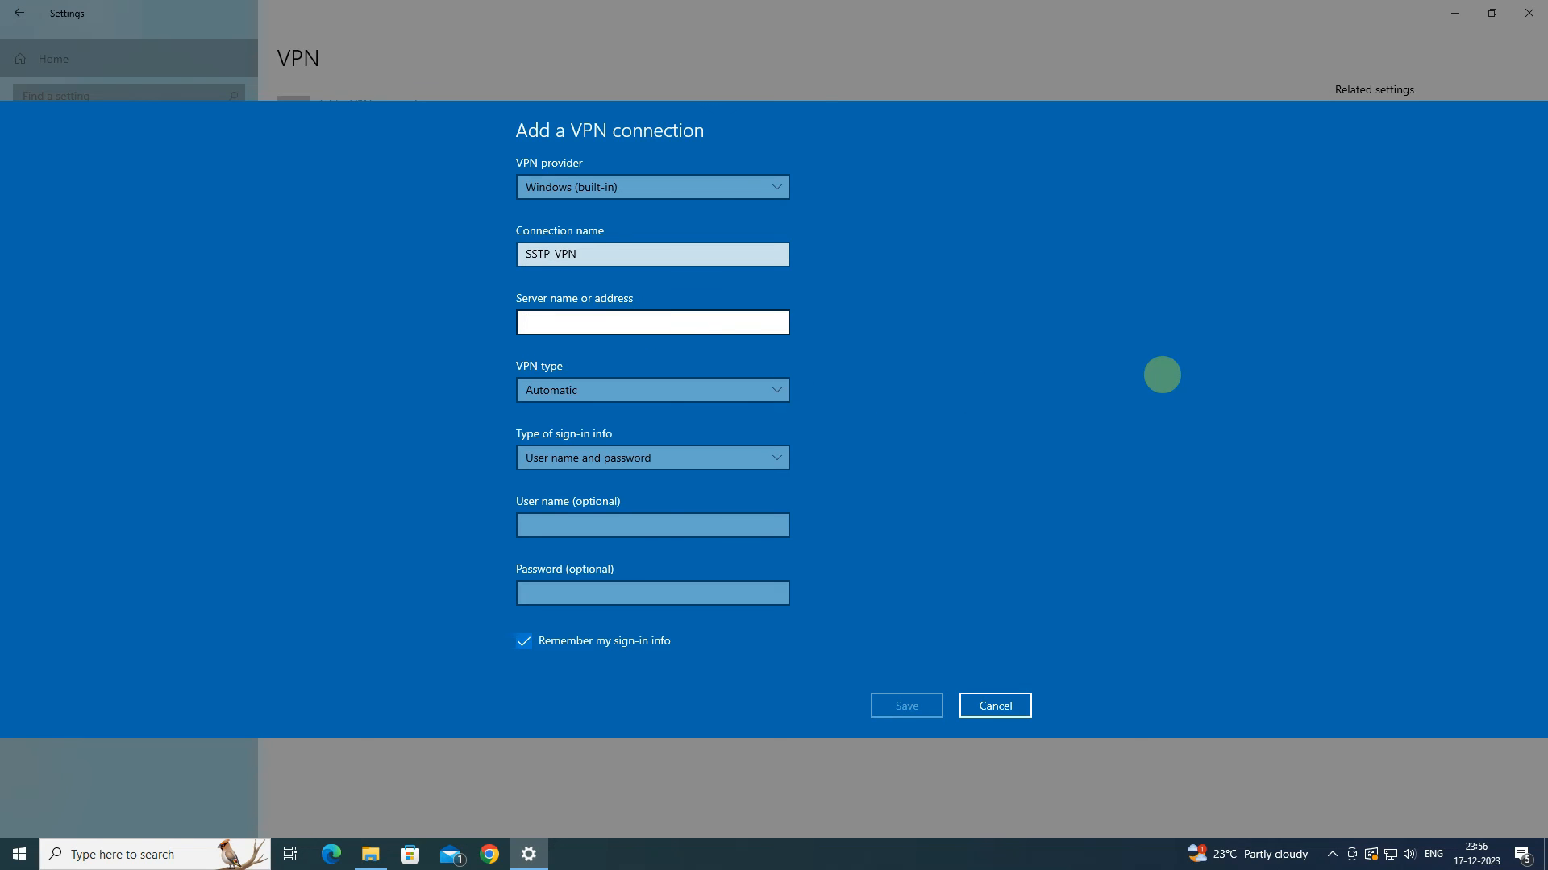
pyautogui.write('103.158.44.214')
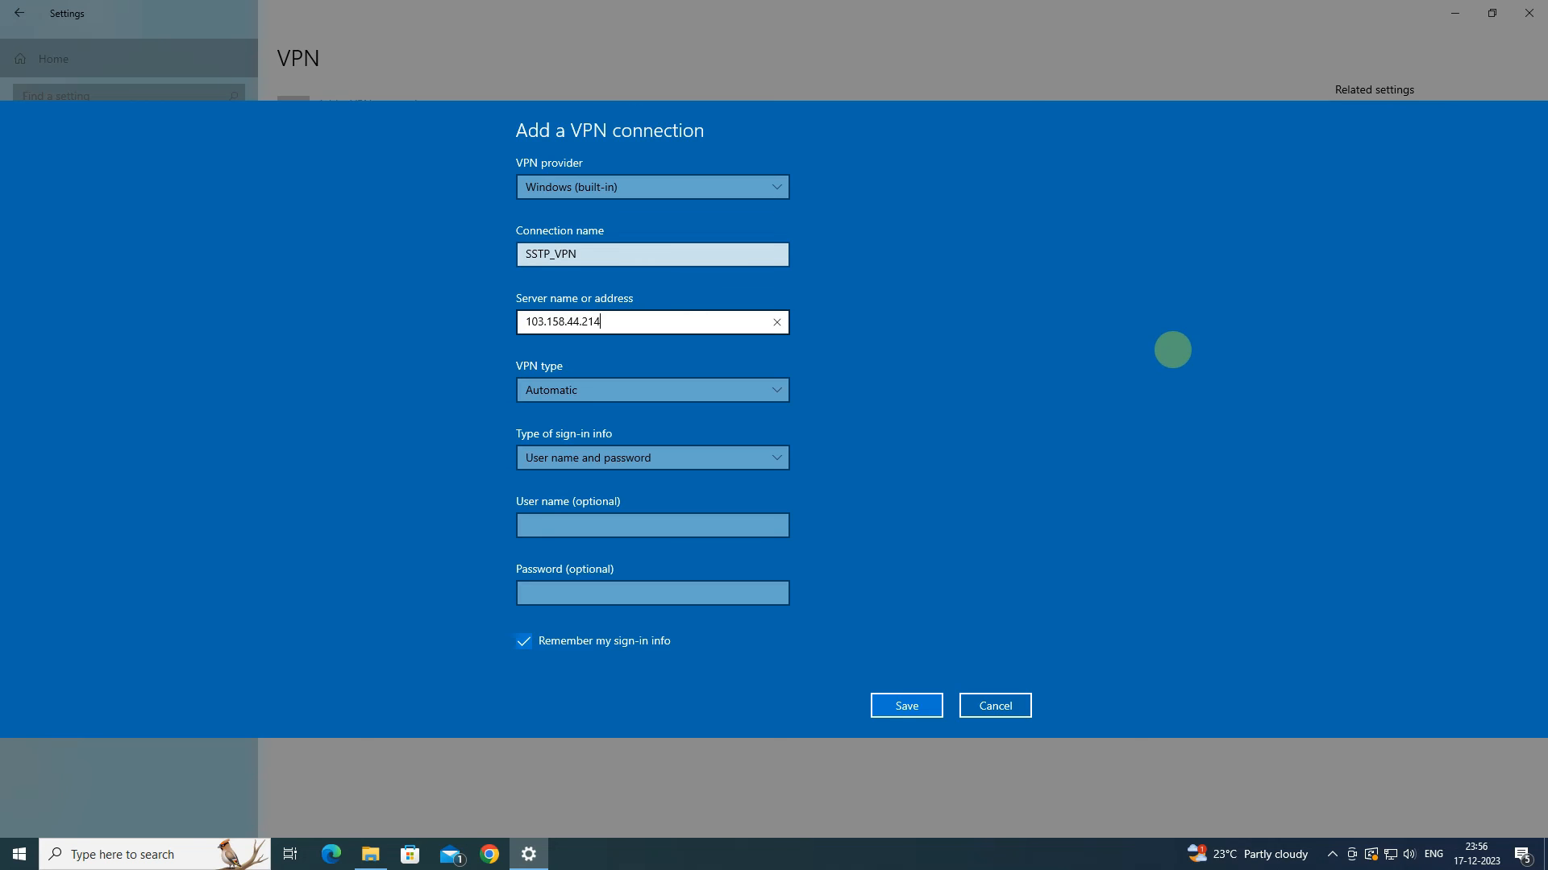
pyautogui.click(736, 390)
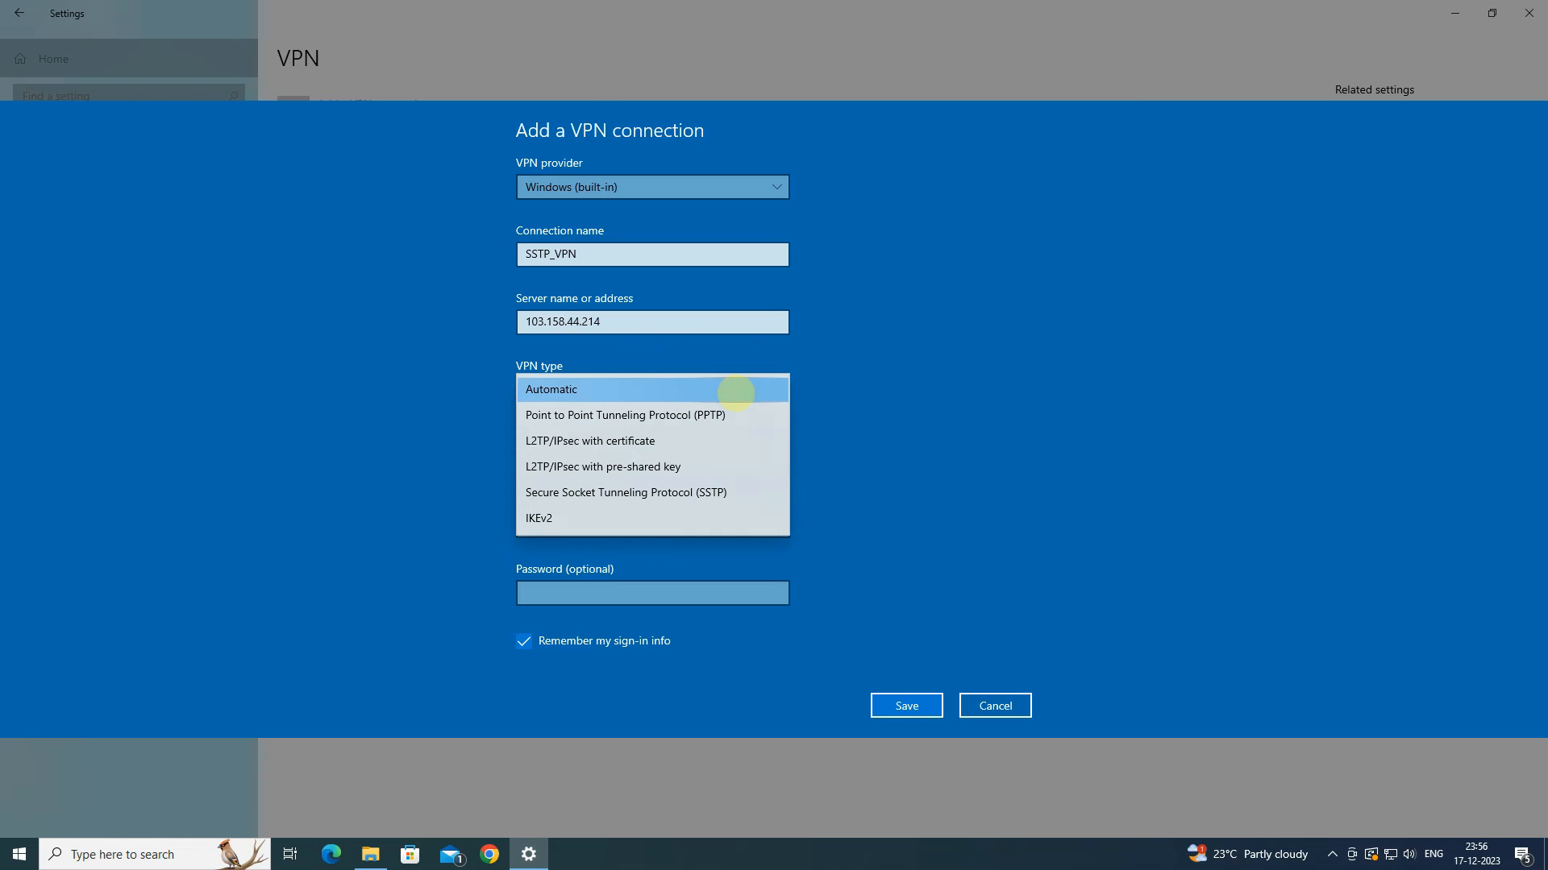
pyautogui.click(717, 494)
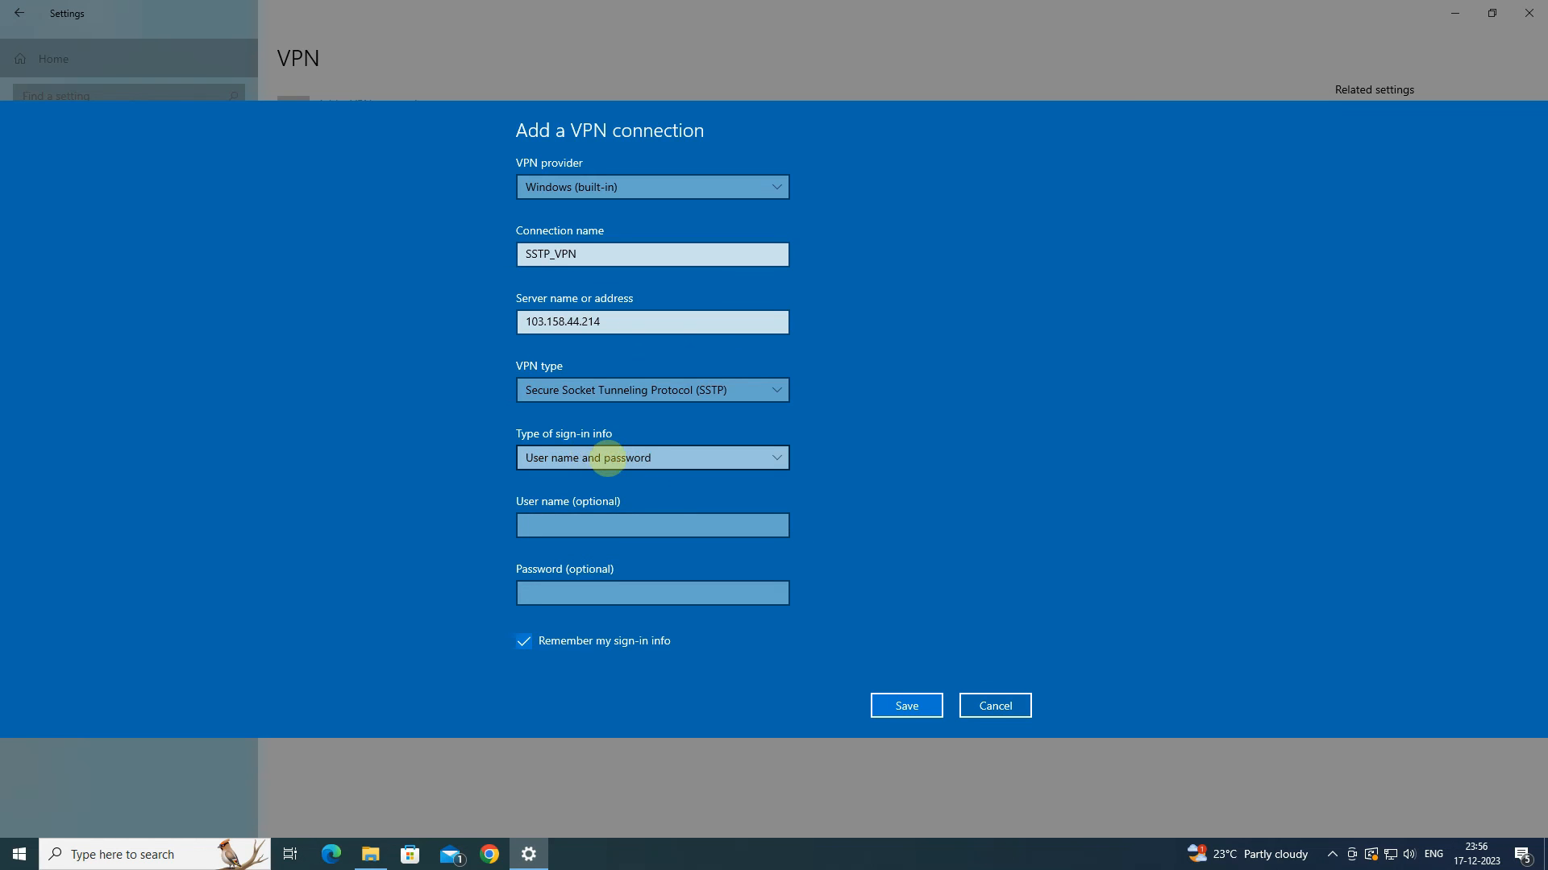
# - Keep user name and password sign-in, enter user name wire and the account password, then save the VPN connection and close Settings
pyautogui.click(606, 457)
pyautogui.click(607, 458)
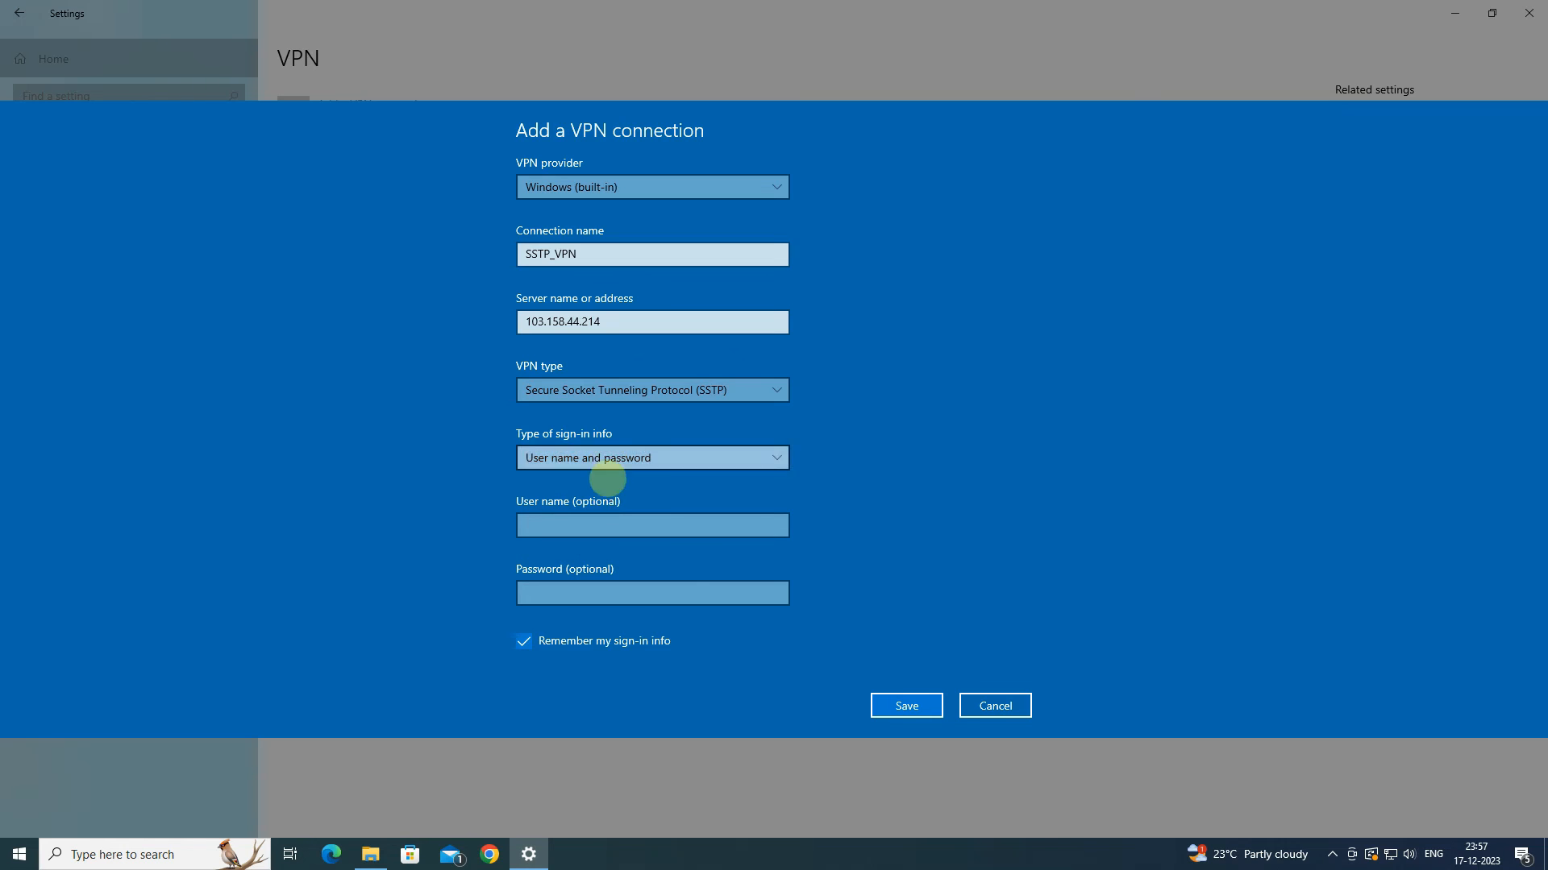
pyautogui.click(594, 524)
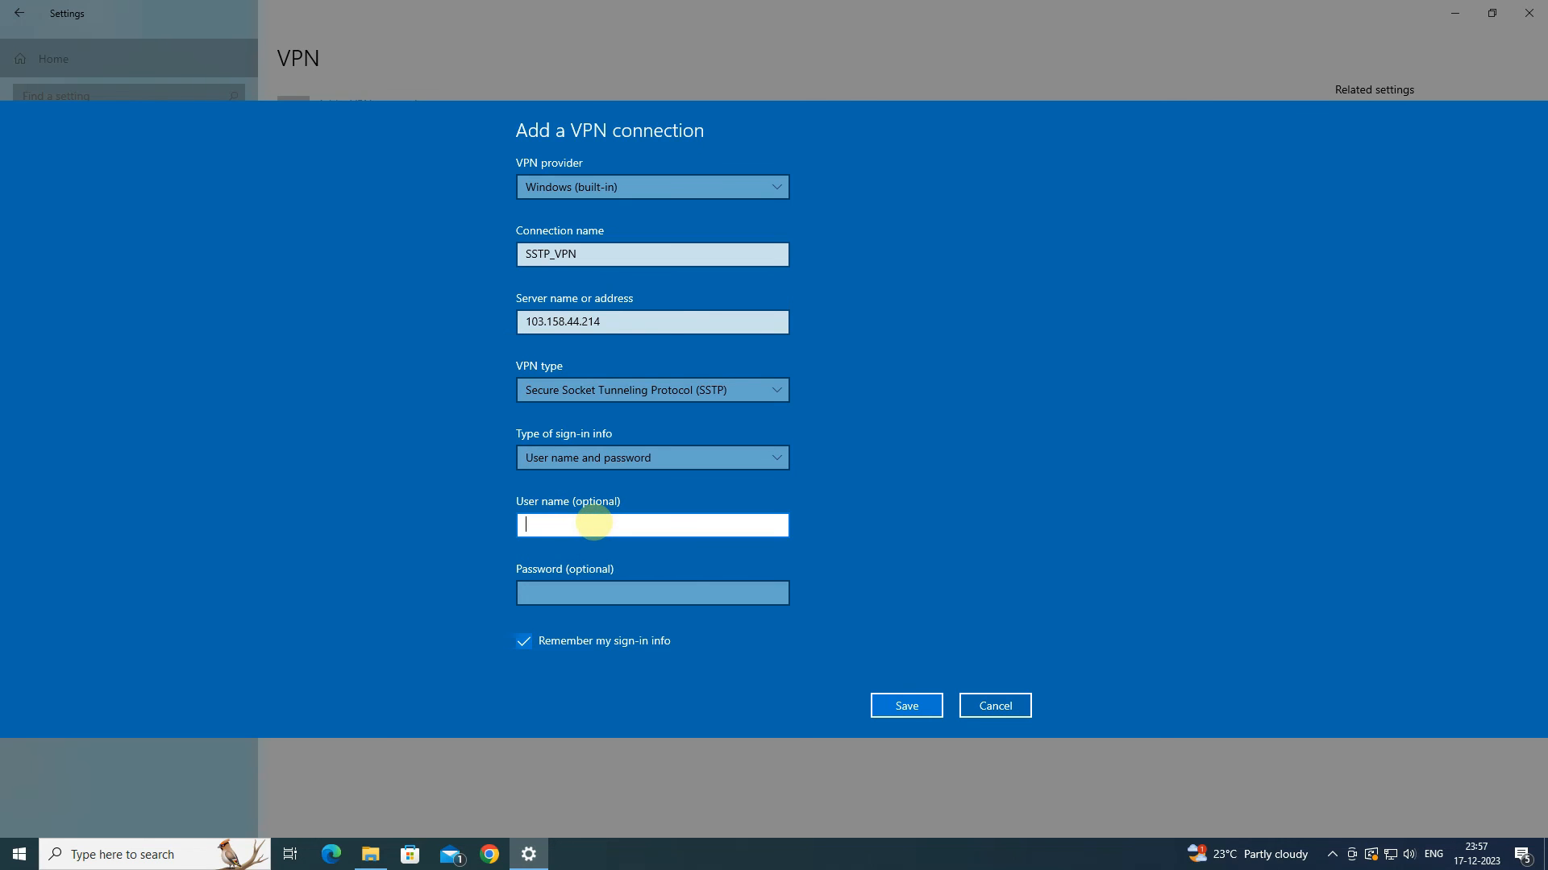
pyautogui.press('Tab')
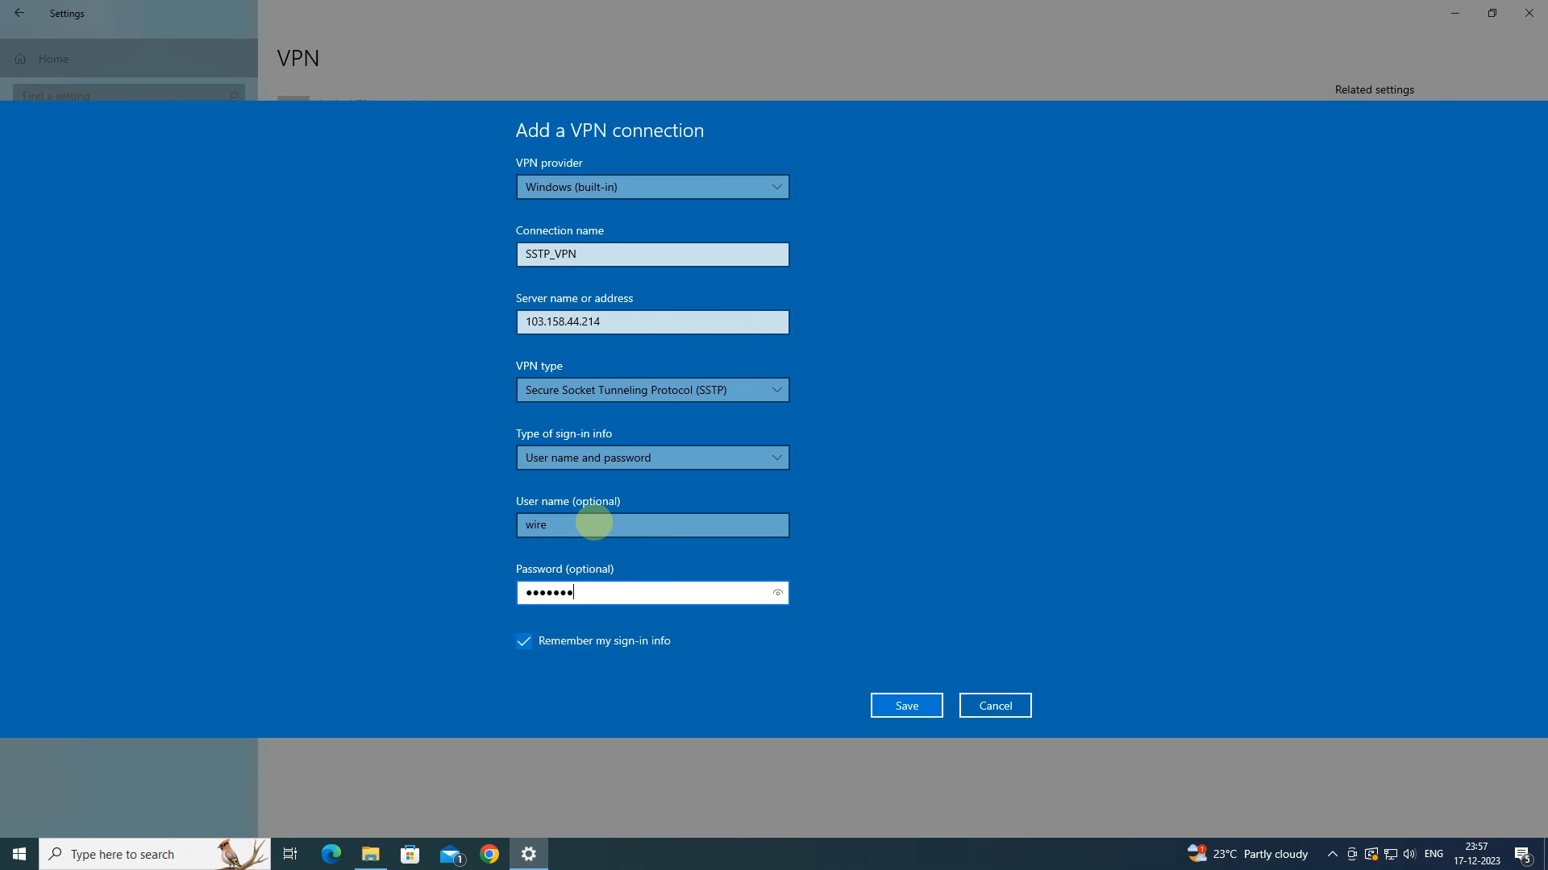
pyautogui.click(906, 705)
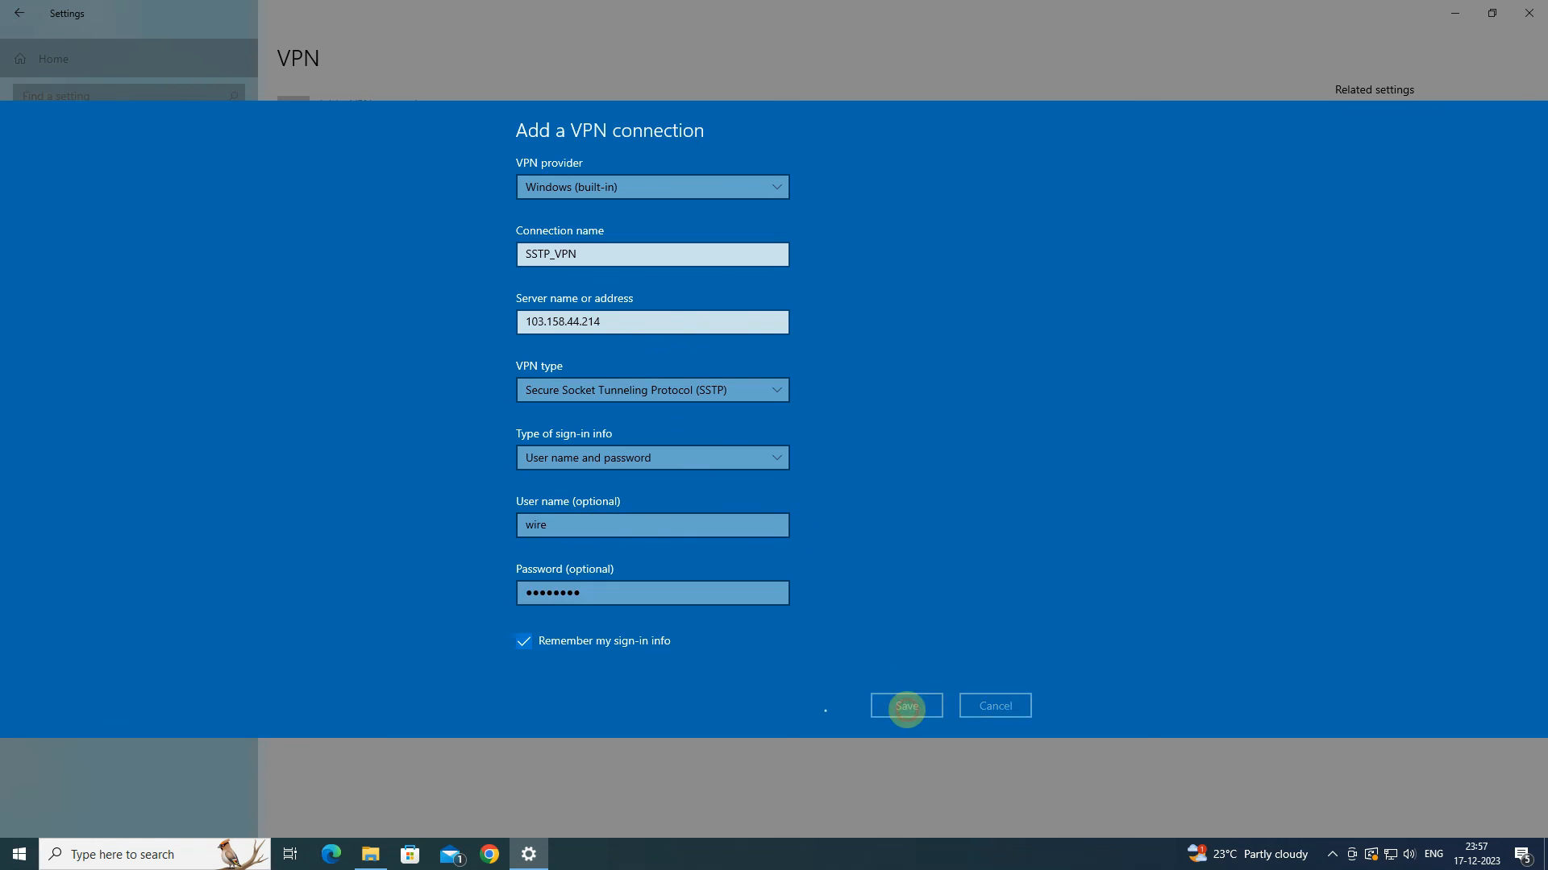
pyautogui.click(1529, 13)
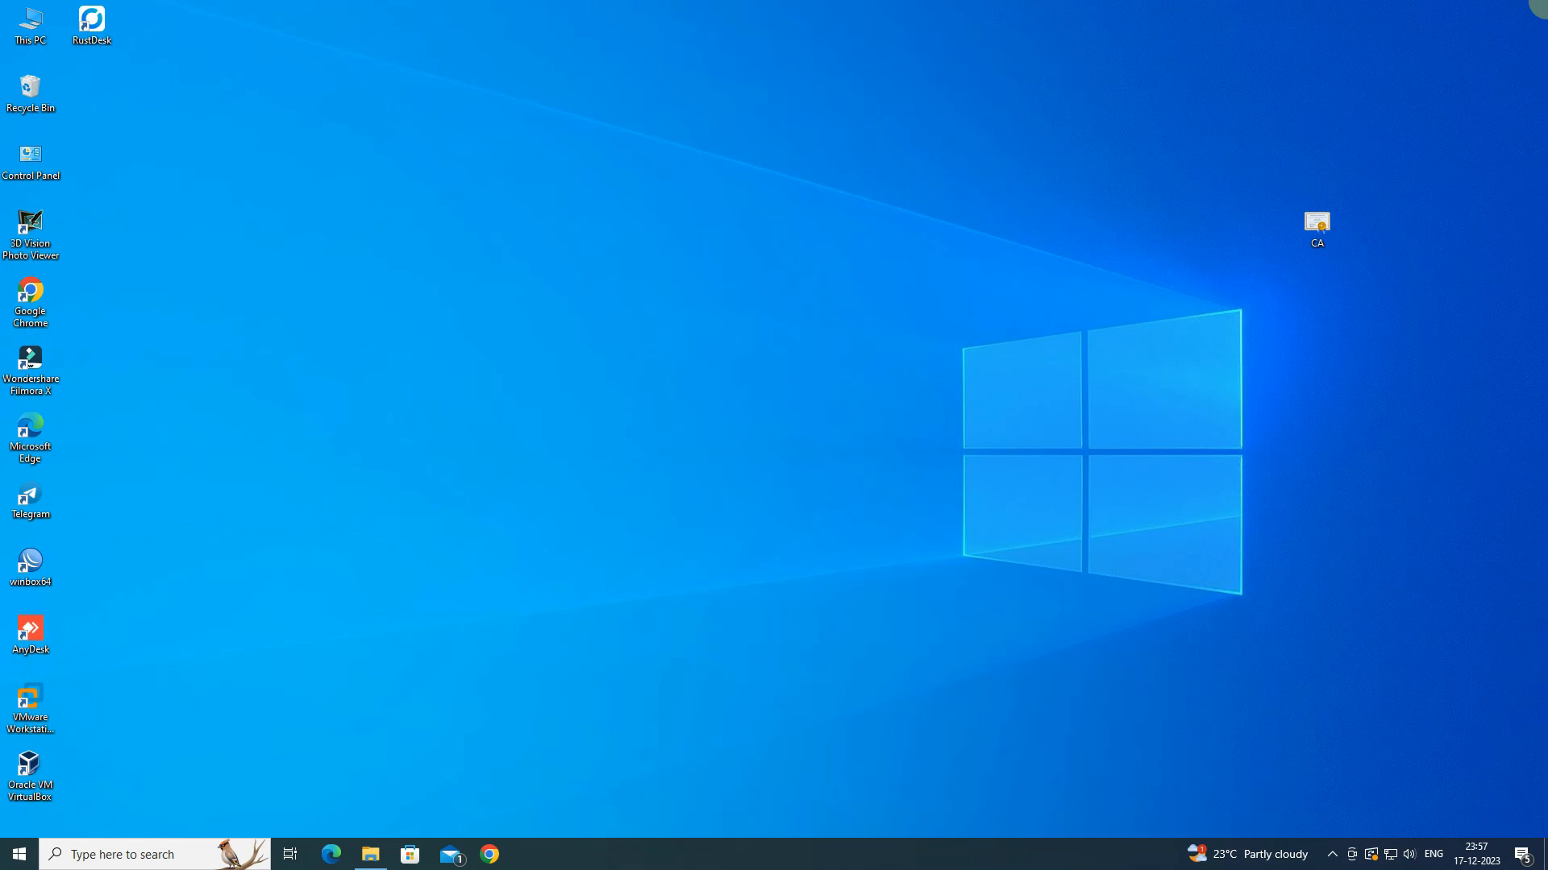
# - Connect to SSTP_VPN from the Windows network list and dismiss the list
pyautogui.click(1390, 854)
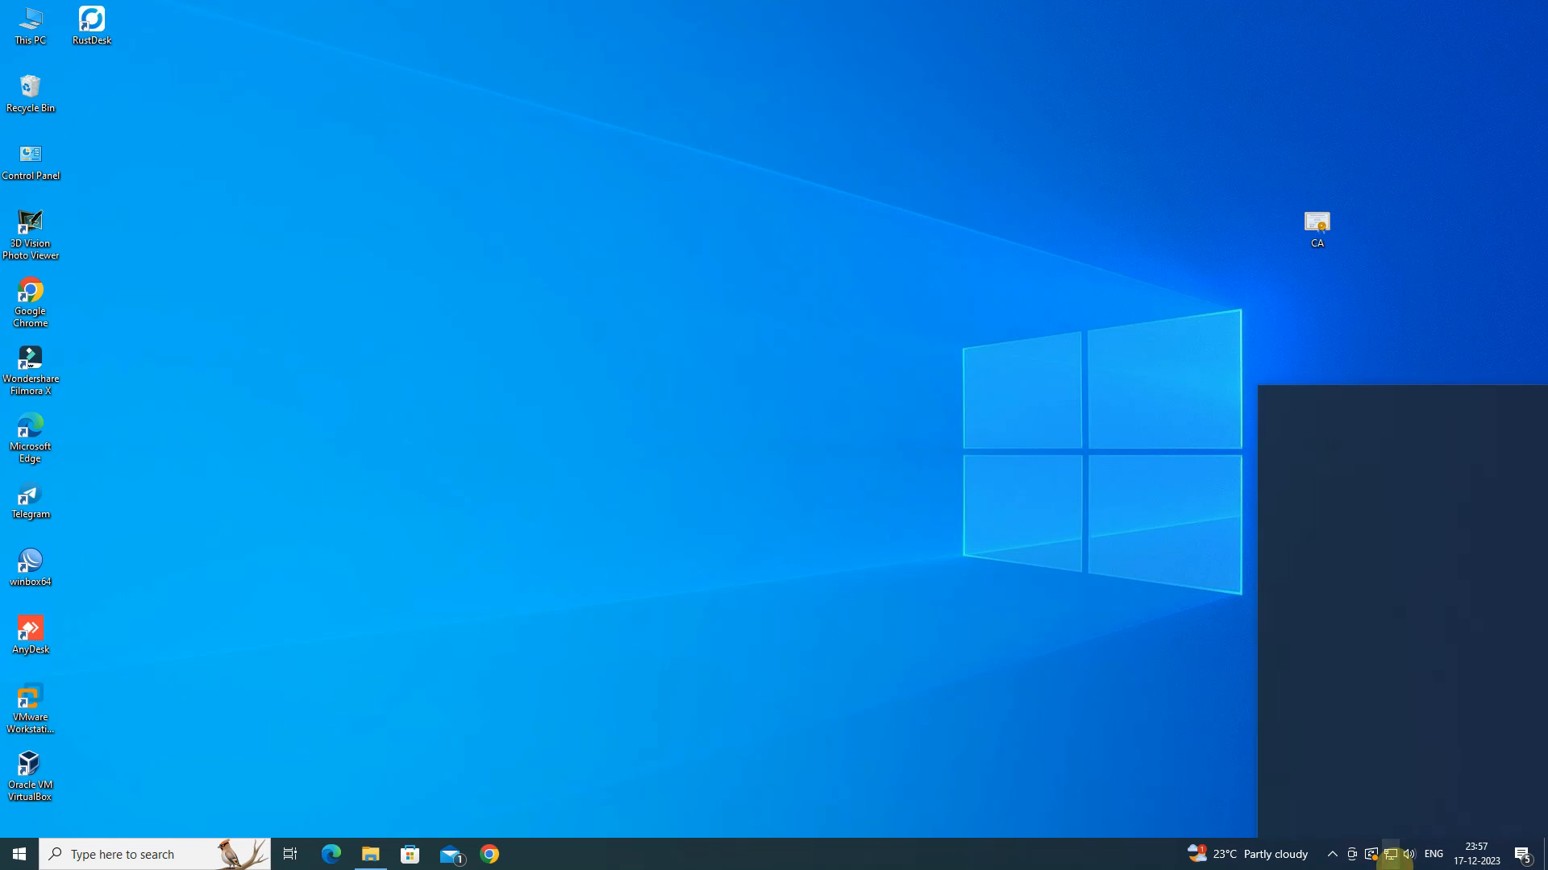
pyautogui.click(1376, 505)
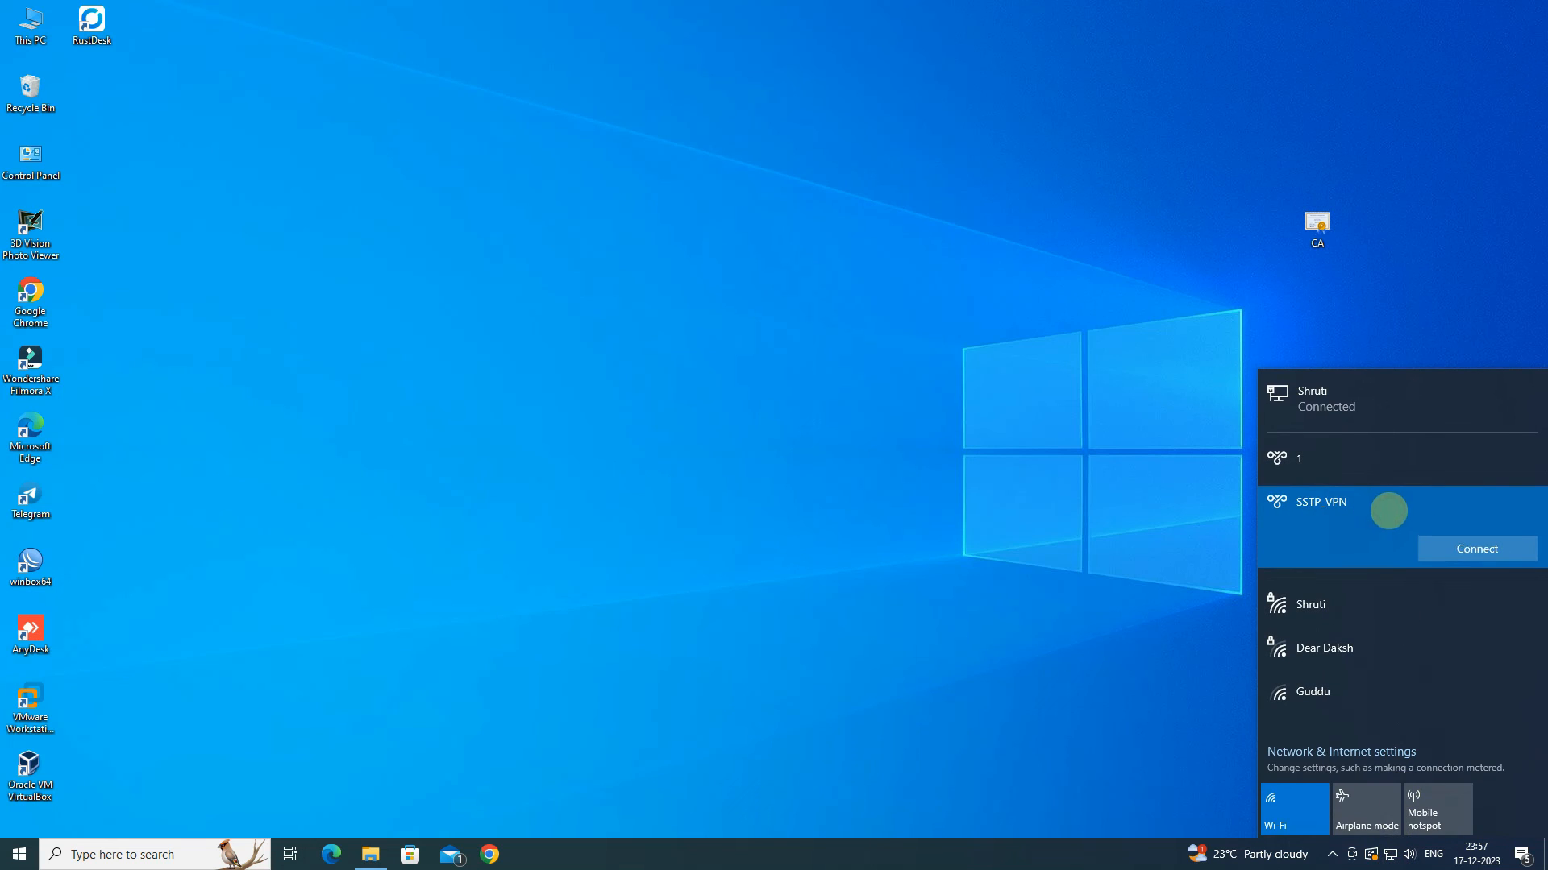
pyautogui.click(1466, 546)
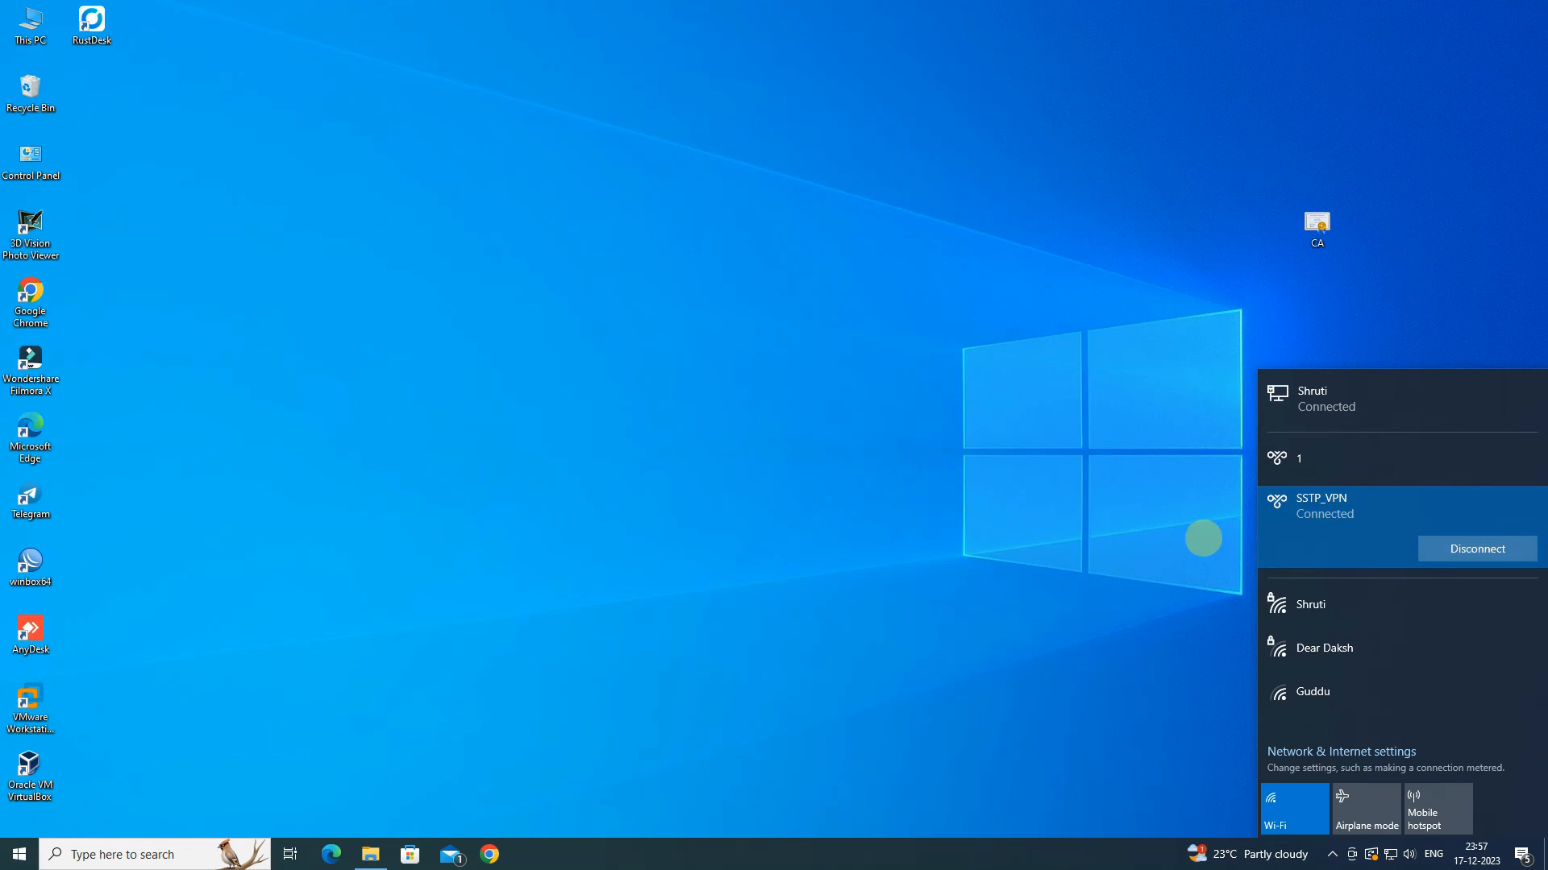
pyautogui.click(1202, 537)
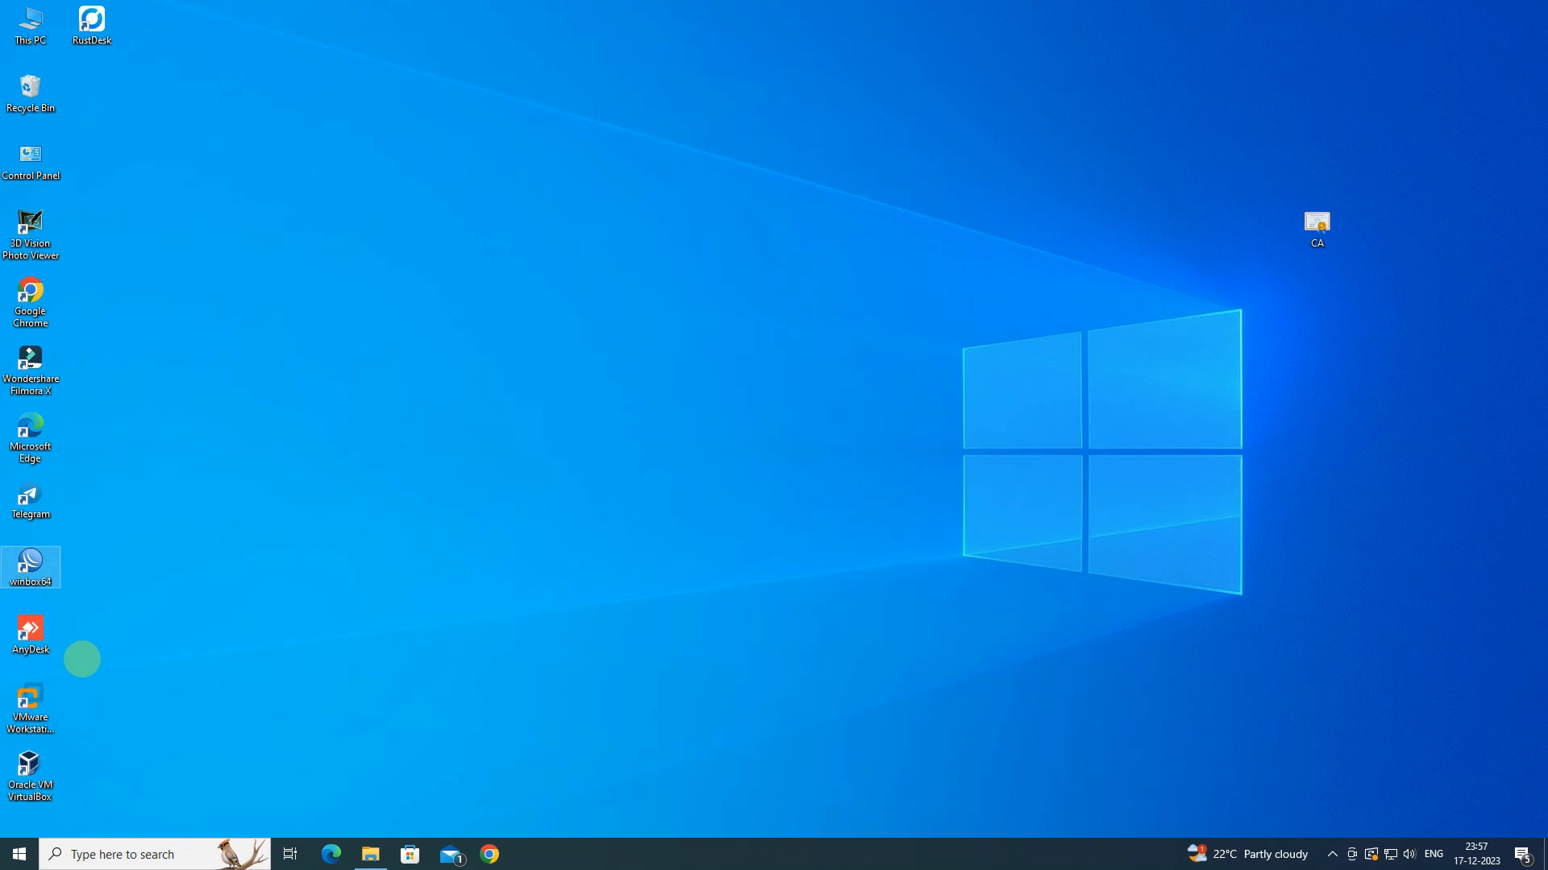
# - Open WinBox, connect to the router with the saved login, and close its file list
pyautogui.doubleClick(31, 564)
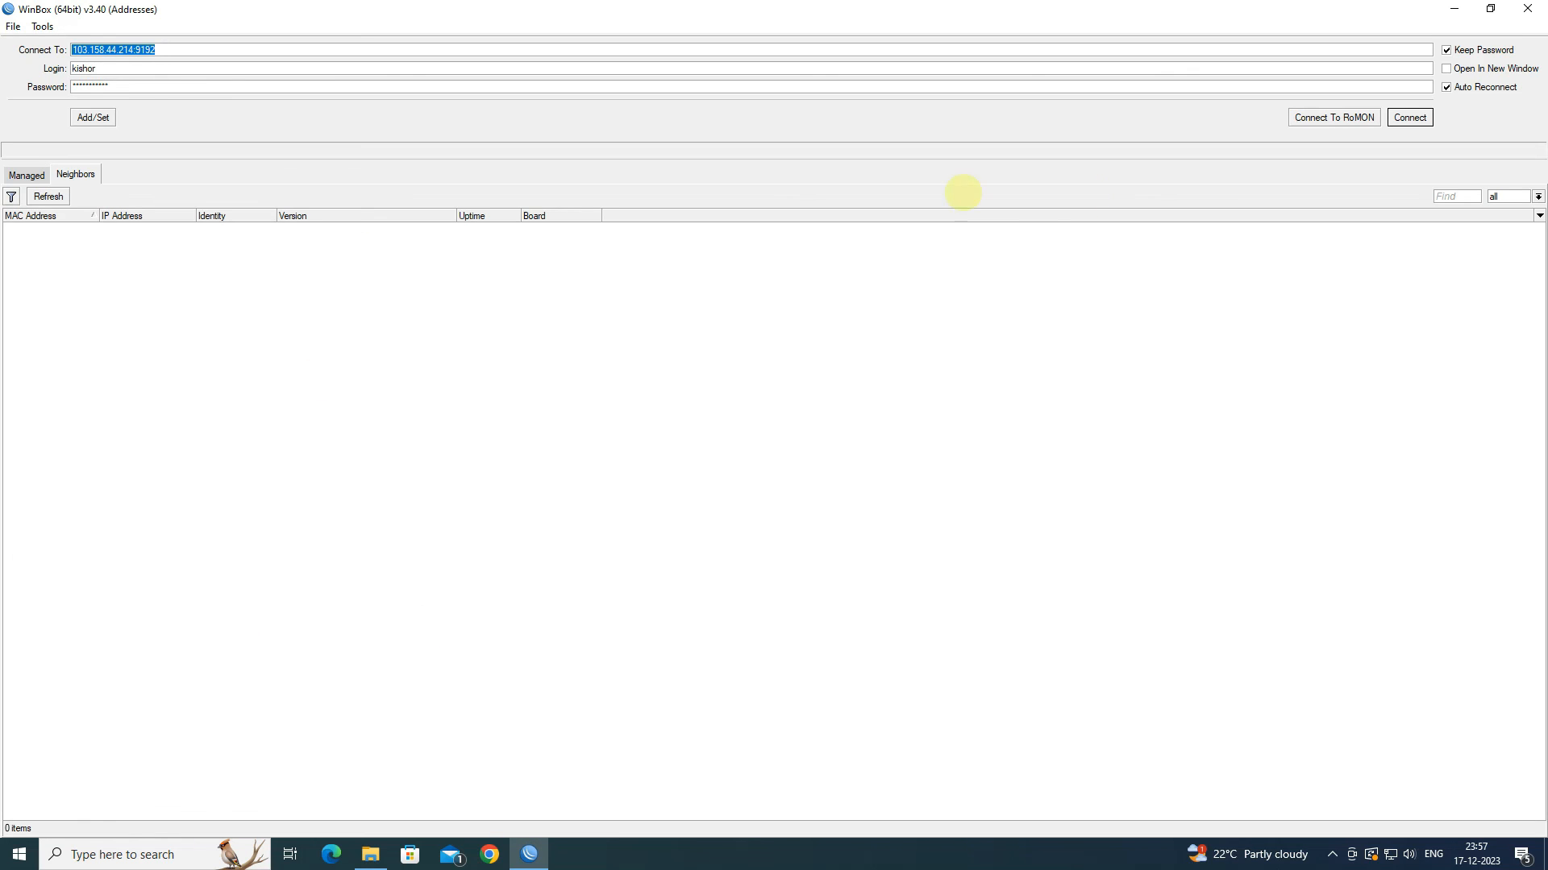
pyautogui.click(1412, 118)
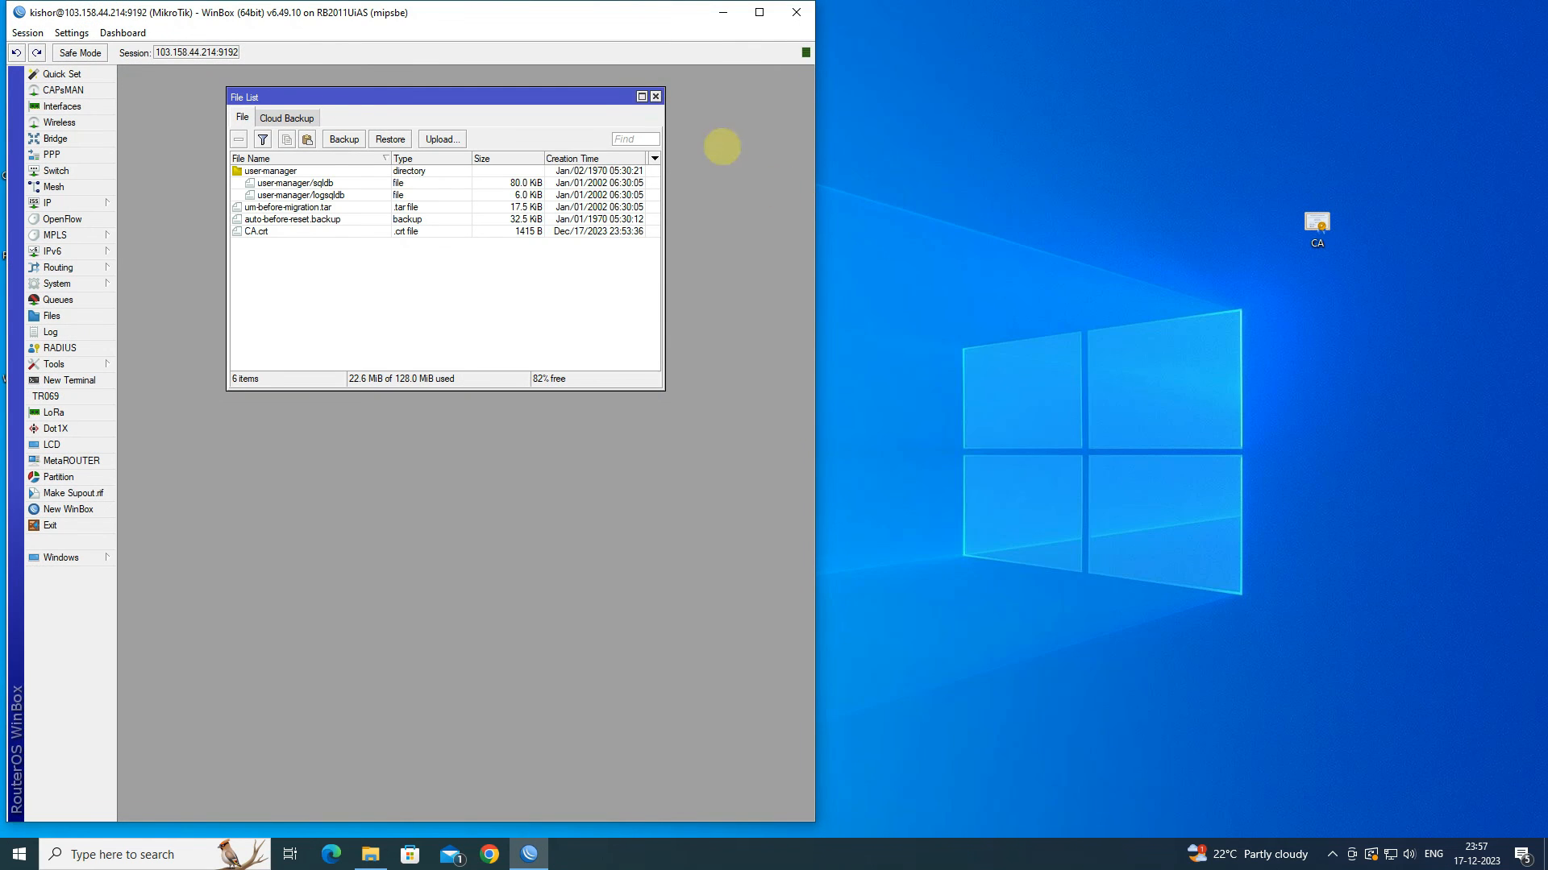
pyautogui.click(650, 97)
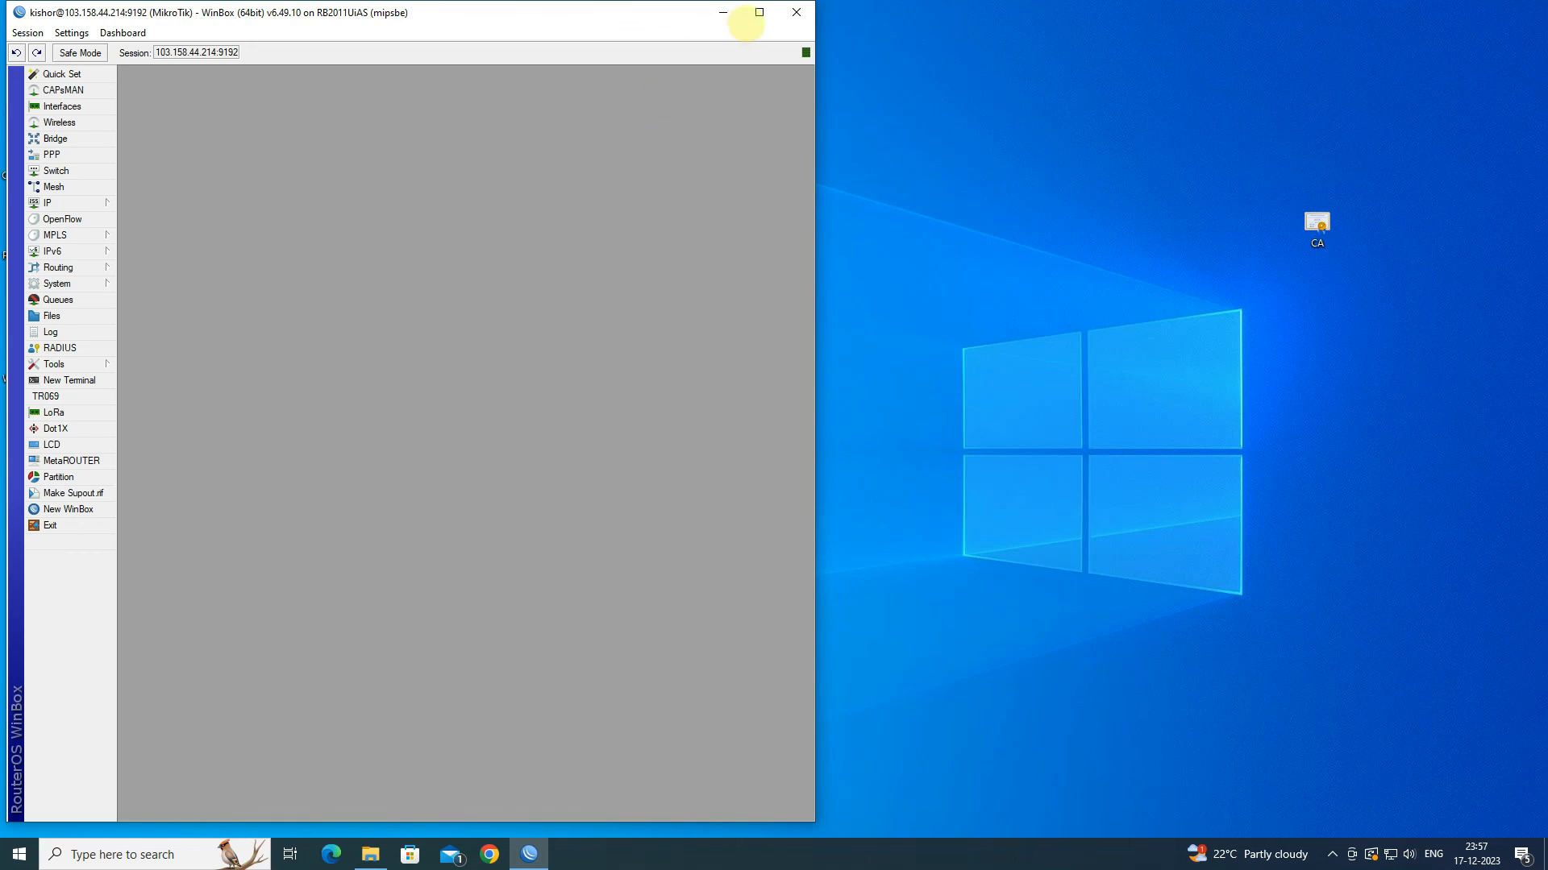
pyautogui.click(758, 13)
# - Open the SSTP server binding in the router's interface list and inspect its traffic, status and general details
pyautogui.click(81, 101)
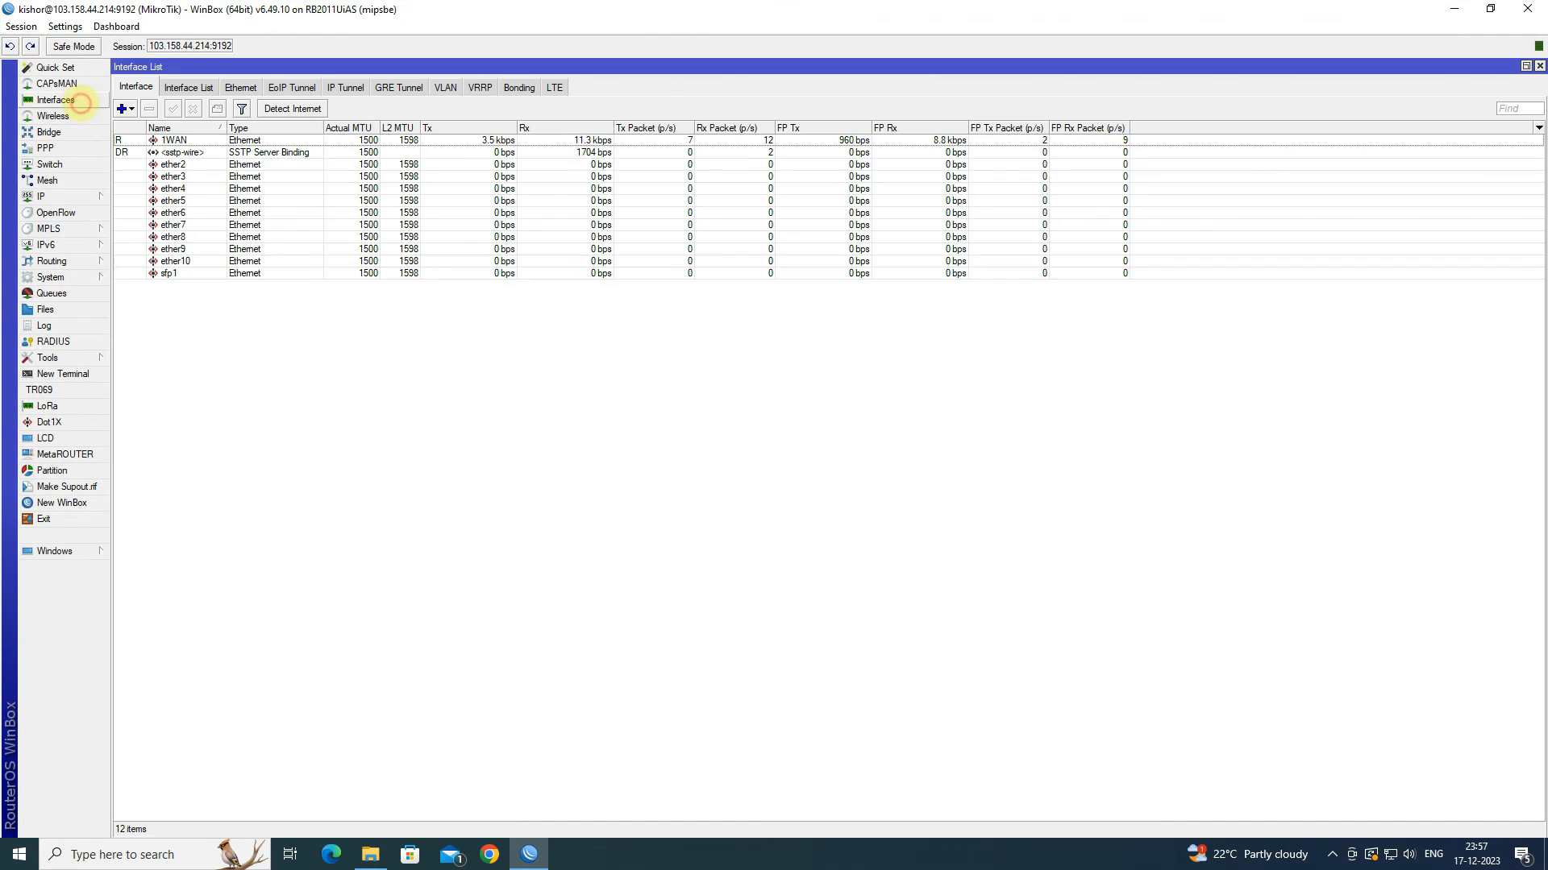
pyautogui.click(214, 152)
pyautogui.doubleClick(214, 153)
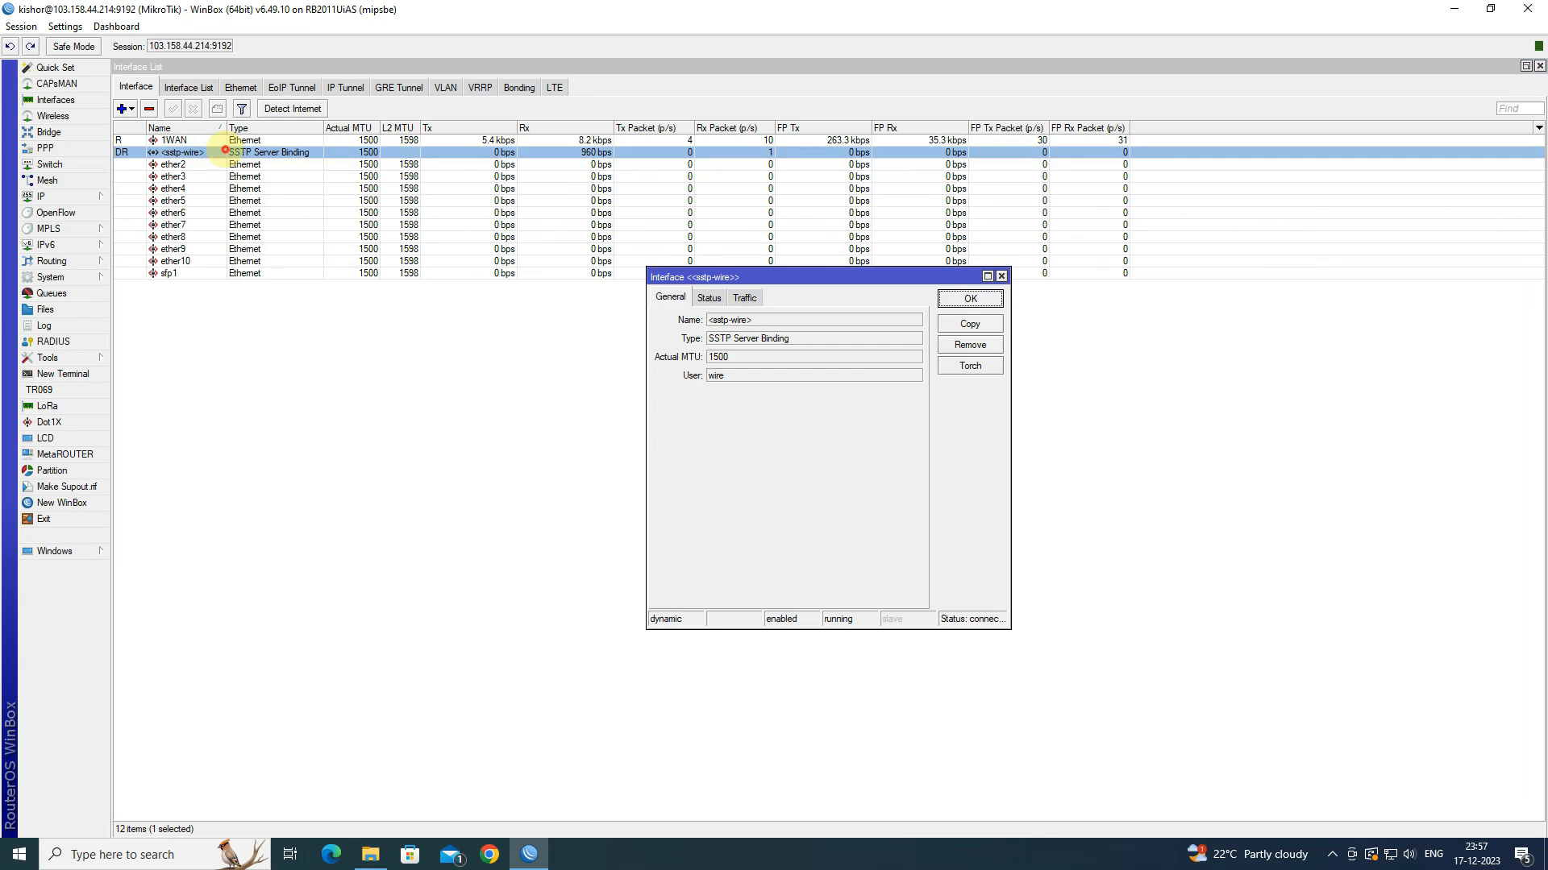
pyautogui.click(745, 298)
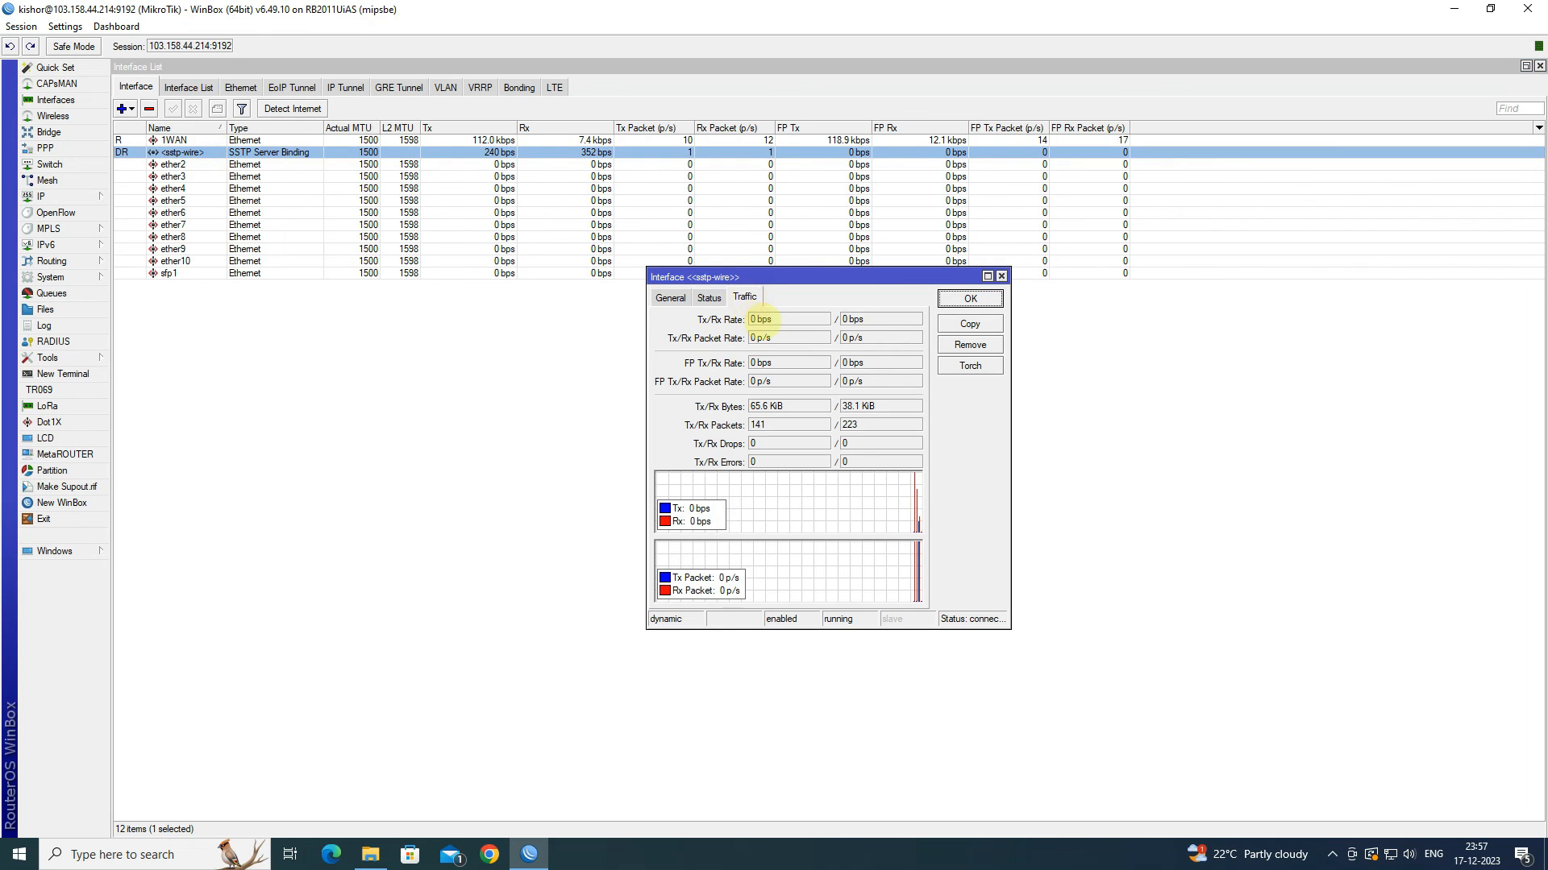
pyautogui.click(710, 298)
pyautogui.click(672, 298)
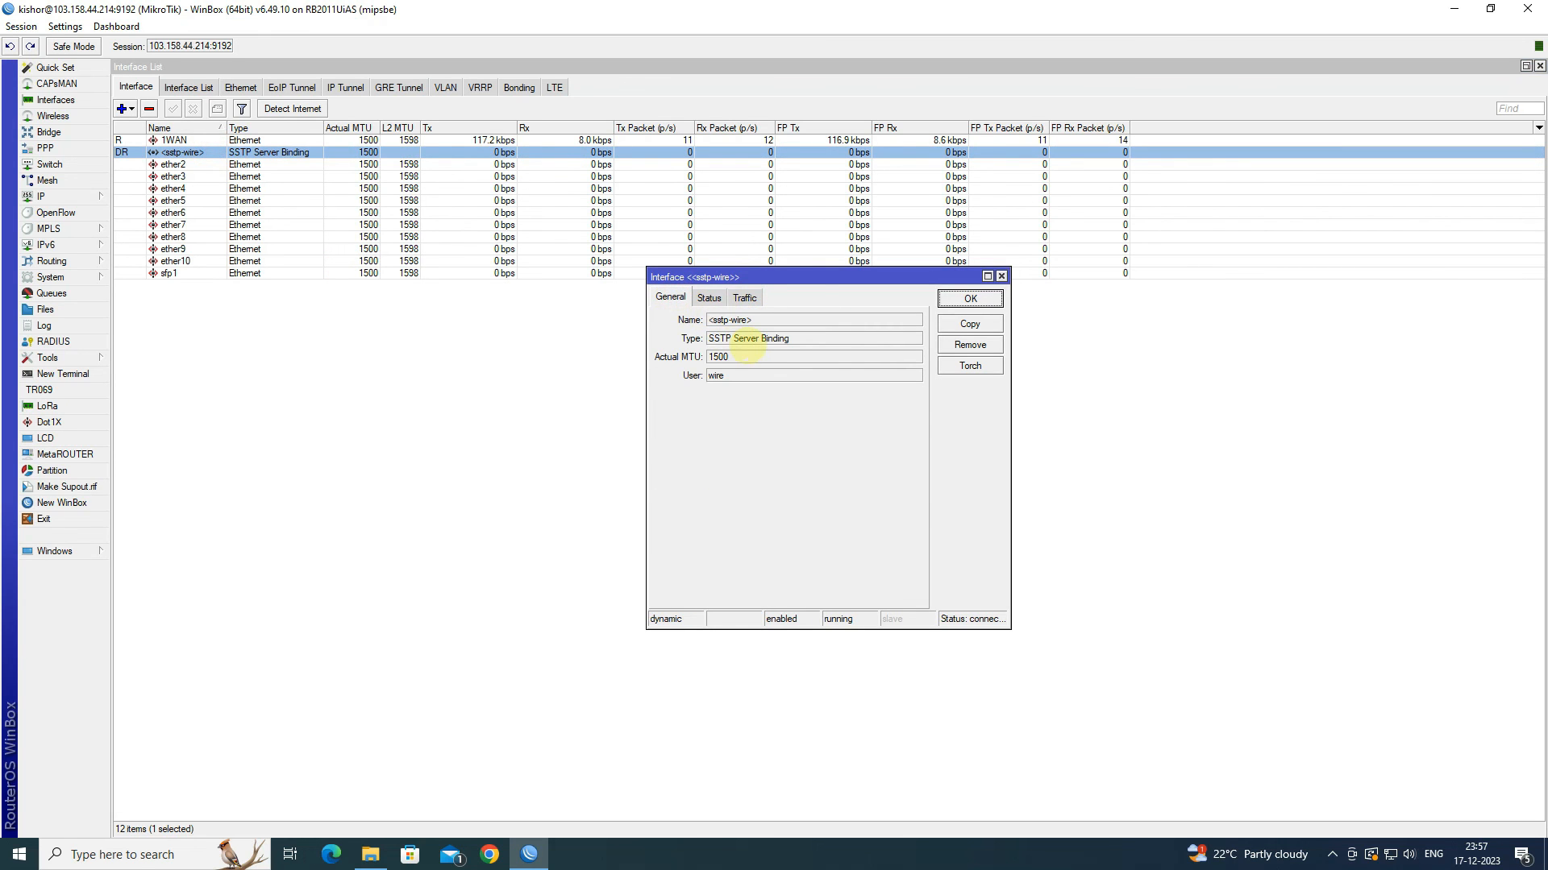
# - Switch to Chrome, search for "what is my ip" and highlight the public IP address in the results
pyautogui.click(490, 853)
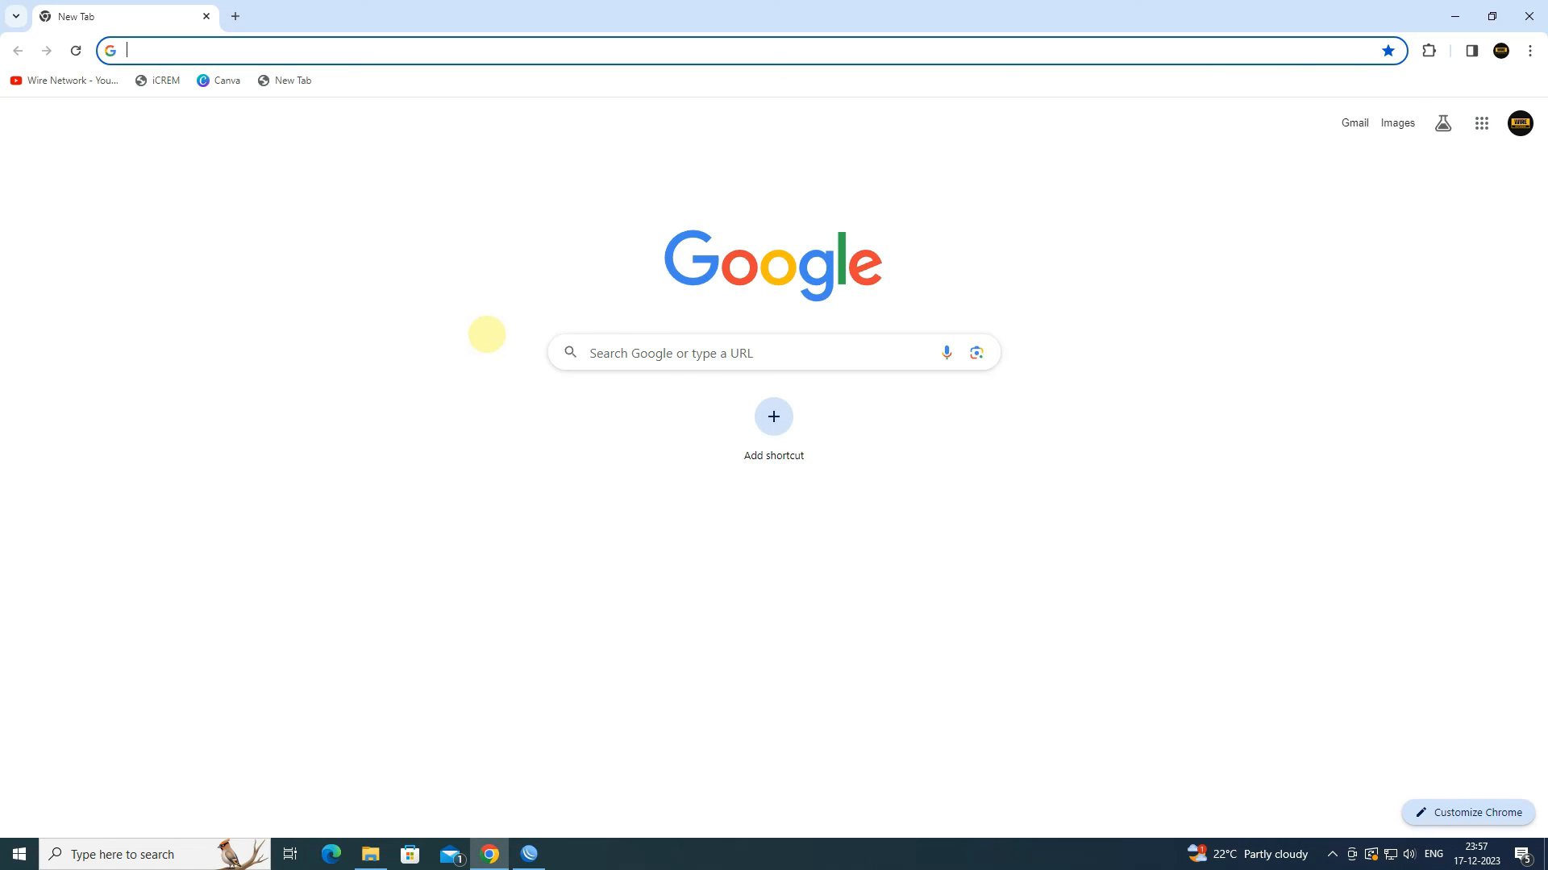
pyautogui.write('what is super thanks in youtube')
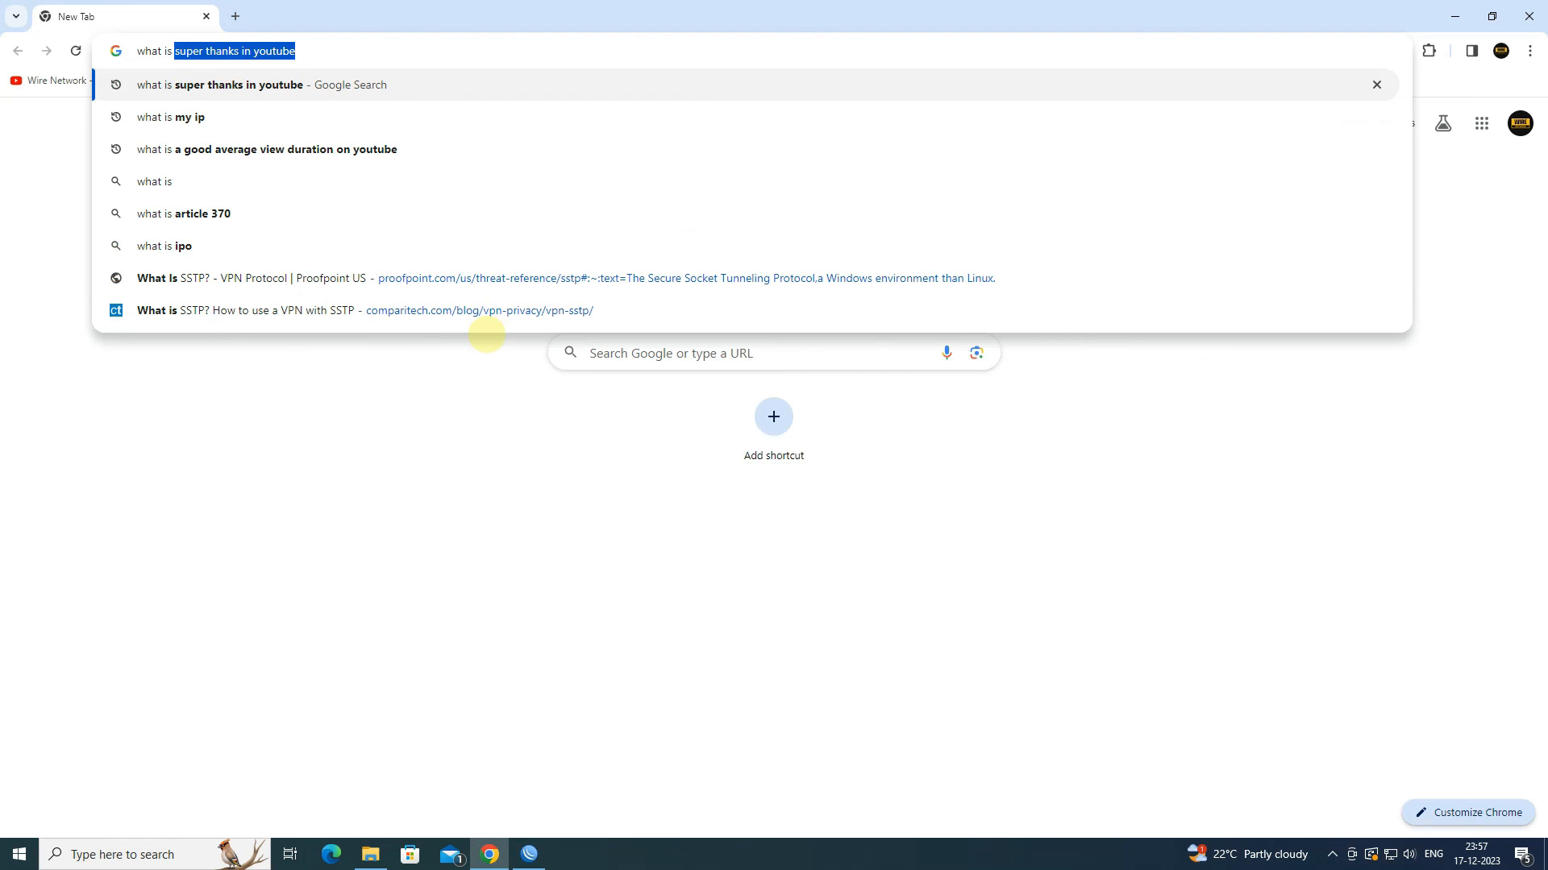
pyautogui.press('Down')
pyautogui.press('Return')
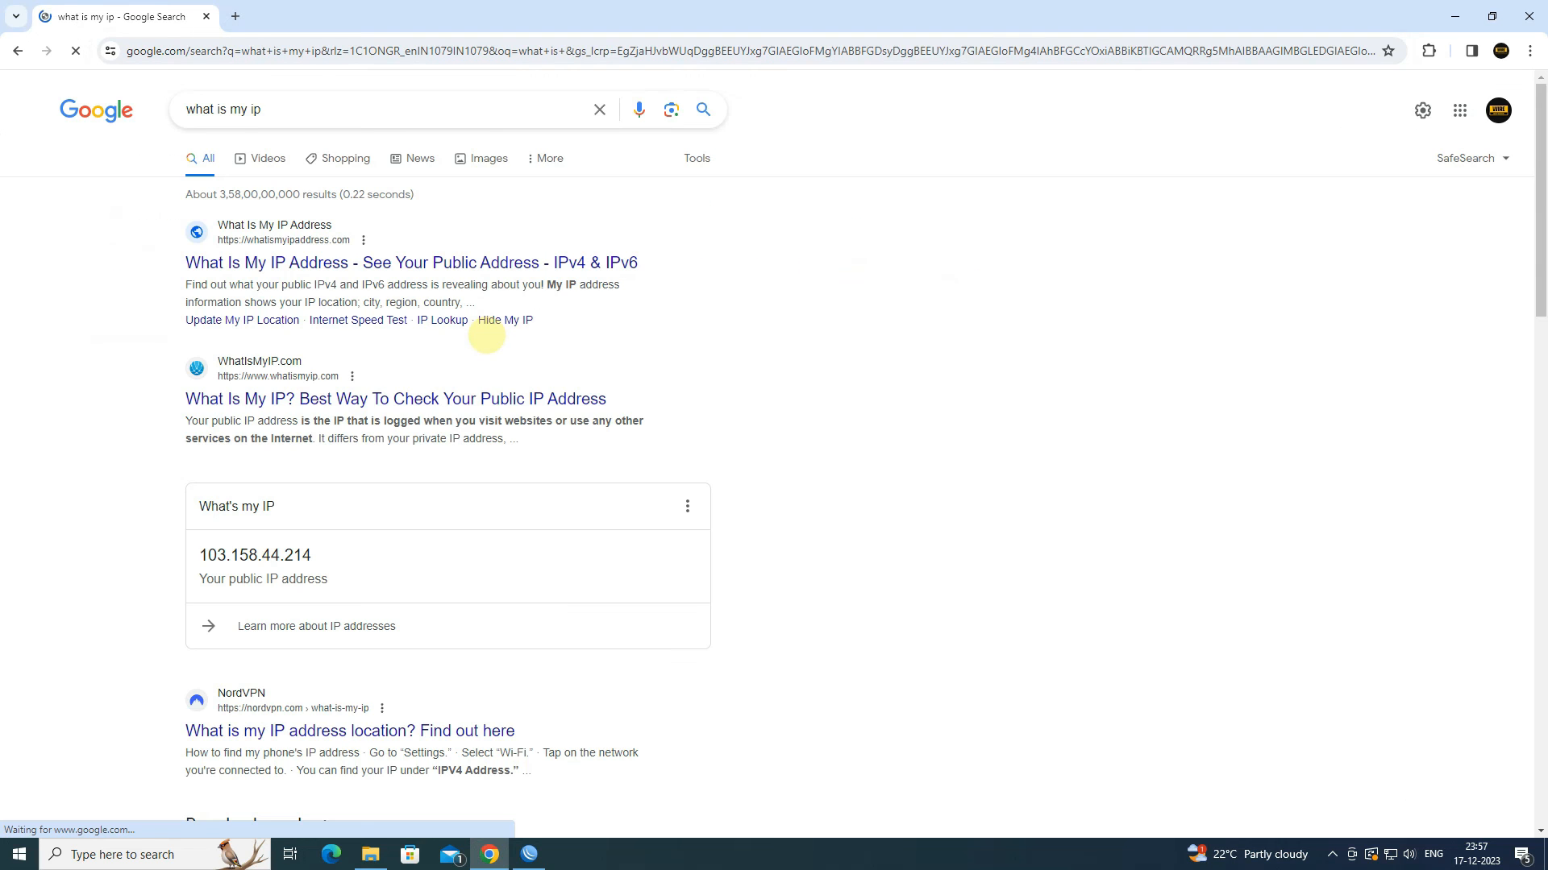
pyautogui.scroll(-3, 480, 342)
pyautogui.moveTo(335, 307); pyautogui.dragTo(180, 311)
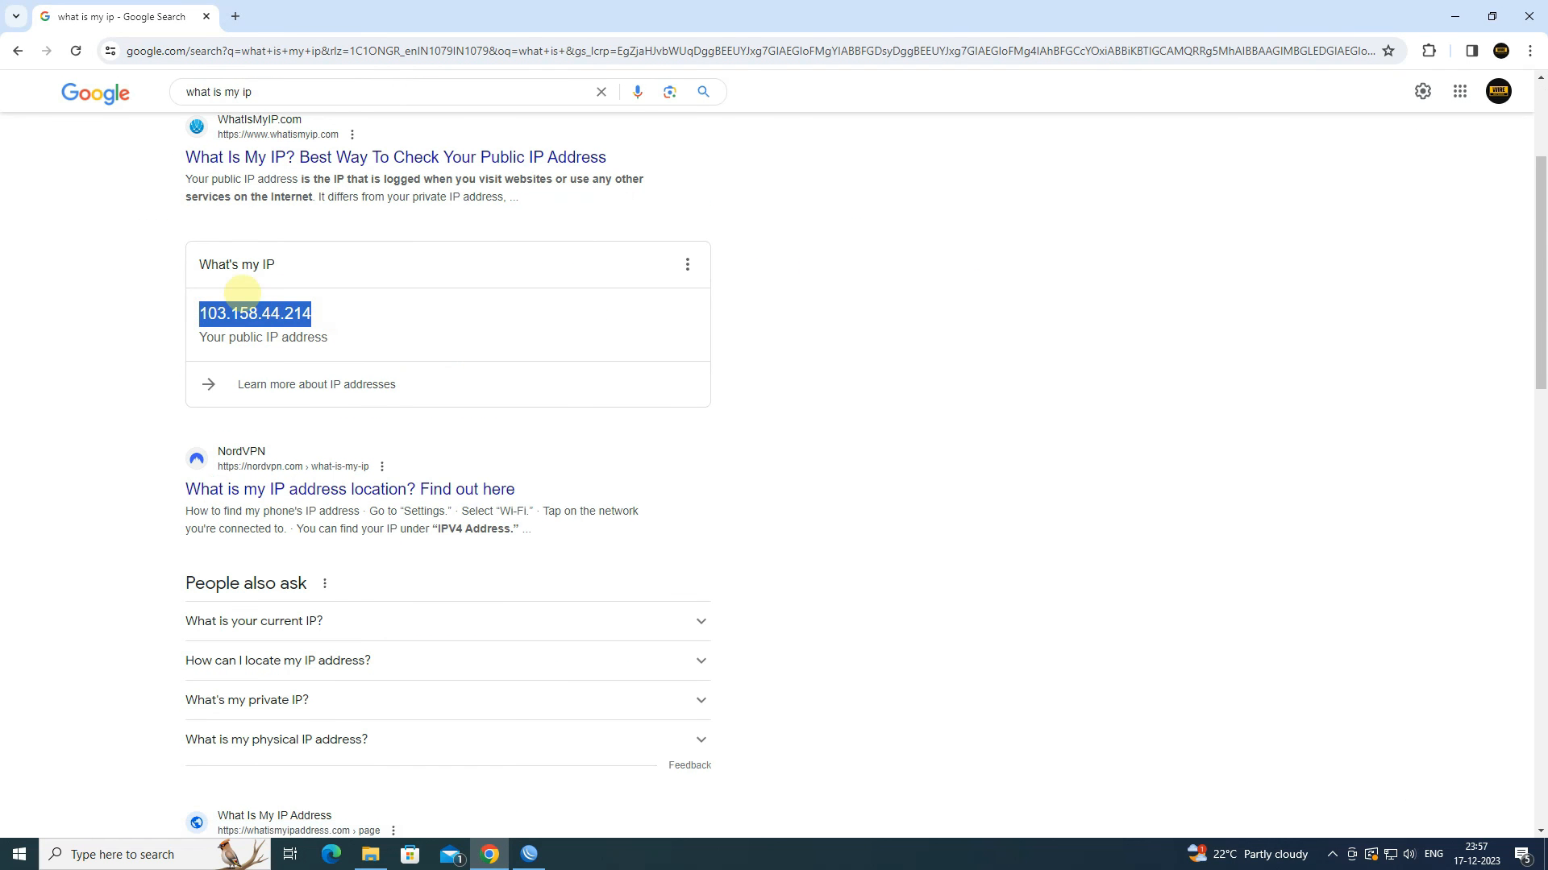
# - Return to WinBox and check the WAN entry in the router's IP address list
pyautogui.click(529, 853)
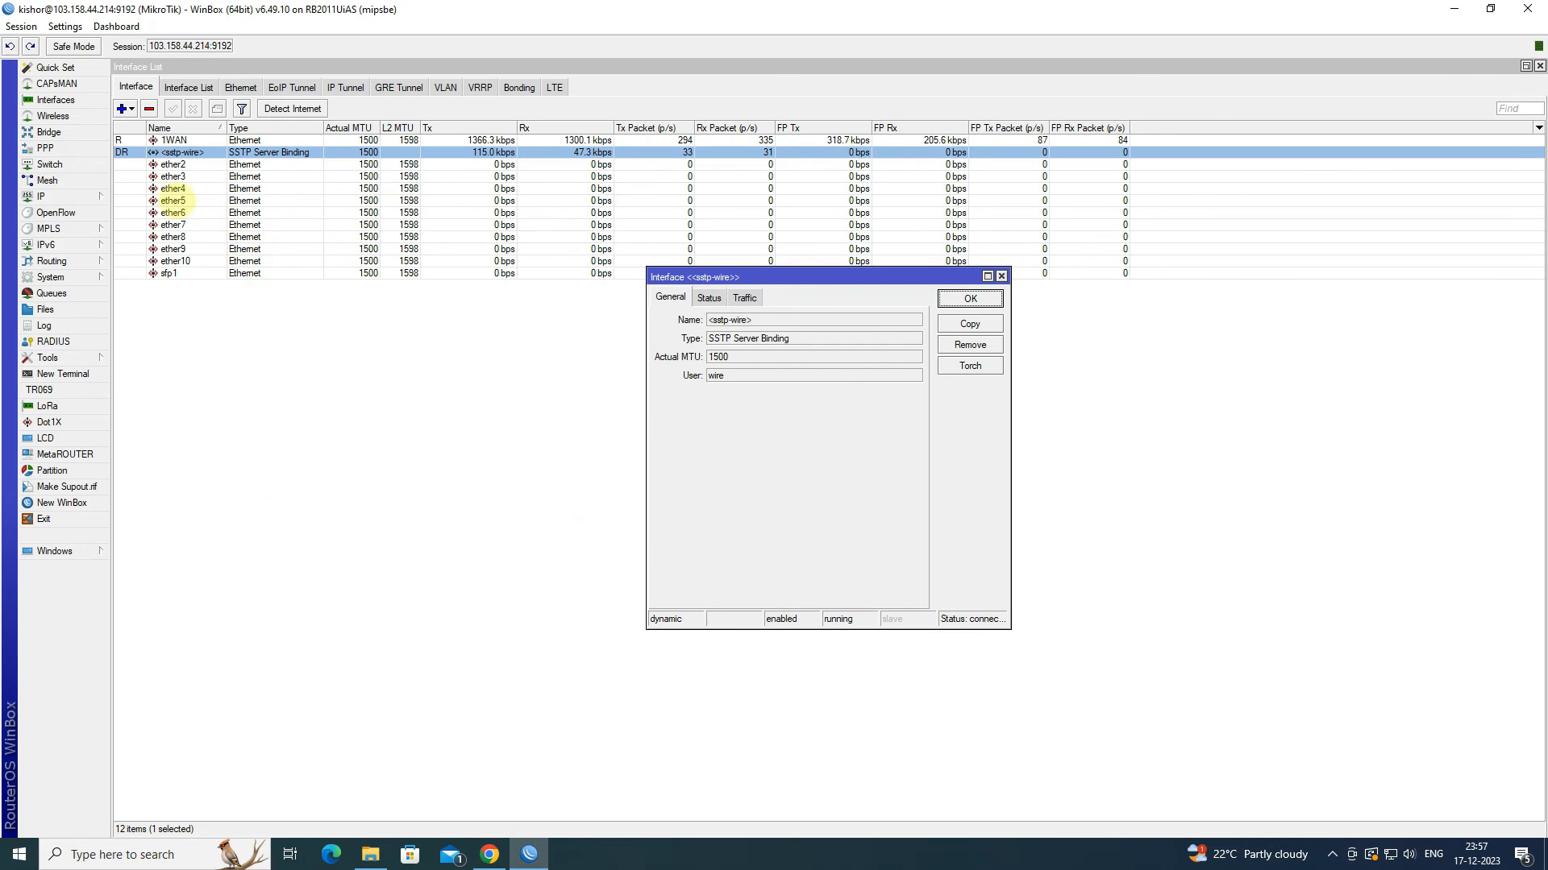
pyautogui.click(67, 195)
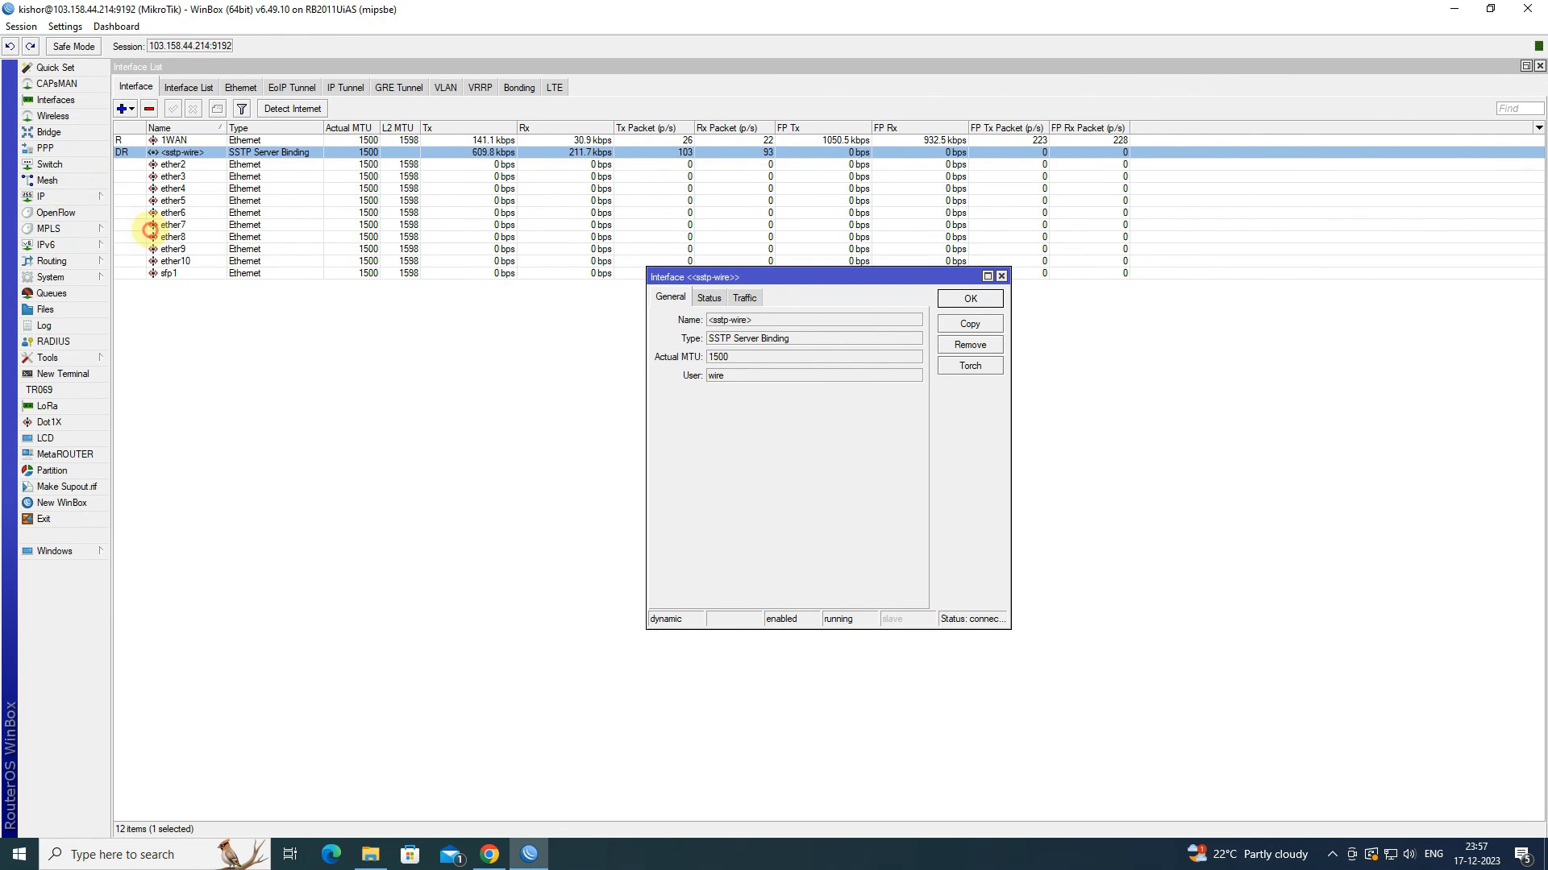
pyautogui.click(158, 229)
pyautogui.click(593, 213)
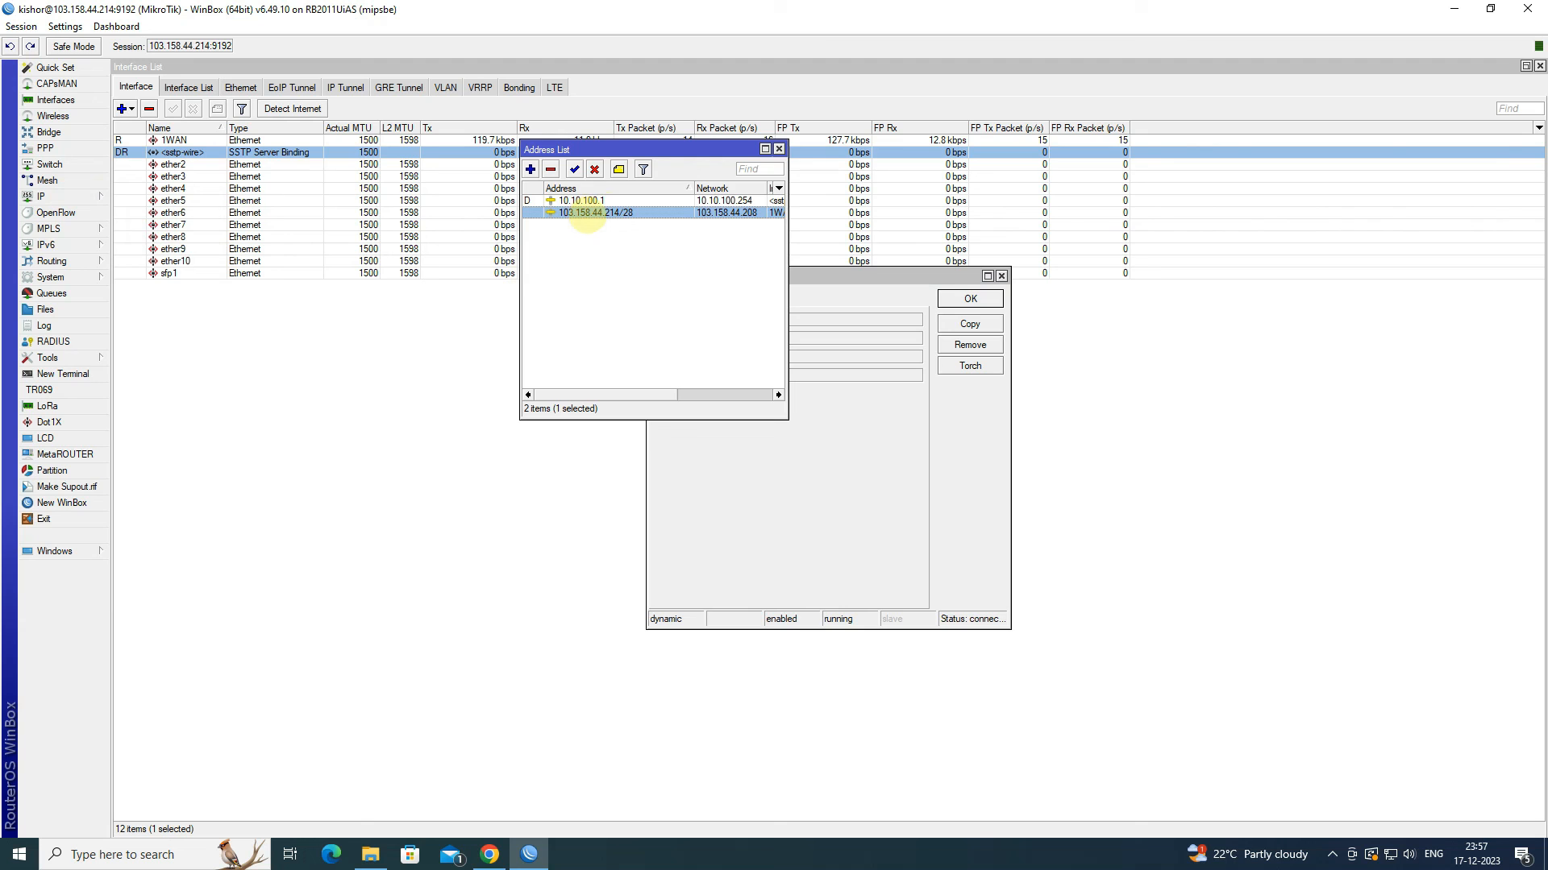
# - Close the address list, switch to Chrome, and find YouTube to play the "EARTH 4K - Relaxation Film" video as test traffic
pyautogui.click(779, 149)
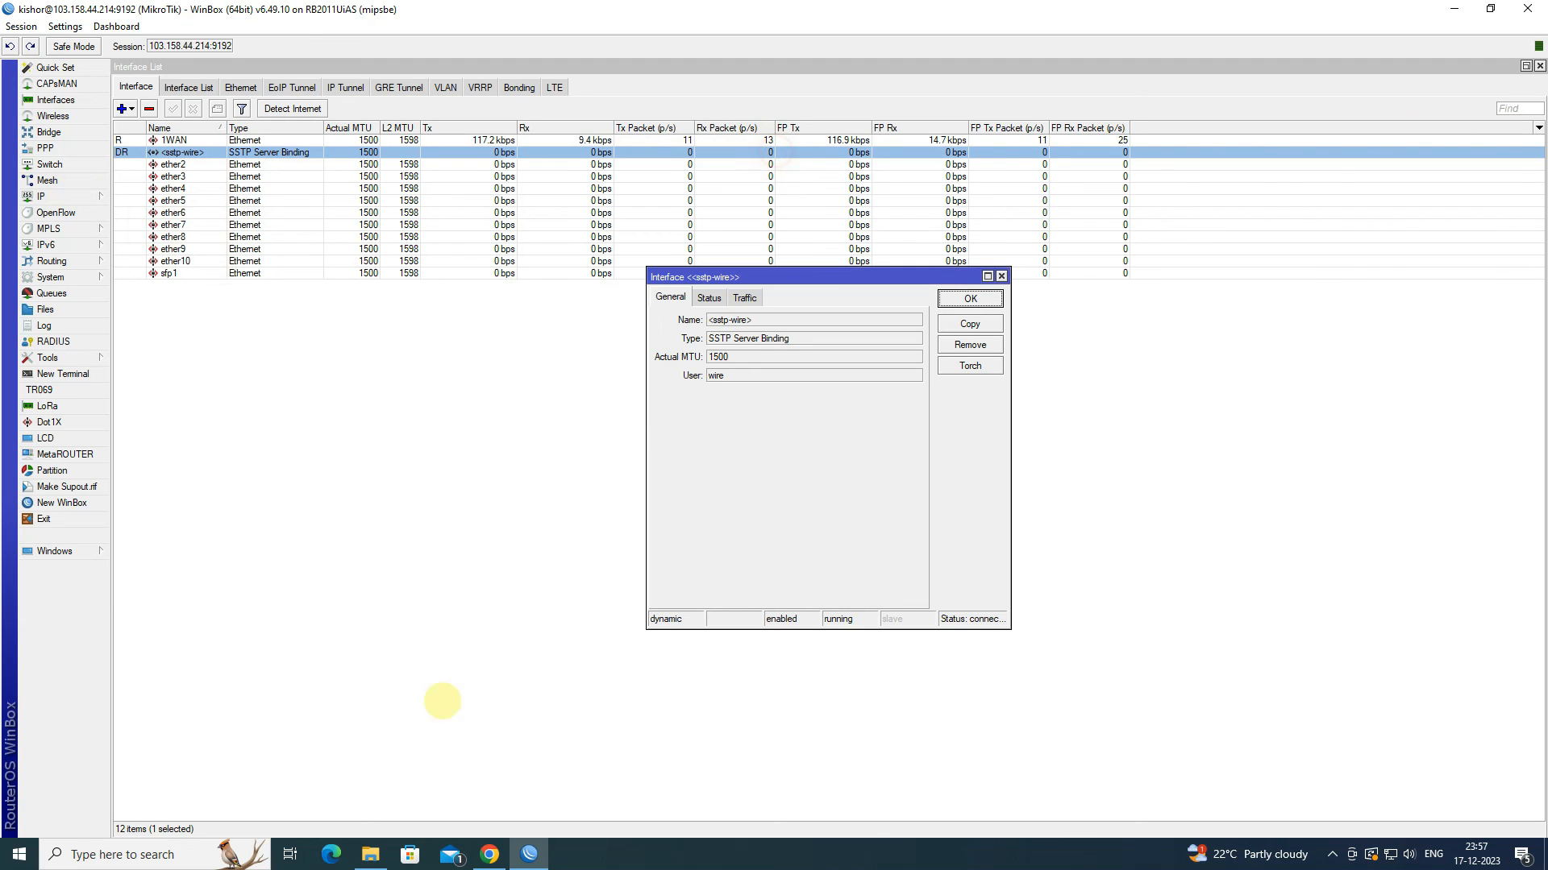
pyautogui.click(490, 854)
pyautogui.click(314, 53)
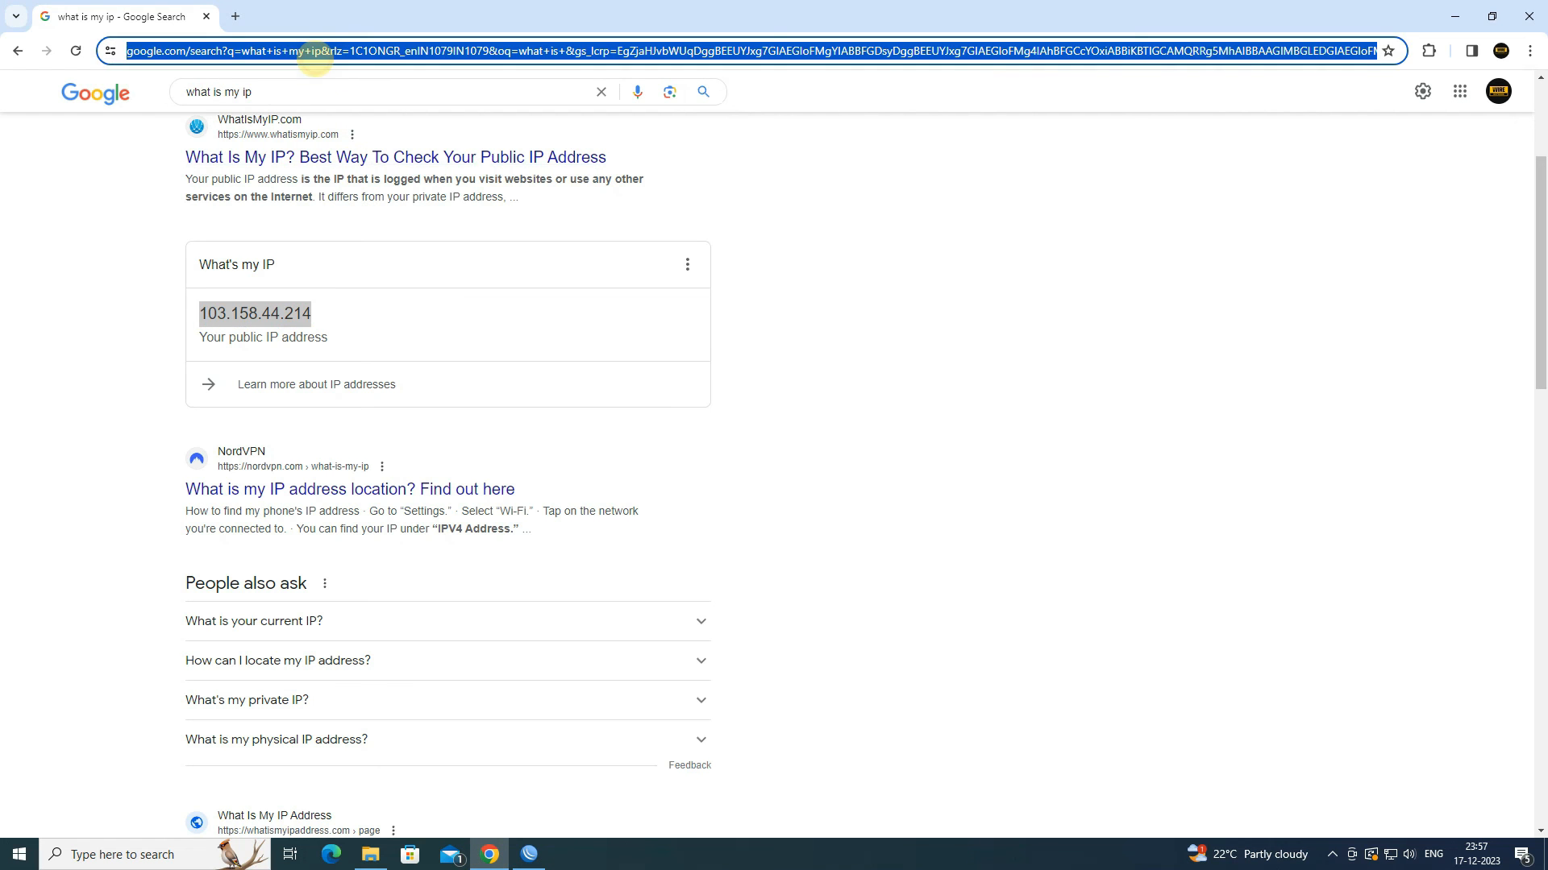
pyautogui.write('you')
pyautogui.press('Down')
pyautogui.press('Down')
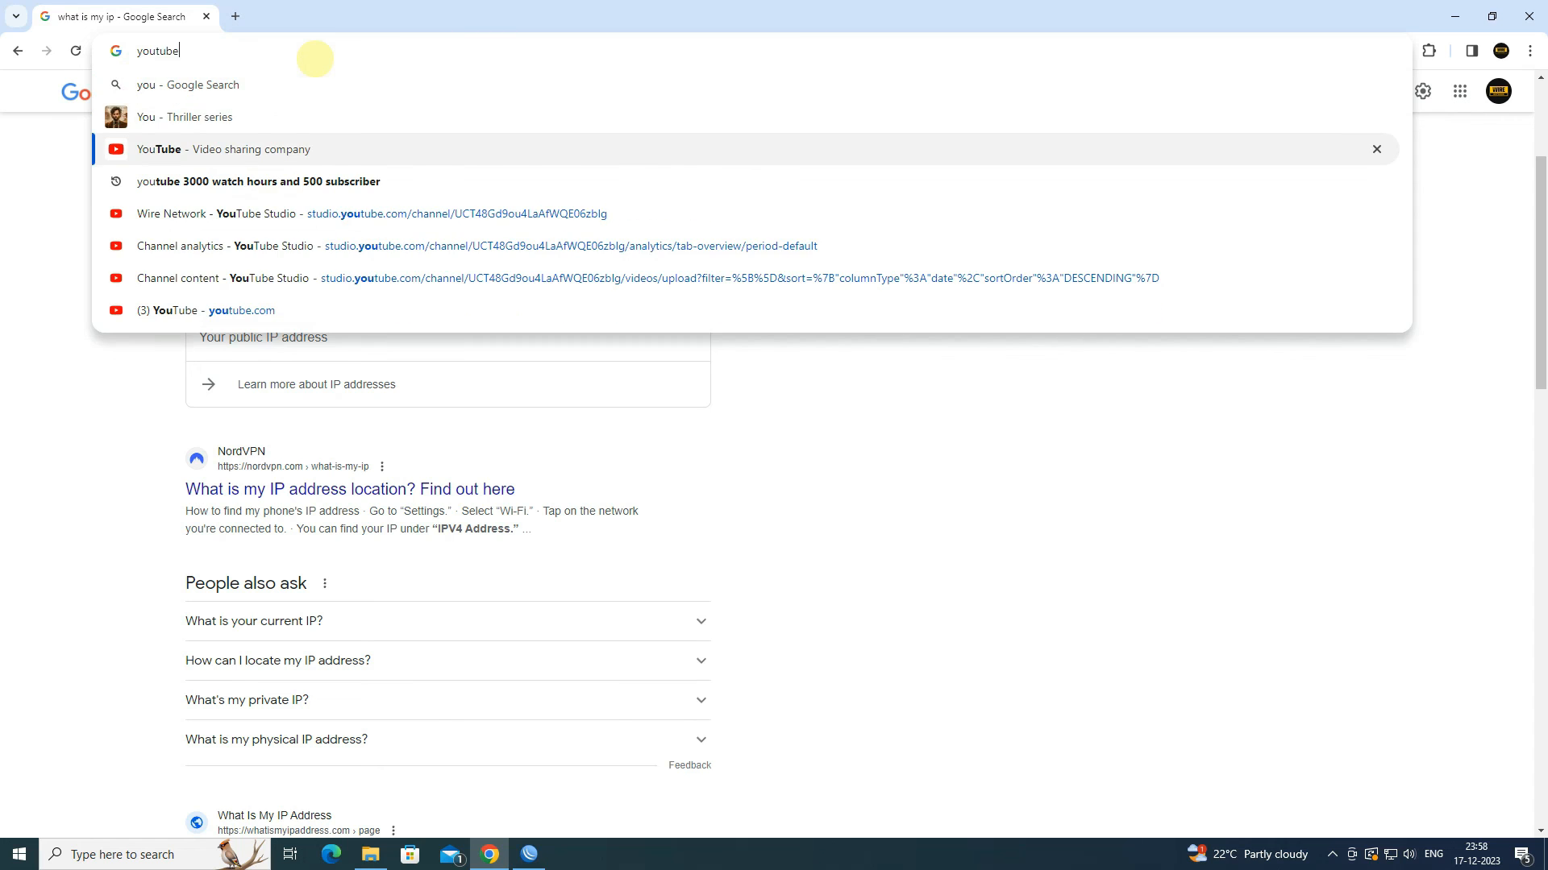
pyautogui.press('Return')
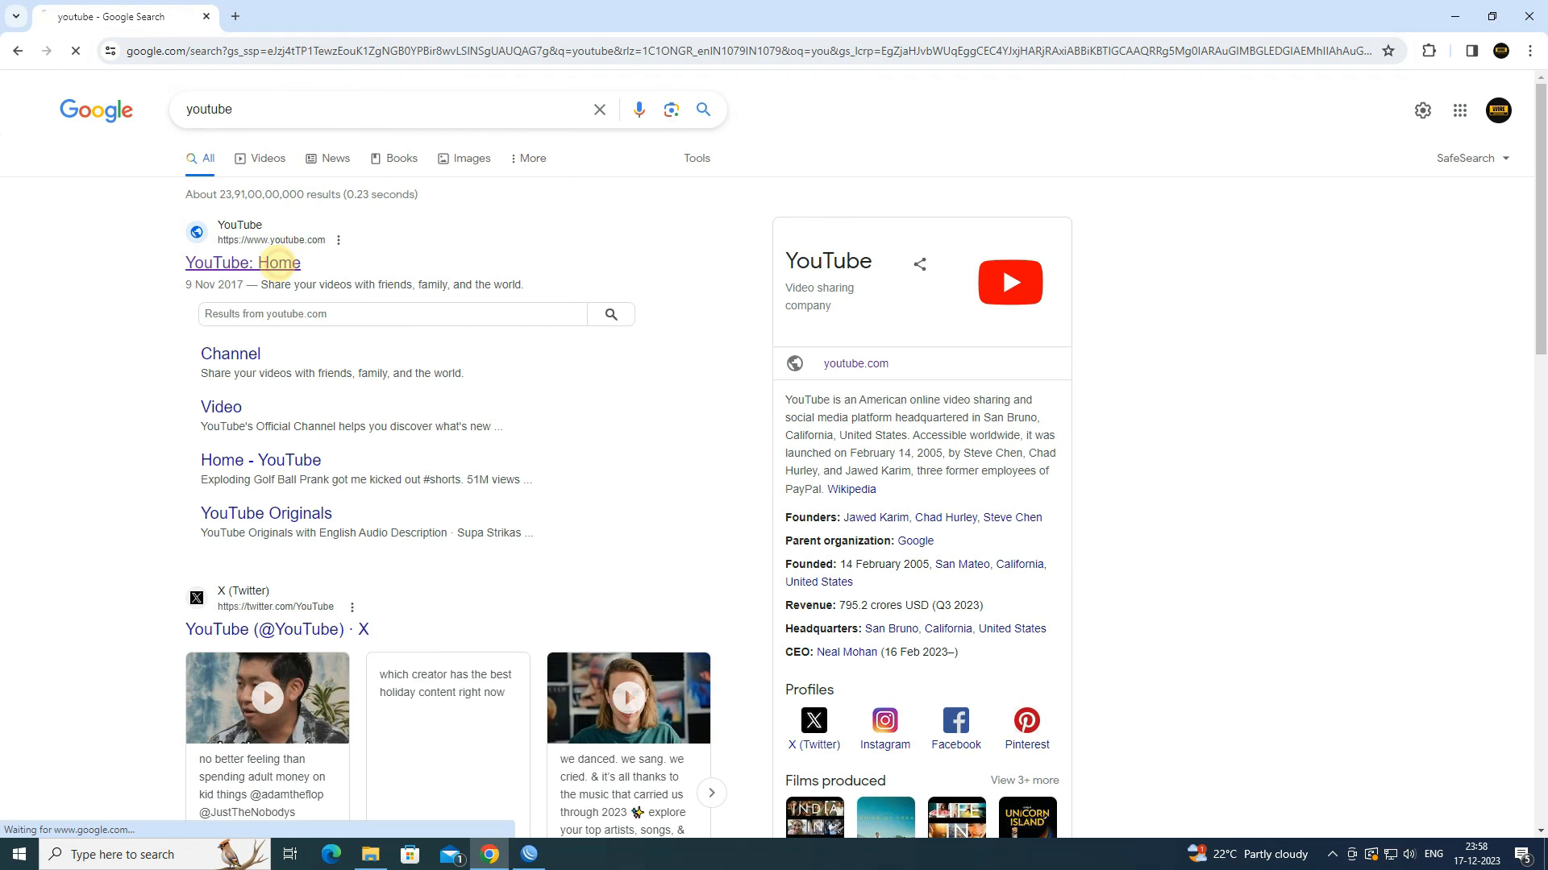
pyautogui.click(274, 263)
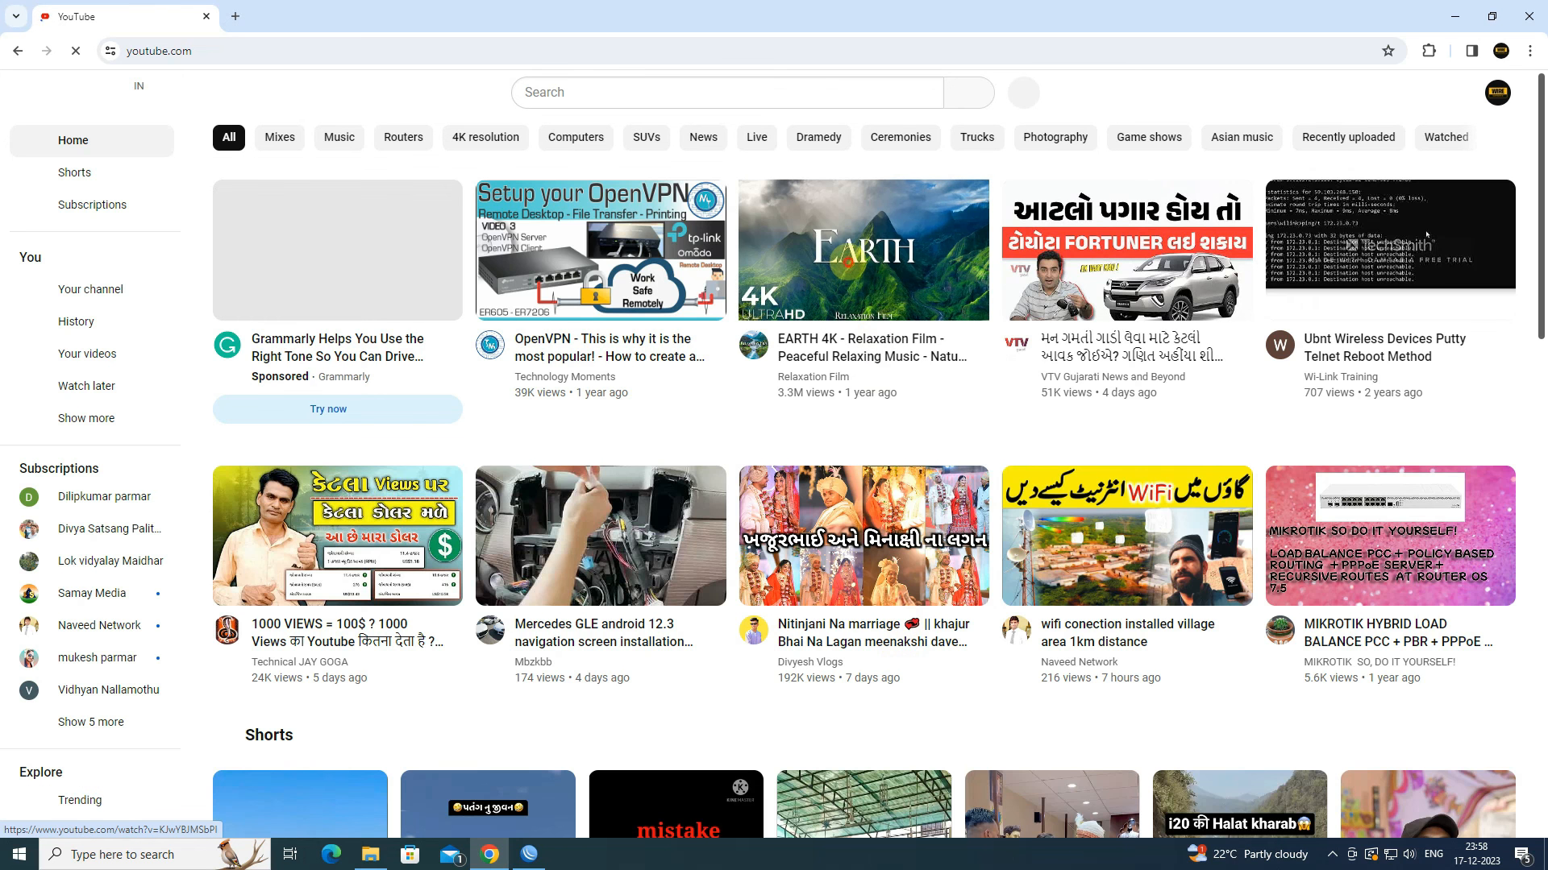
pyautogui.click(847, 260)
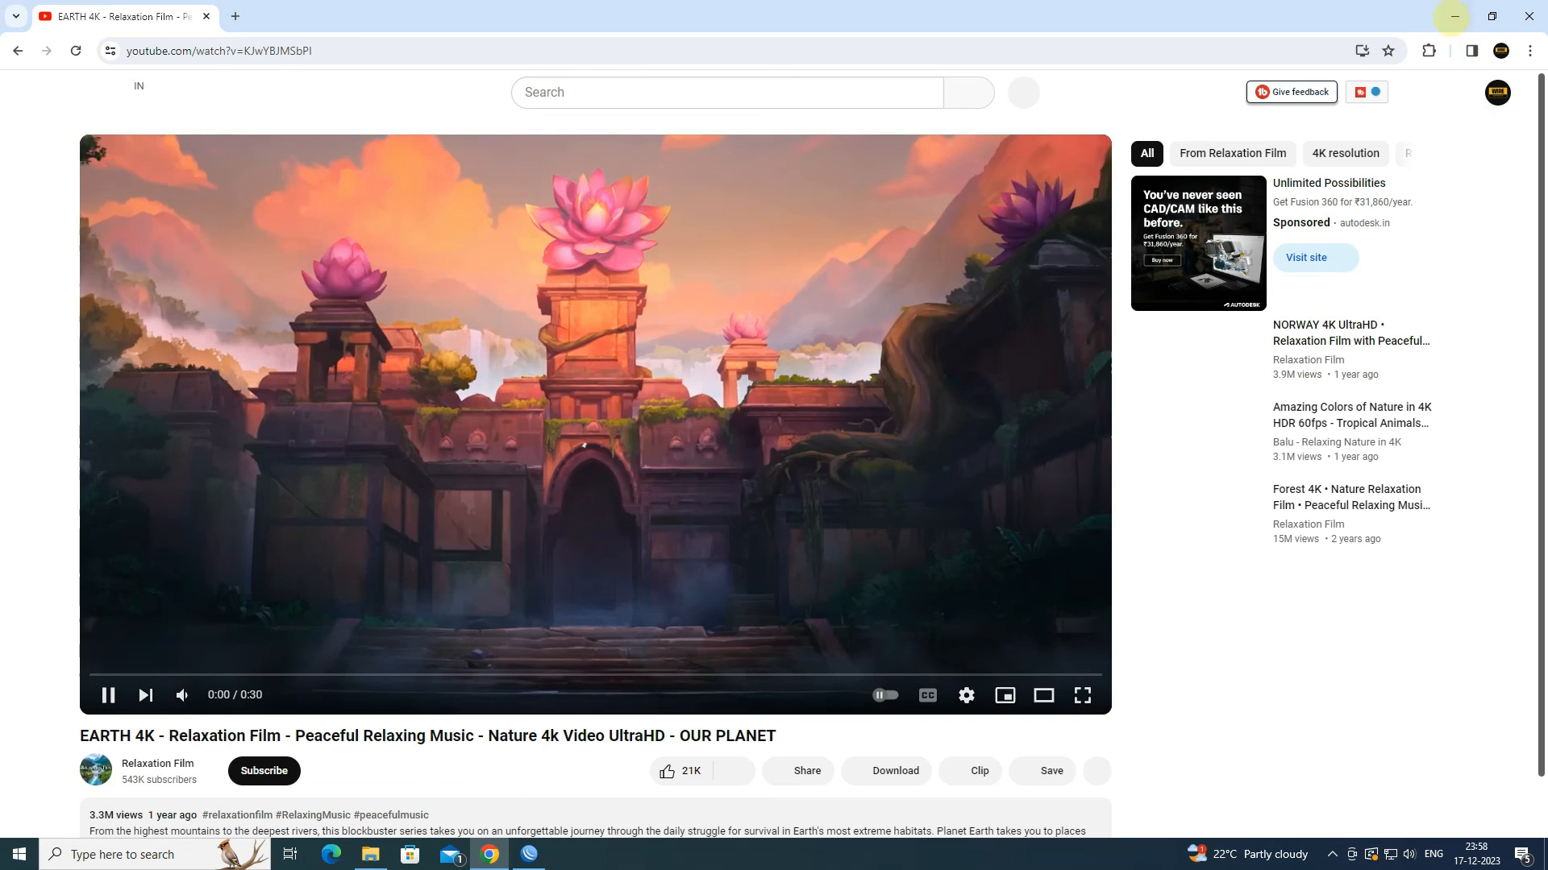
# - Return to WinBox, examine the SSTP server binding's transmit rate and transferred bytes in its traffic details, and close its window
pyautogui.click(1453, 16)
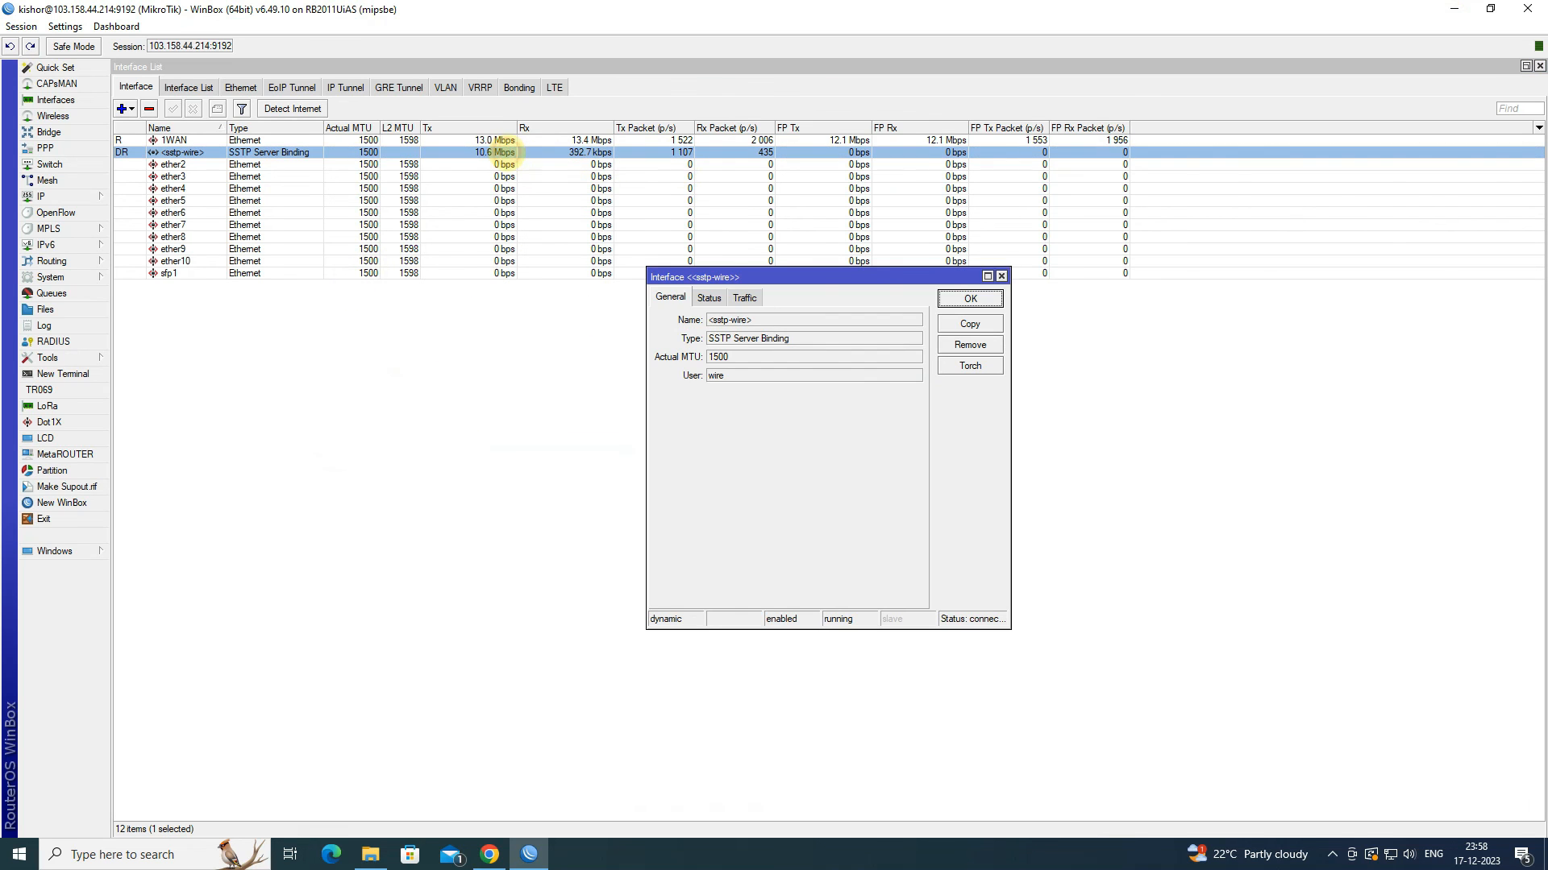
pyautogui.click(743, 298)
pyautogui.click(806, 321)
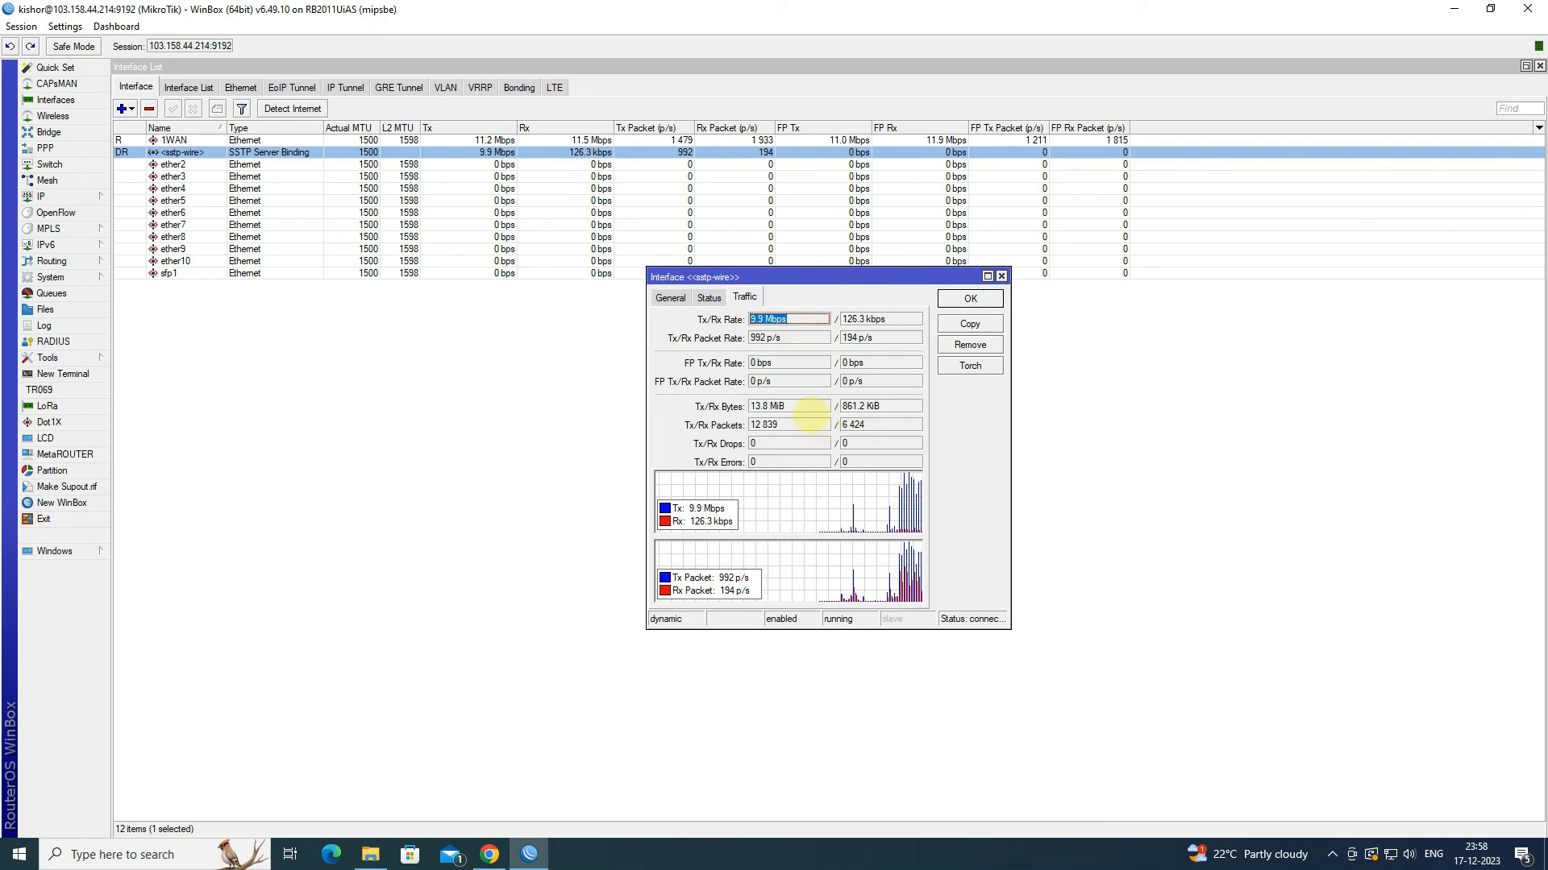
pyautogui.click(806, 407)
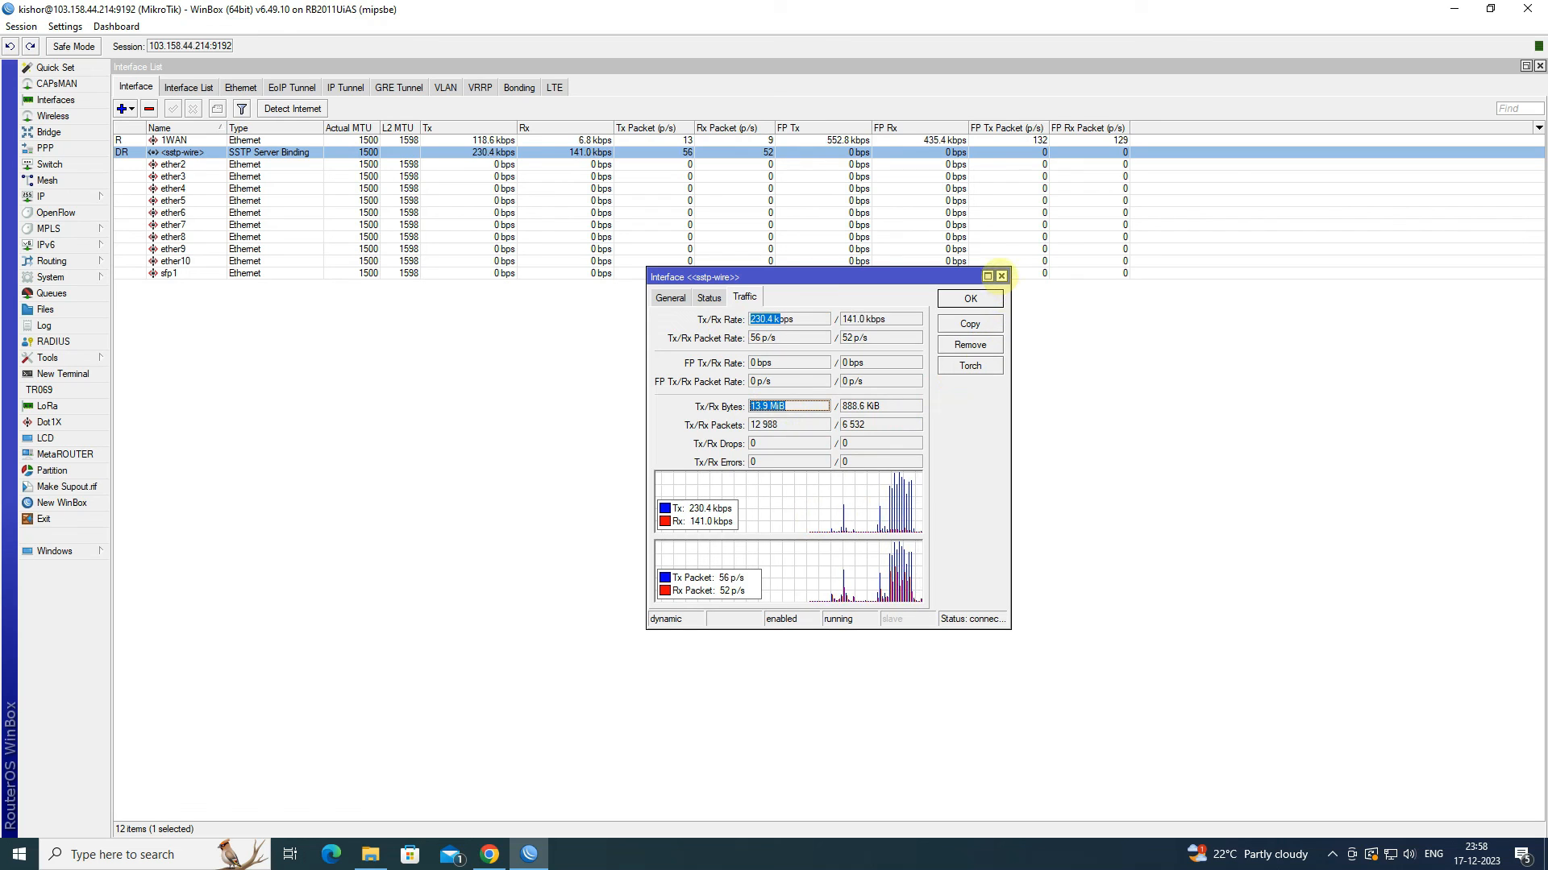
pyautogui.click(1001, 277)
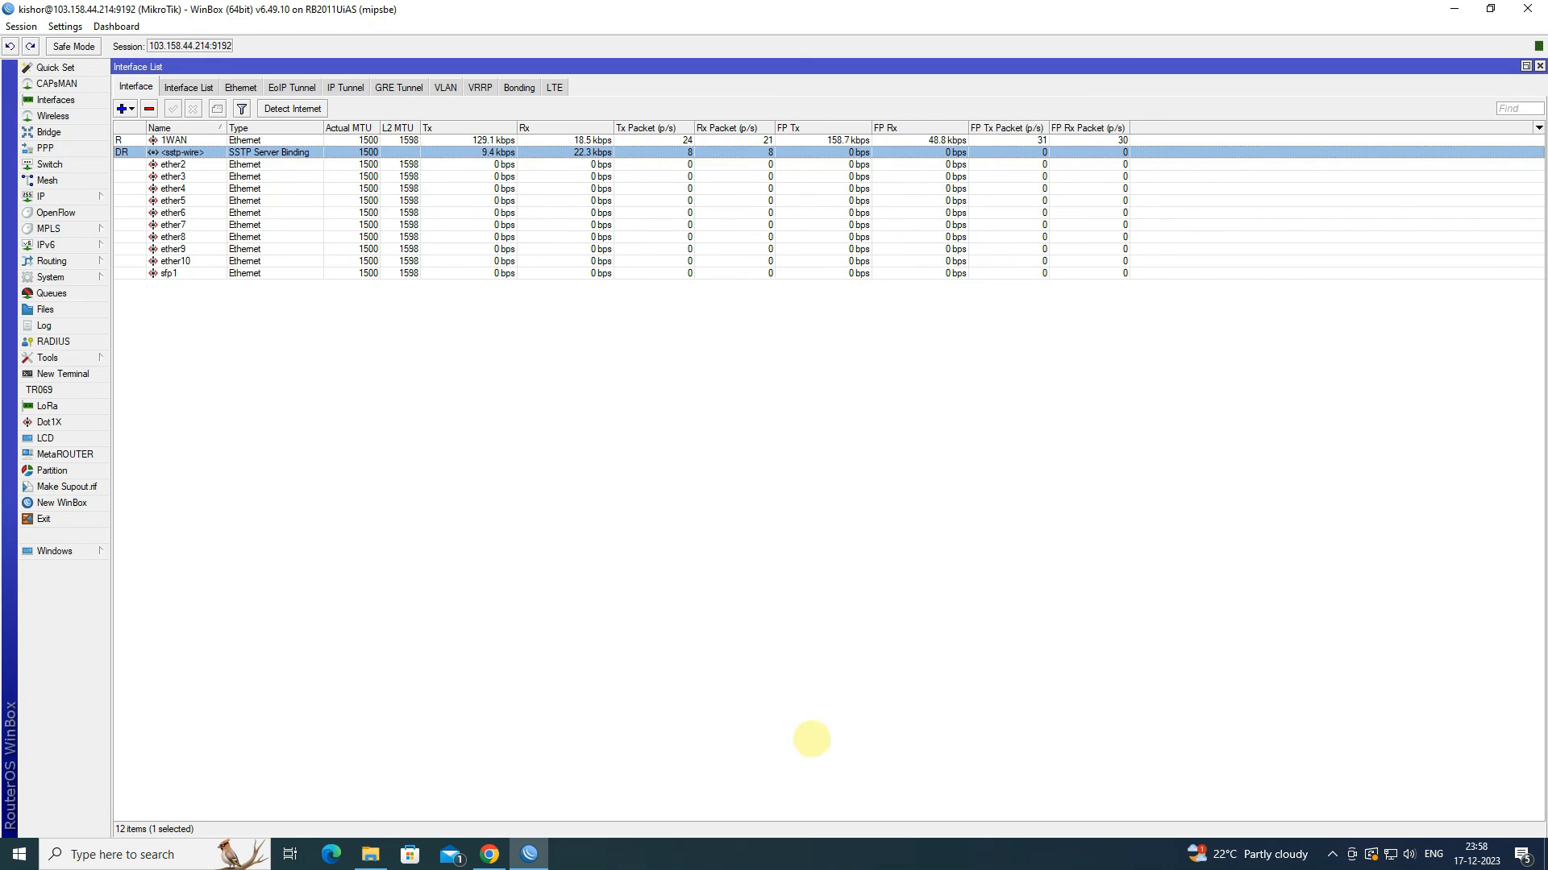